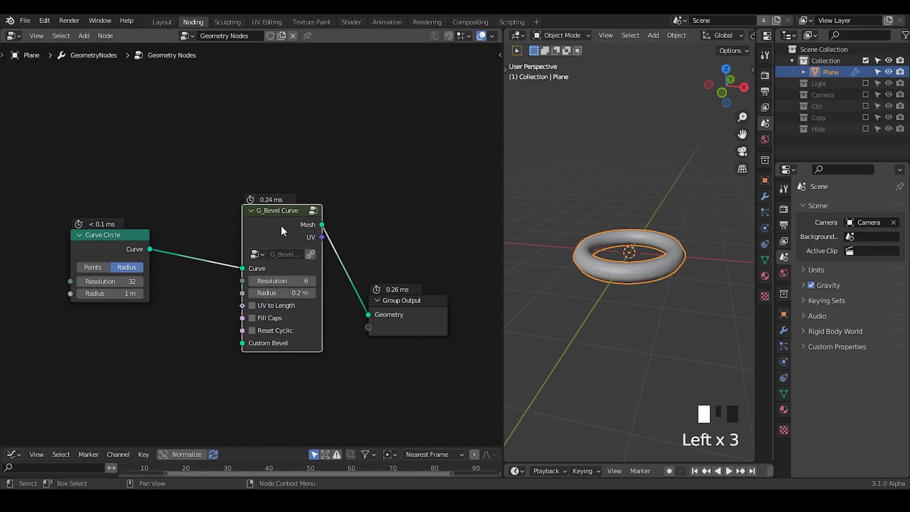
- Detach the G_Bevel Curve node and insert a Curve to Mesh node between Curve Circle and Group Output
left_click_drag(275, 233, 398, 99, "alt")
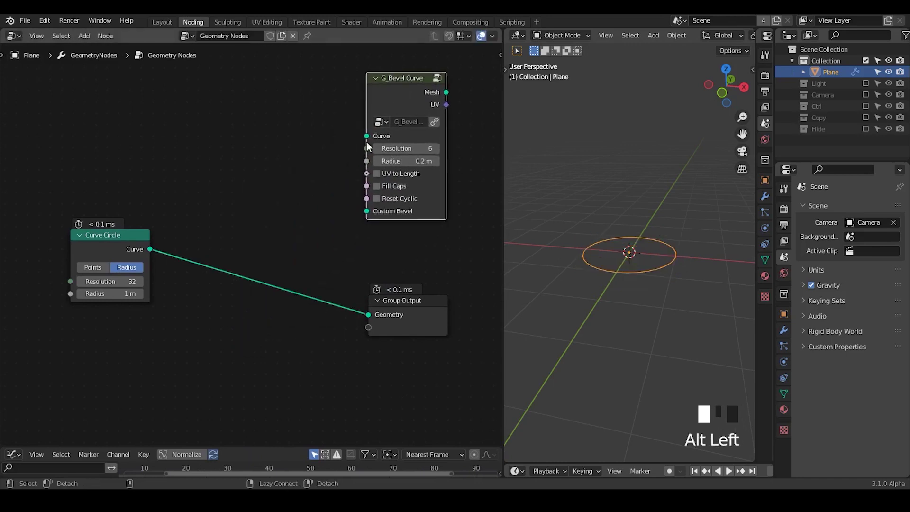
key("shift+a")
type("curve")
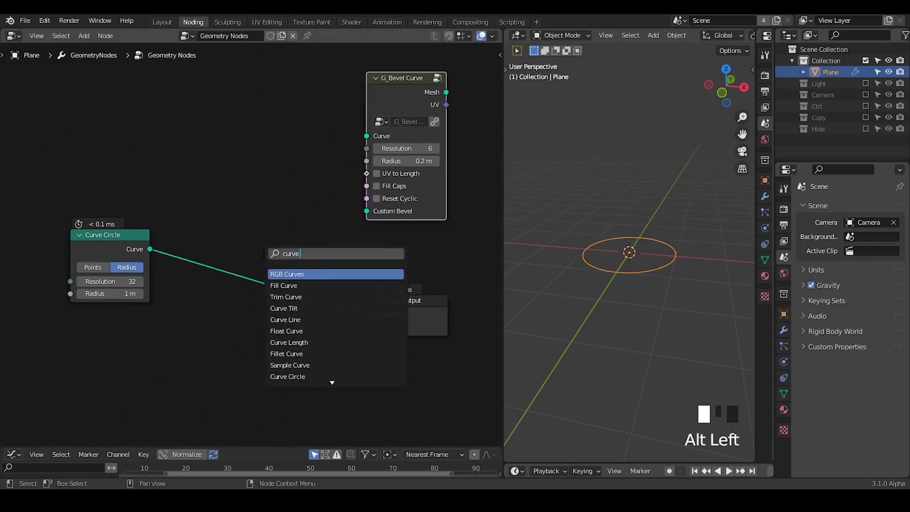
type(" to mesh")
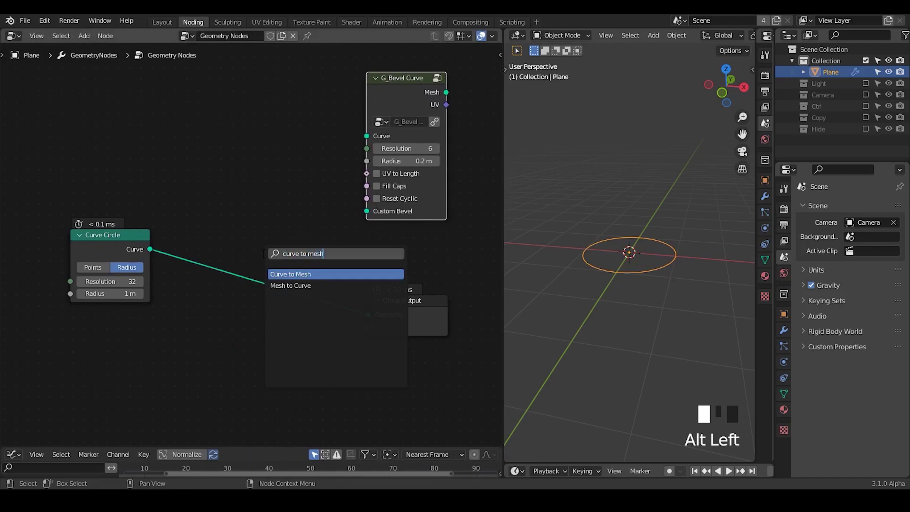
key("Return")
left_click(257, 251)
middle_click_drag(187, 300, 227, 217)
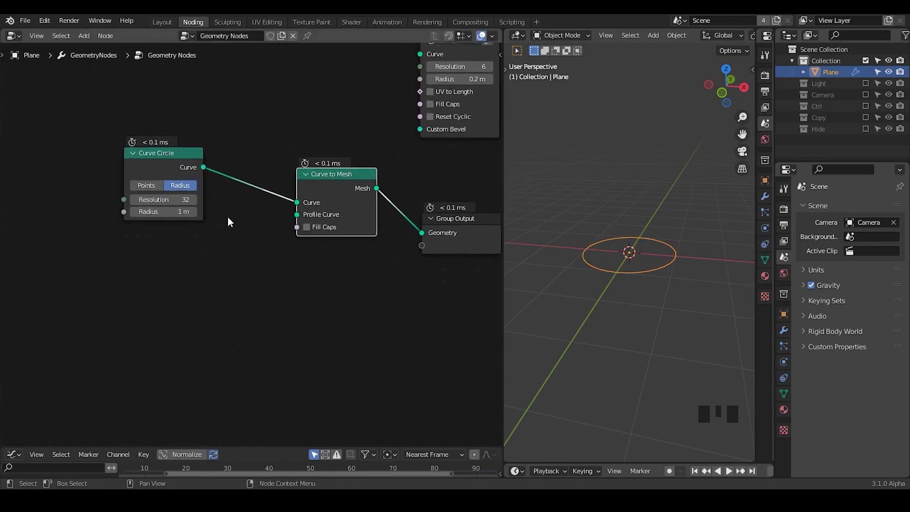
- Duplicate the Curve Circle, connect the copy to Profile Curve on Curve to Mesh, and set the copy's radius to 0.33 m
left_click(157, 155)
key("shift+d")
left_click(169, 260)
left_click_drag(215, 271, 296, 215)
left_click_drag(193, 316, 169, 317, "shift")
middle_click_drag(284, 319, 244, 356)
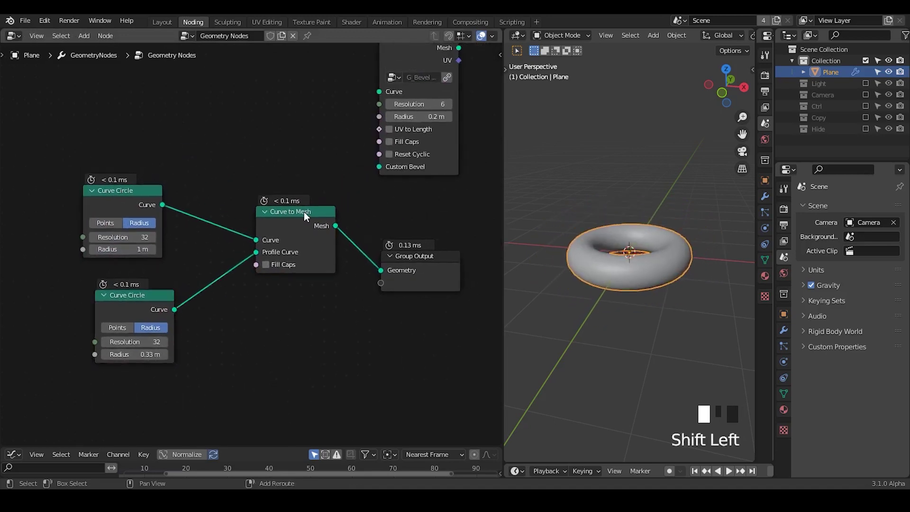
left_click_drag(430, 55, 434, 67)
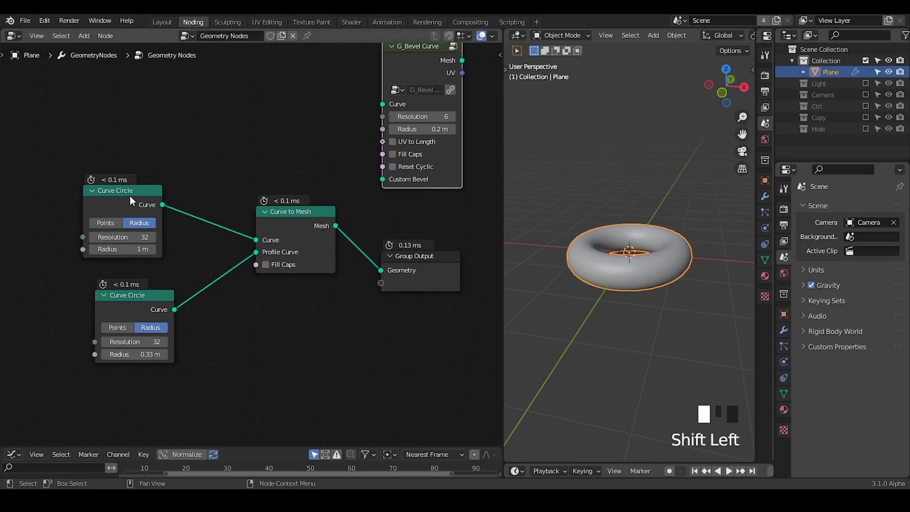
- Insert a Capture Attribute node between the 1 m Curve Circle and Curve to Mesh
left_click_drag(113, 186, 60, 166)
key("shift+a")
type("s")
type("caopt")
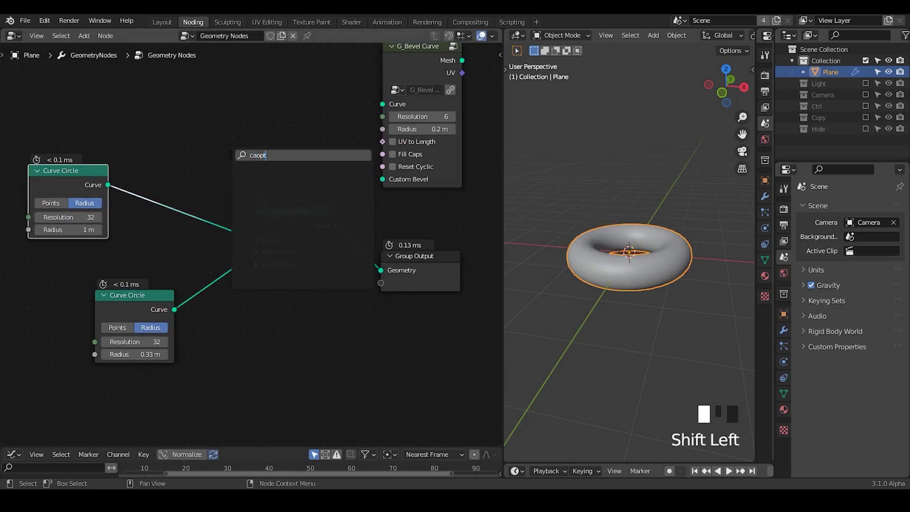
key("BackSpace")
key("BackSpace")
type("pture")
key("Return")
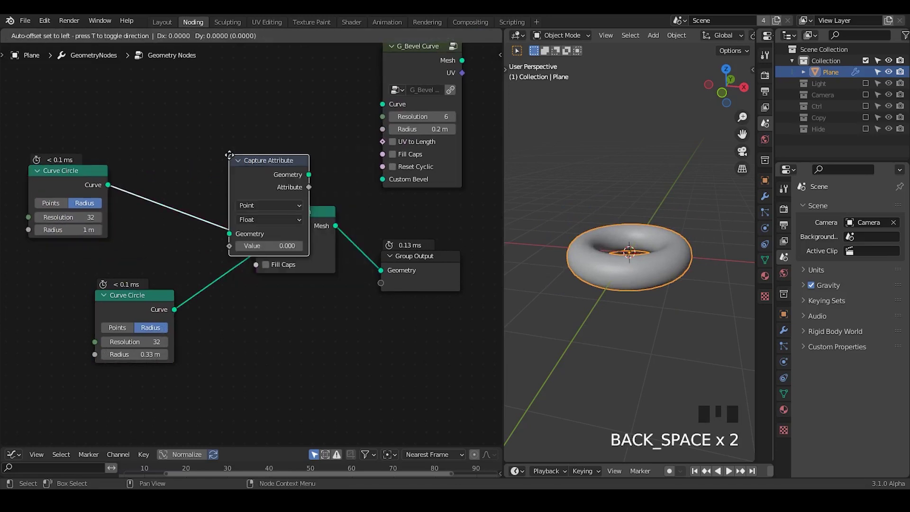
left_click(170, 135)
middle_click_drag(194, 257, 291, 214)
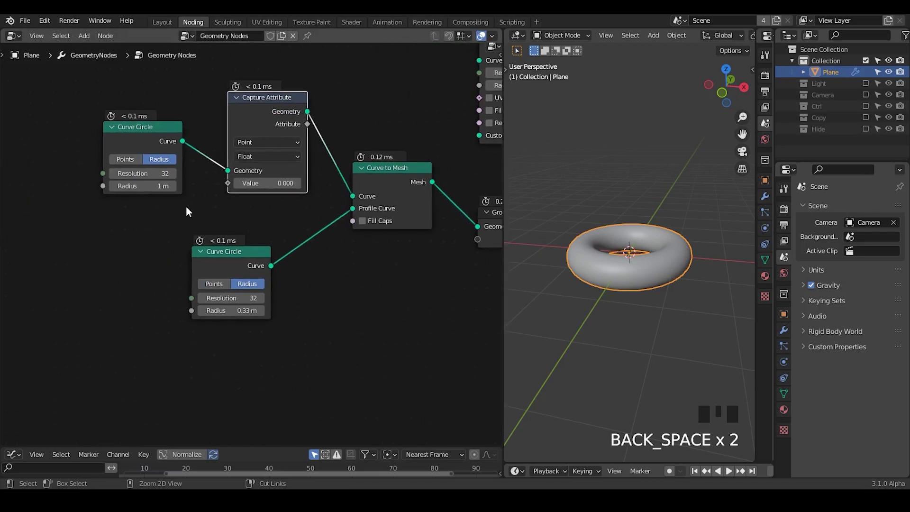
key("shift+a")
type("scurve spiral")
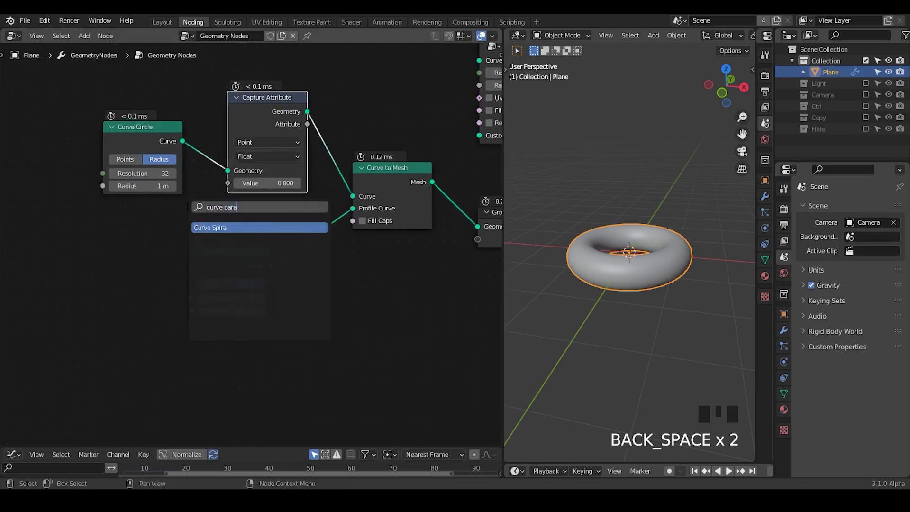
key("Return")
left_click(110, 219)
key("x")
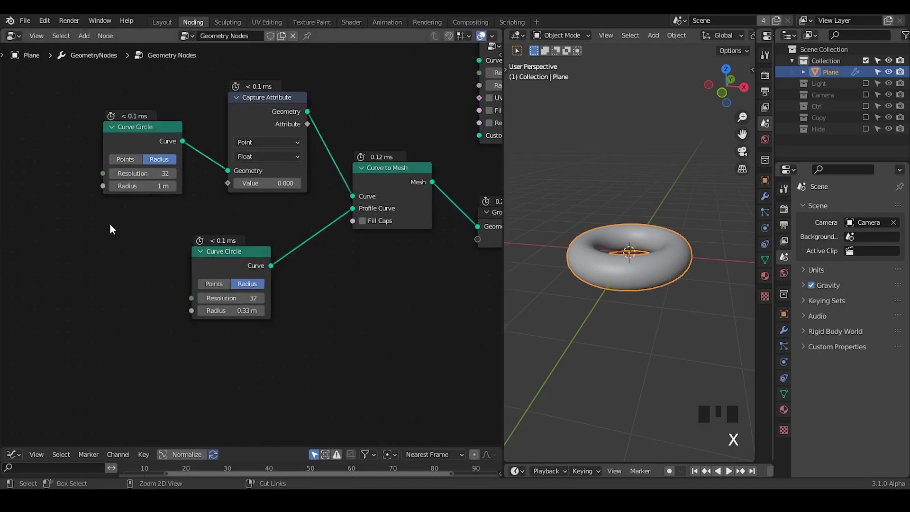
- Add a Spline Parameter node and connect its Factor to the Capture Attribute's Value
key("shift+a")
type("curve para")
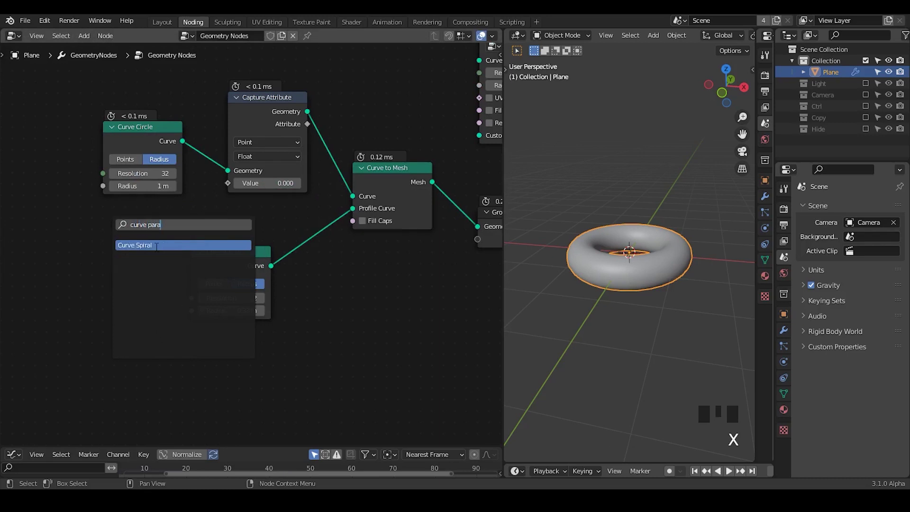
key("BackSpace")
key("BackSpace")
key("BackSpace")
key("BackSpace")
key("BackSpace")
key("BackSpace")
key("BackSpace")
key("BackSpace")
key("BackSpace")
key("BackSpace")
type("spline")
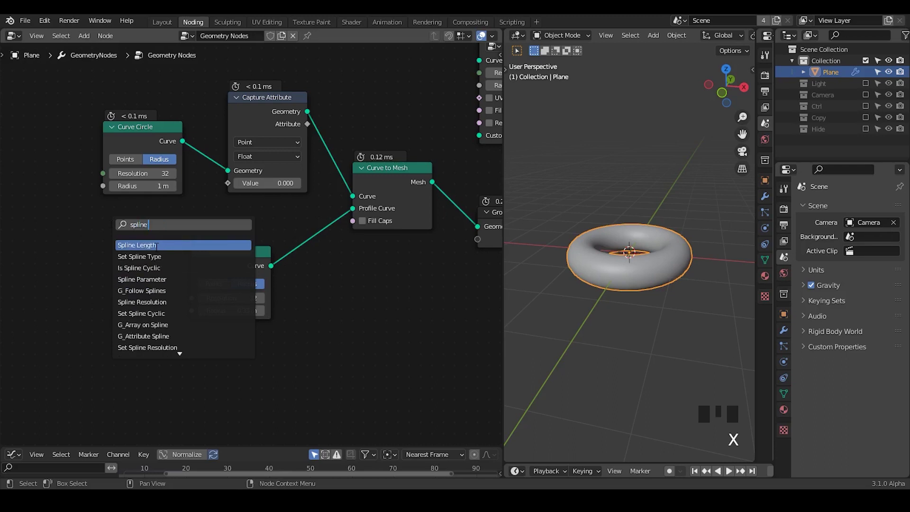
type(" param")
key("Return")
left_click(127, 231)
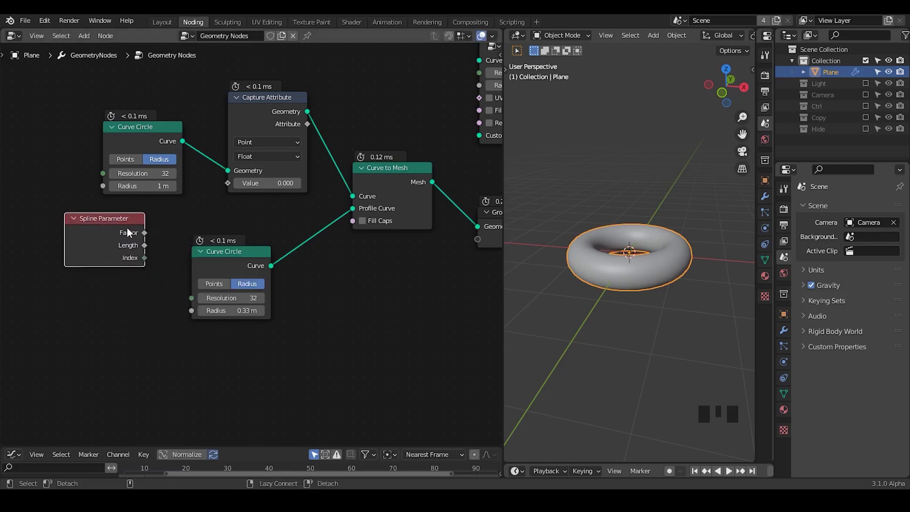
right_click_drag(127, 231, 334, 144, "alt")
left_click_drag(353, 221, 225, 183)
- Duplicate Capture Attribute onto the profile circle's link and connect the Spline Parameter Factor to the copy's Value
left_click_drag(218, 259, 133, 298)
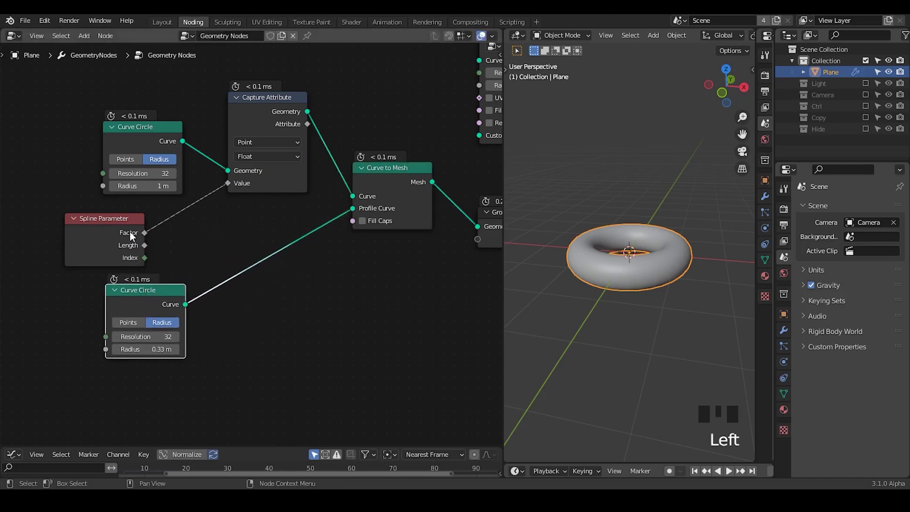
left_click(255, 116)
key("shift+d")
left_click(264, 241)
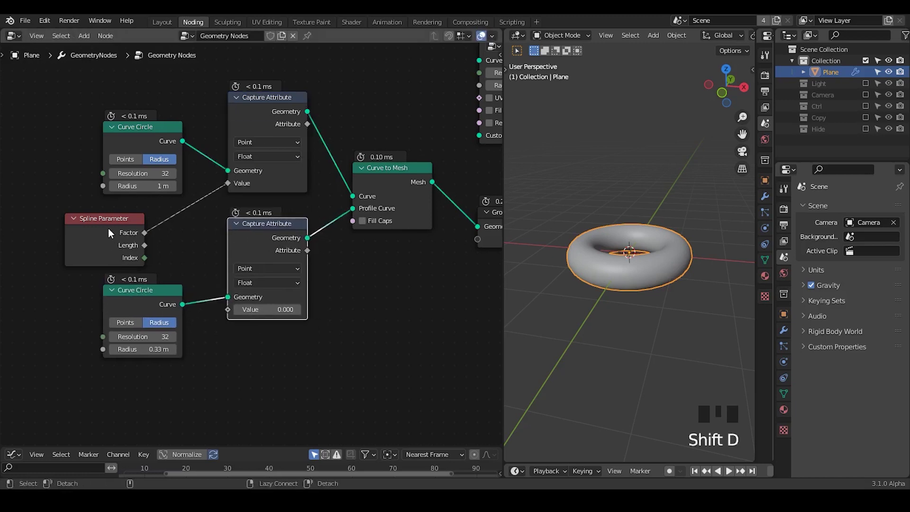
right_click_drag(108, 228, 266, 292, "alt")
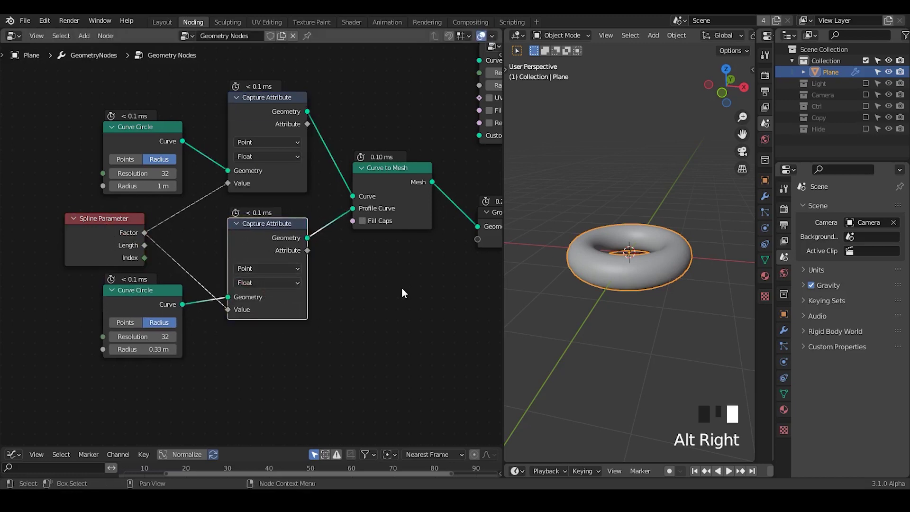
- Make room before Group Output and insert a Distribute Points on Faces node after Curve to Mesh
middle_click_drag(402, 289, 298, 327)
left_click_drag(362, 240, 418, 229)
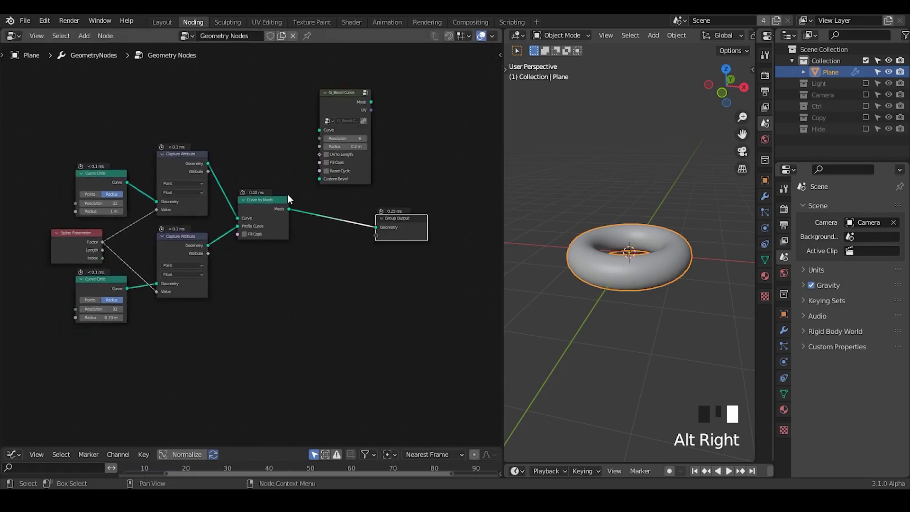
left_click_drag(342, 106, 335, 107)
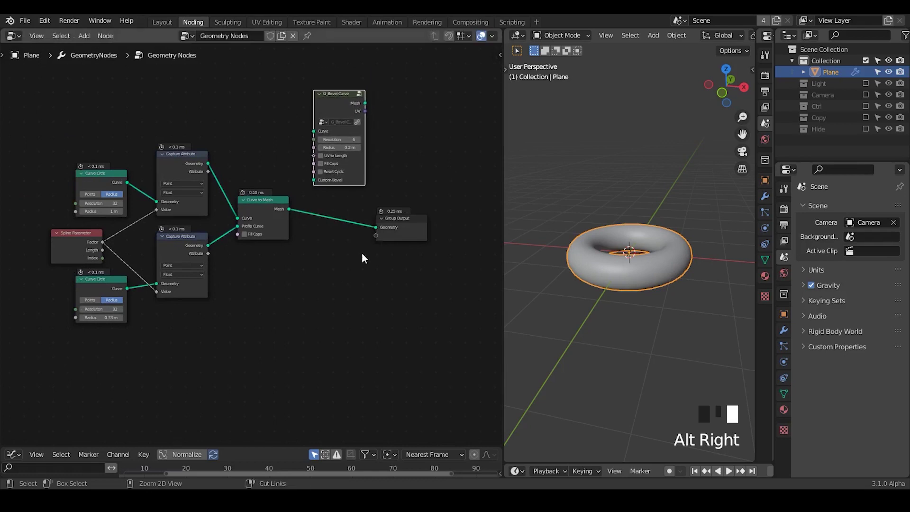
middle_click_drag(362, 252, 365, 194, "ctrl")
left_click_drag(199, 155, 216, 188)
key("shift+a")
type("s")
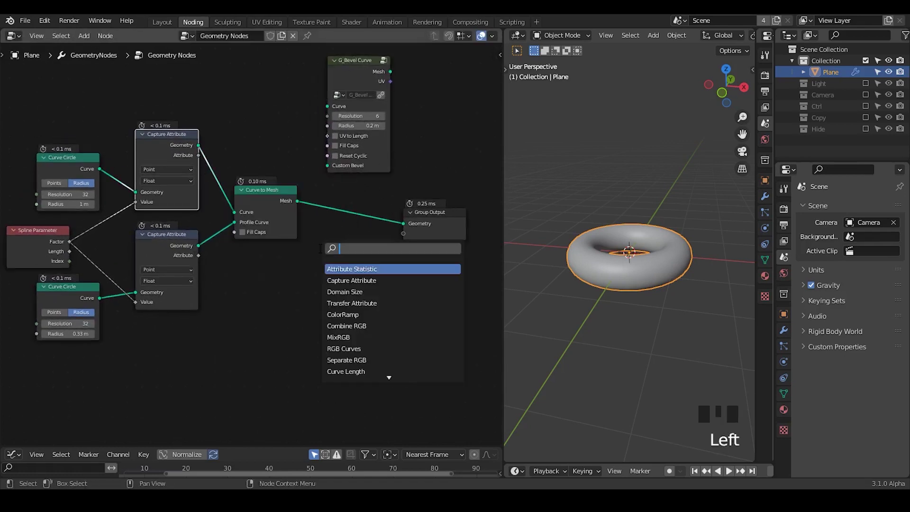
type("point distr")
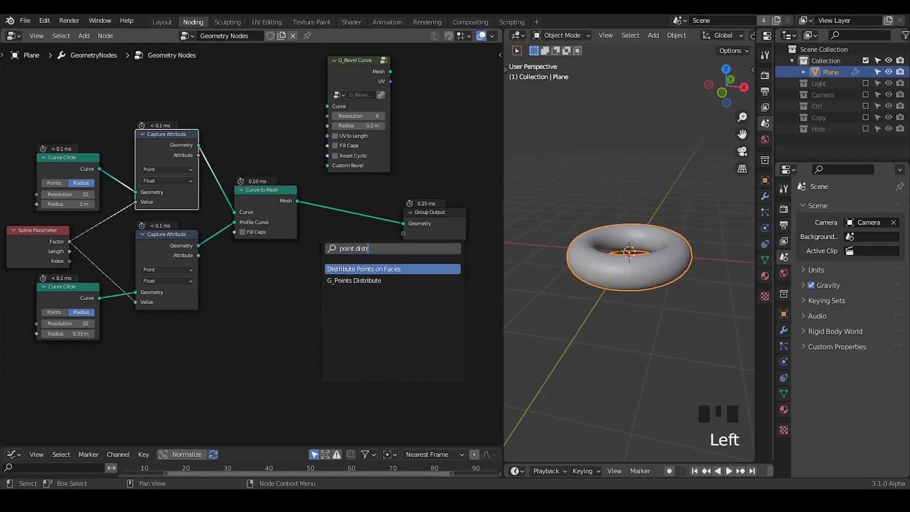
key("Down")
key("Up")
key("Return")
left_click(334, 189)
middle_click_drag(312, 287, 387, 243)
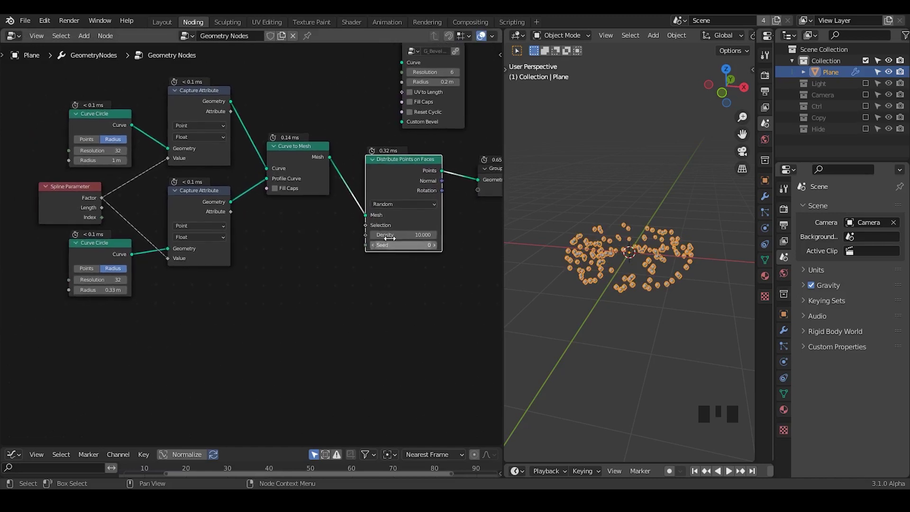
- Set the density of Distribute Points on Faces to 23.4
left_click_drag(390, 235, 447, 235)
left_click(608, 200)
middle_click_drag(616, 237, 643, 317)
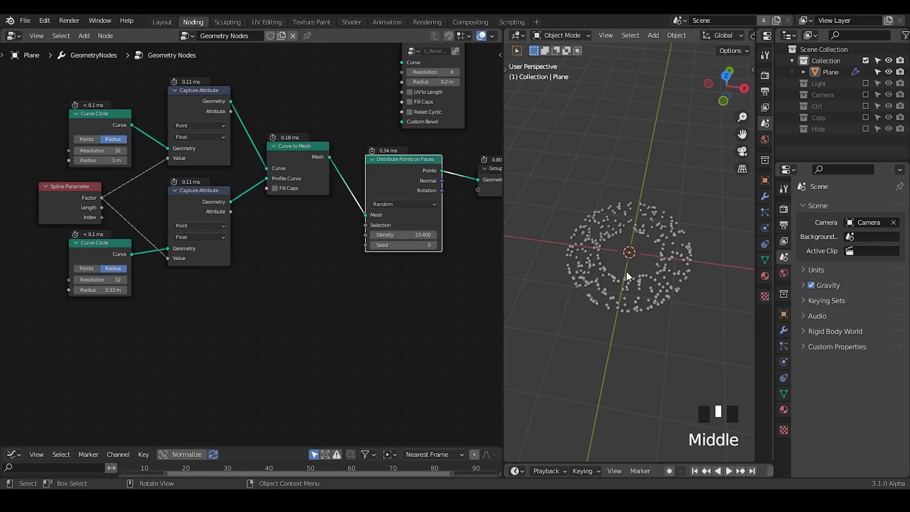
middle_click_drag(626, 272, 643, 280)
middle_click_drag(642, 322, 598, 277)
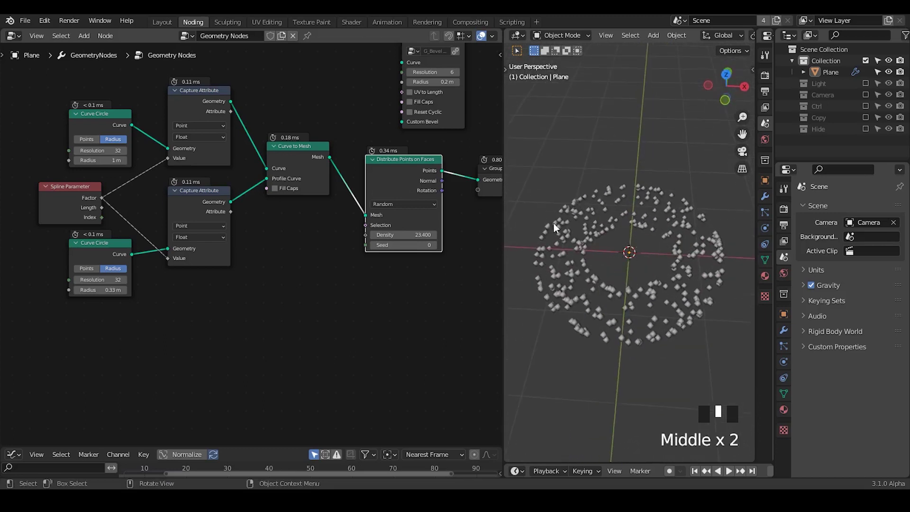
left_click_drag(553, 219, 551, 286)
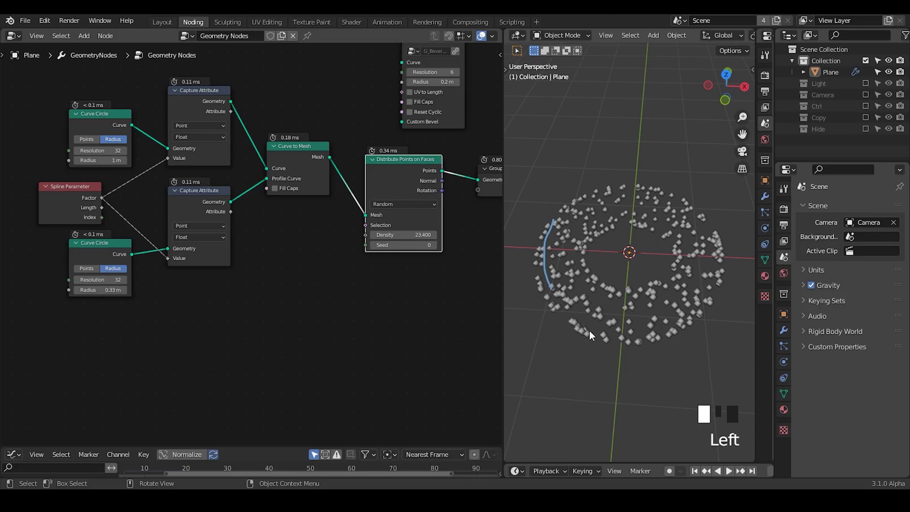
right_click_drag(558, 208, 545, 310)
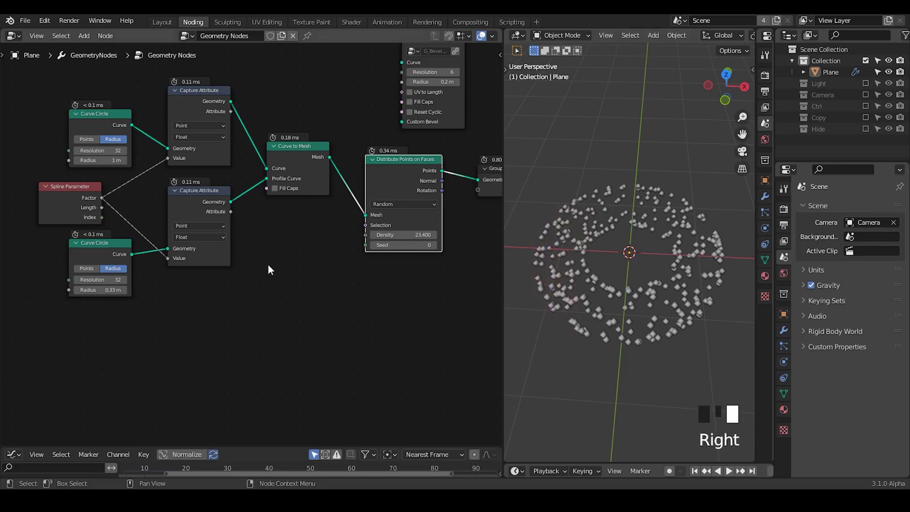
key("shift+a")
key("s")
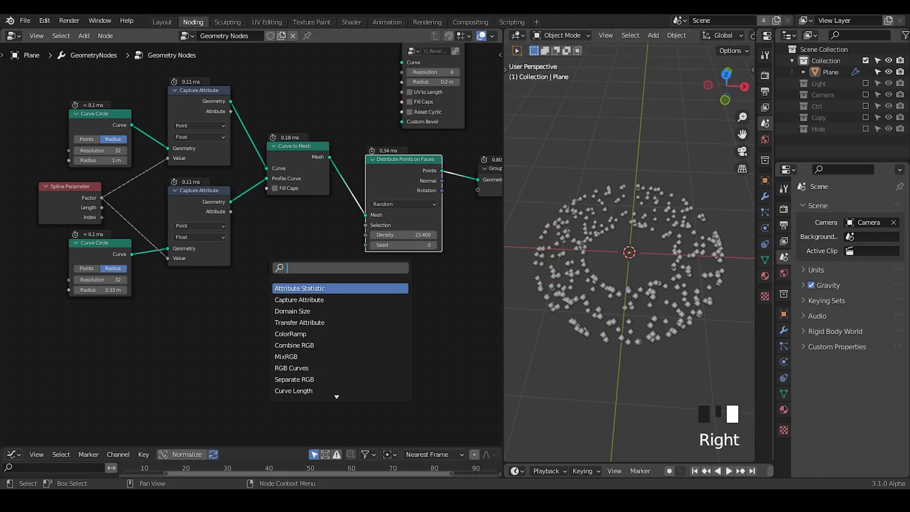
- Preview the main circle's Capture Attribute geometry and annotate its 0 to 1 direction with an arrow around the circle
left_click_drag(70, 196, 96, 188)
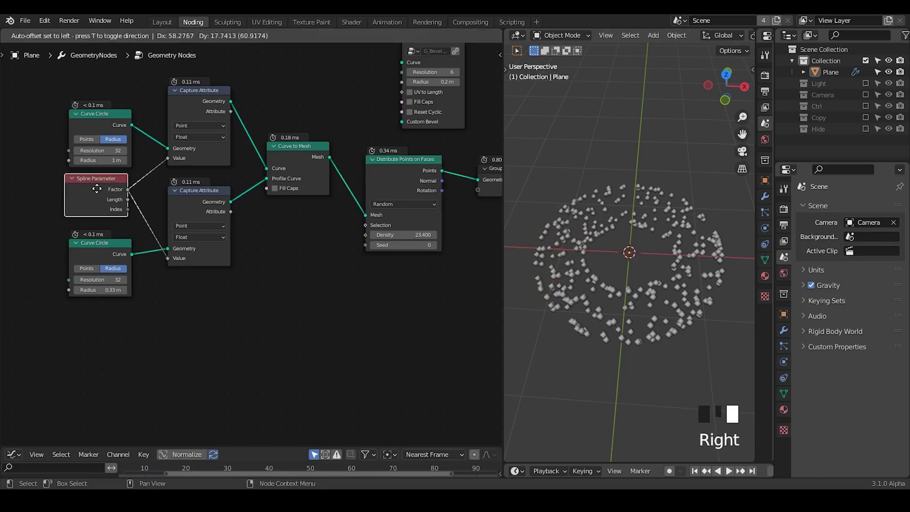
middle_click_drag(634, 301, 630, 303)
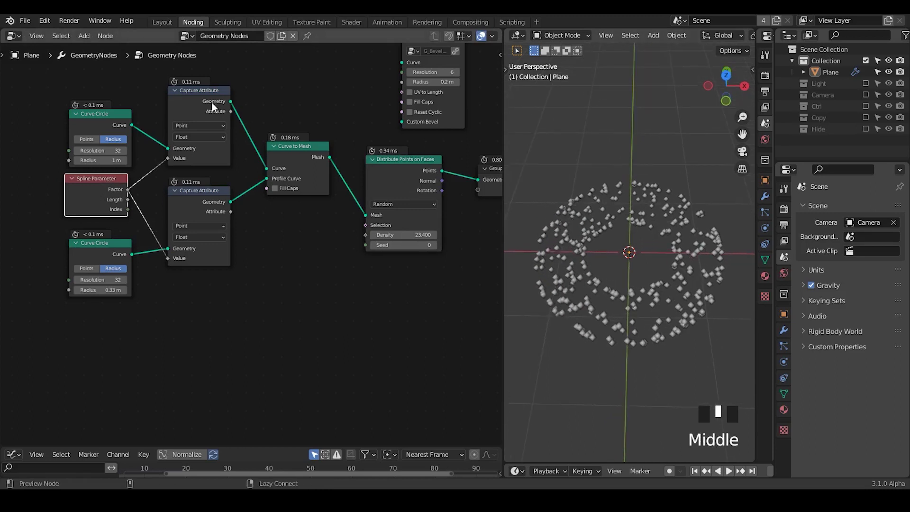
left_click(199, 94, "alt+shift")
left_click(703, 267)
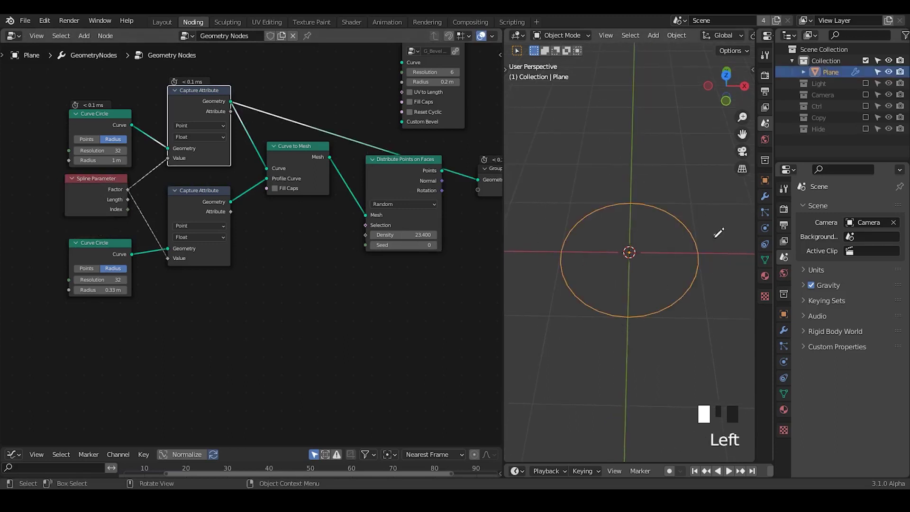
left_click_drag(720, 242, 717, 283)
mouse_move(708, 209)
left_mouse_down()
mouse_move(564, 204)
mouse_move(678, 298)
mouse_move(689, 287)
mouse_move(681, 318)
left_mouse_up()
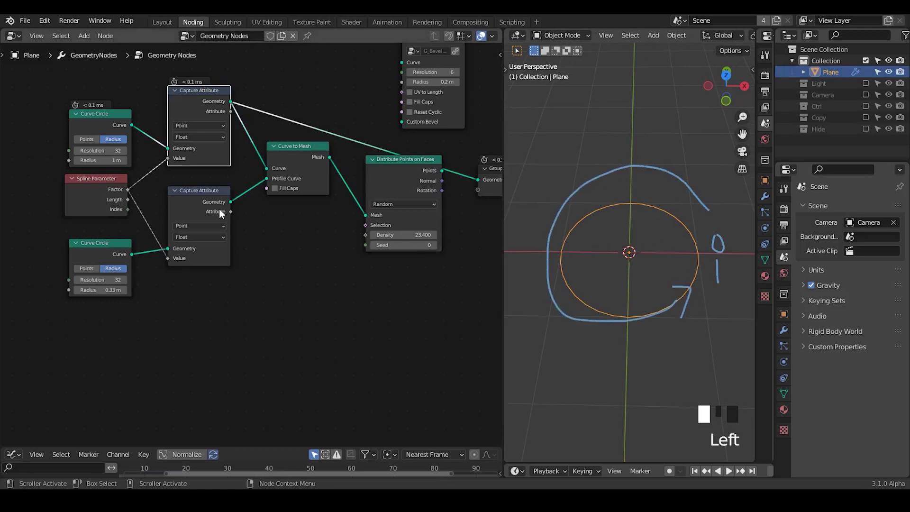
- Preview the Curve to Mesh torus and annotate the 0 to 1 direction around its tube
left_click(306, 160, "alt+shift")
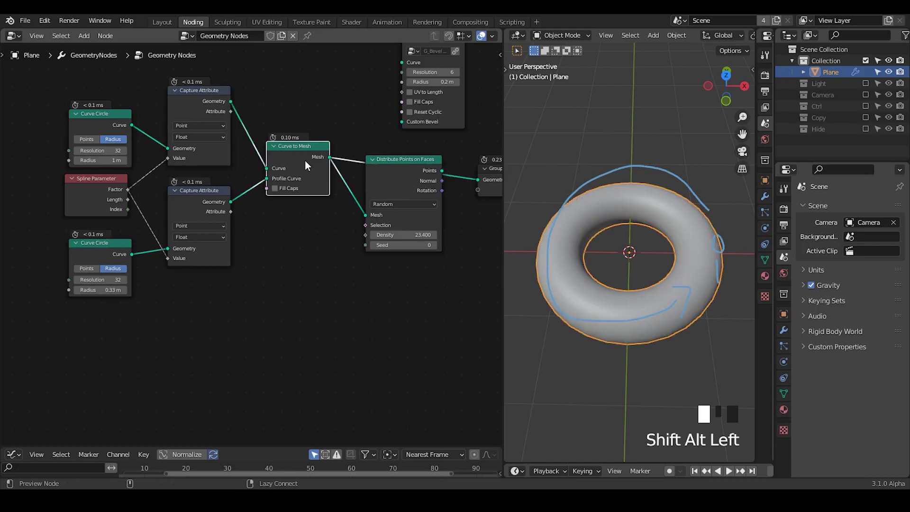
middle_click_drag(582, 253, 587, 192)
key("d")
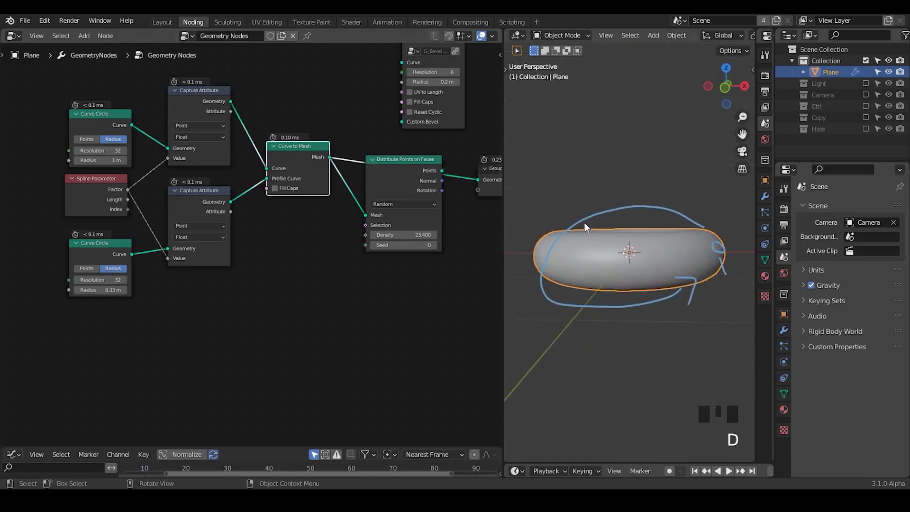
mouse_move(587, 230)
left_mouse_down()
mouse_move(550, 197)
mouse_move(595, 236)
mouse_move(615, 208)
mouse_move(613, 266)
left_mouse_up()
- Add a Math Add node with value 0.5 fed by the tube profile's Capture Attribute output and place it below Curve to Mesh
left_click_drag(230, 211, 287, 248)
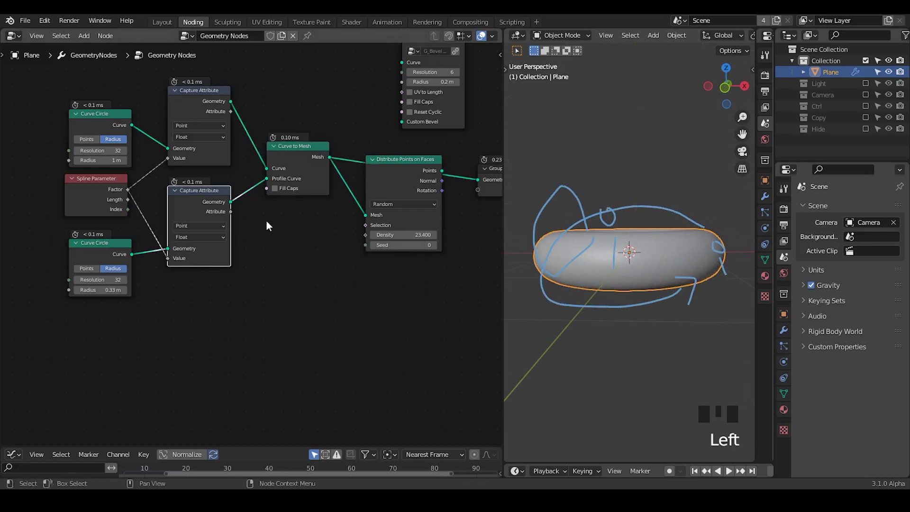
left_click_drag(230, 211, 255, 232)
type("add")
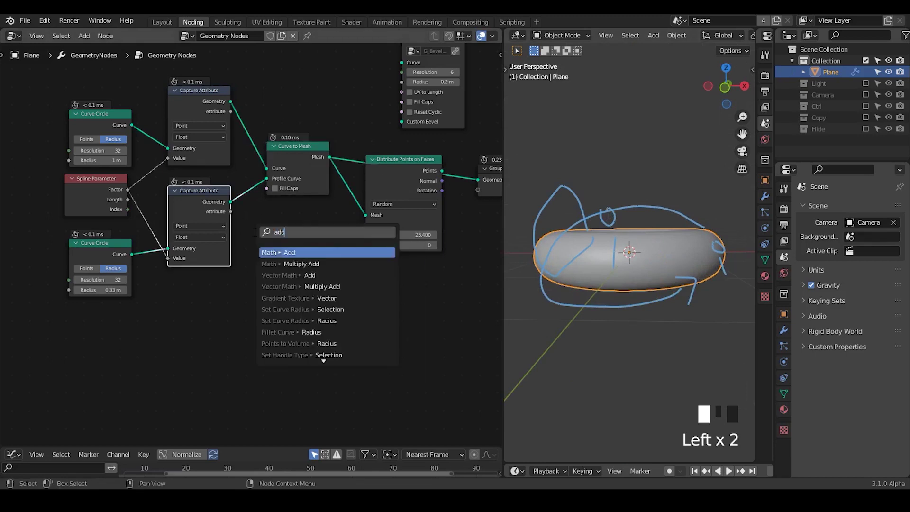
key("Return")
left_click(254, 232)
left_click_drag(286, 234, 271, 262)
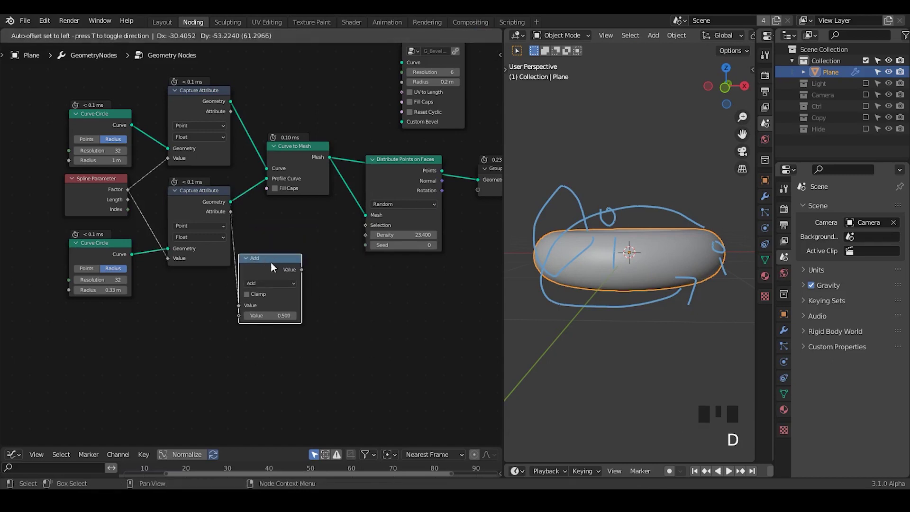
- Duplicate the Add node as a Modulo node with value 1, fed by the Add result
key("shift+d")
left_click(377, 266)
left_click(382, 285)
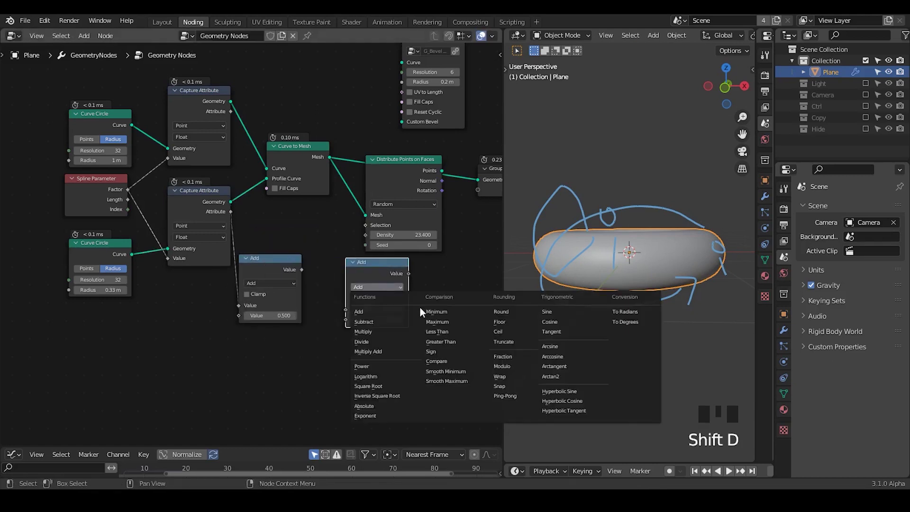
left_click(506, 367)
left_click_drag(301, 269, 346, 309)
left_click(362, 317)
type("1")
left_click(337, 208)
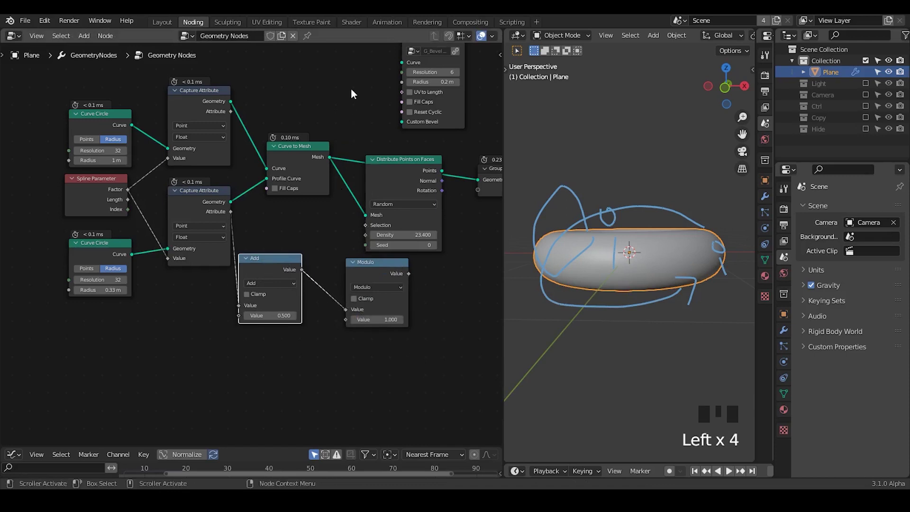
- Shift all the nodes feeding Distribute Points on Faces horizontally away from it to make room
left_click_drag(355, 79, 46, 397)
key("g")
key("x")
left_click(186, 225)
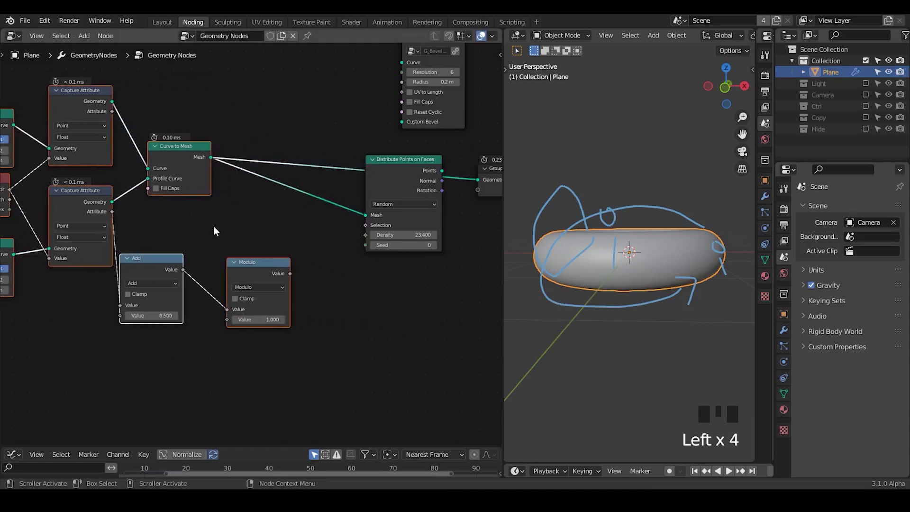
left_click(216, 228)
middle_click_drag(243, 238, 259, 209)
left_click_drag(159, 241, 183, 242)
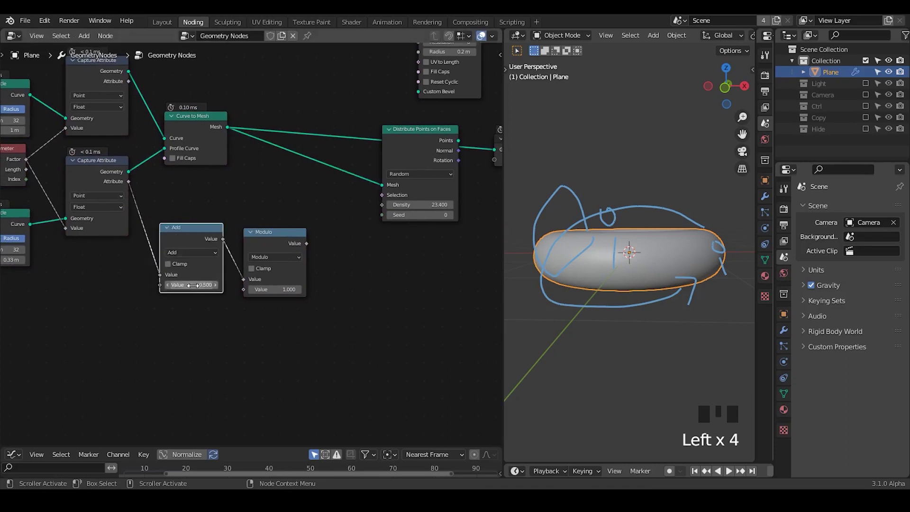
- Add a ColorRamp node driven by the Modulo result and place it beside Modulo
key("shift+a")
key("s")
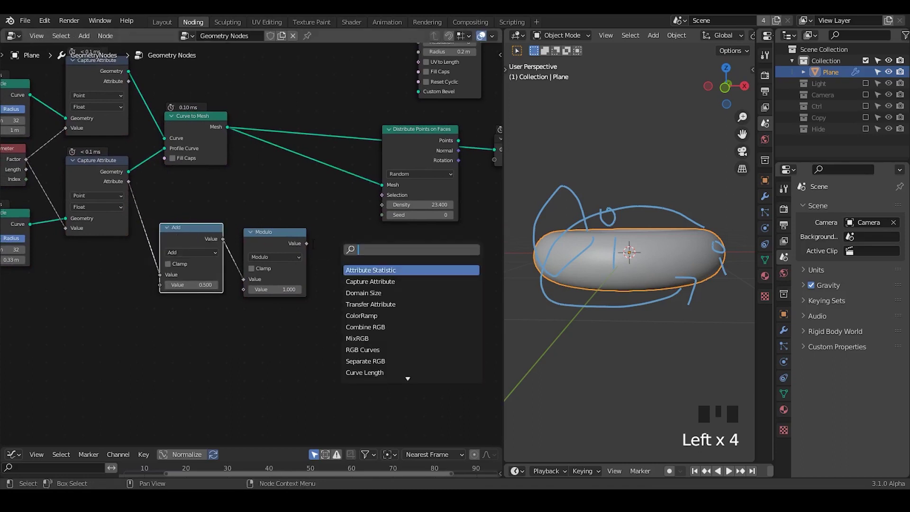
left_click_drag(306, 243, 347, 254)
type("co")
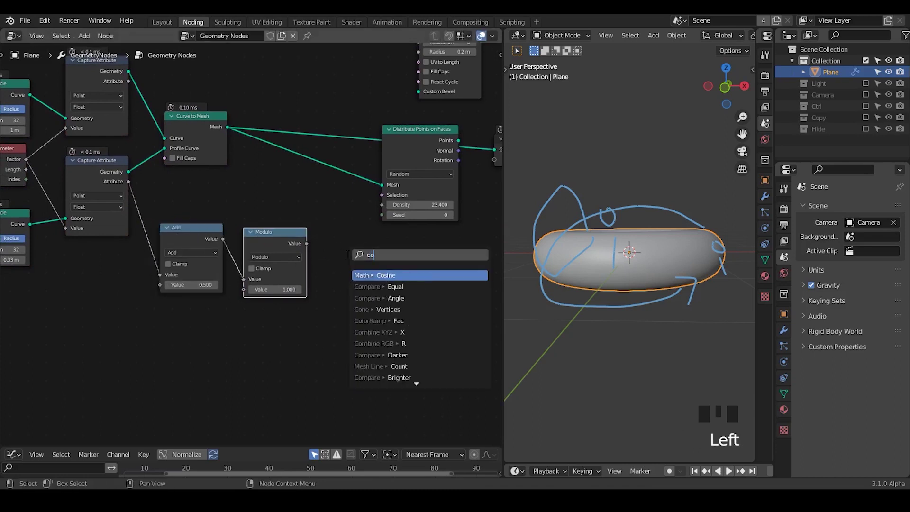
type("lorra")
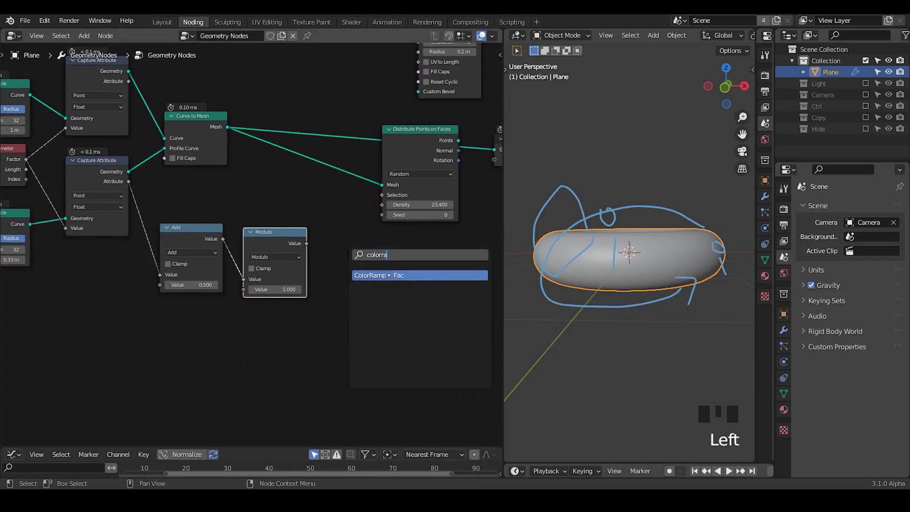
type("mp")
key("Return")
left_click(426, 260)
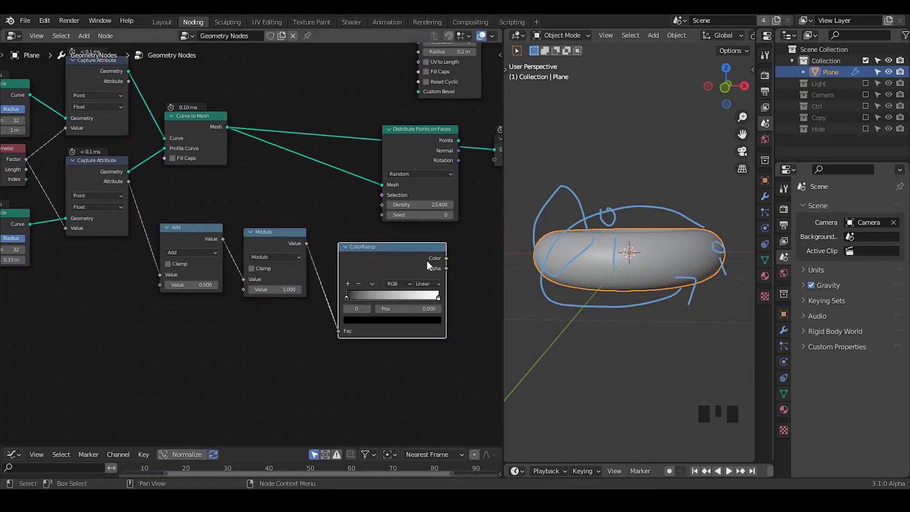
- Drive Density with the ColorRamp color, its stops squeezed around the middle with white at 0.532, and output the distributed points
left_click_drag(445, 258, 382, 204)
left_click_drag(355, 300, 402, 298)
middle_click_drag(429, 309, 252, 329)
left_click(244, 161, "alt+shift")
left_click_drag(427, 152, 194, 199)
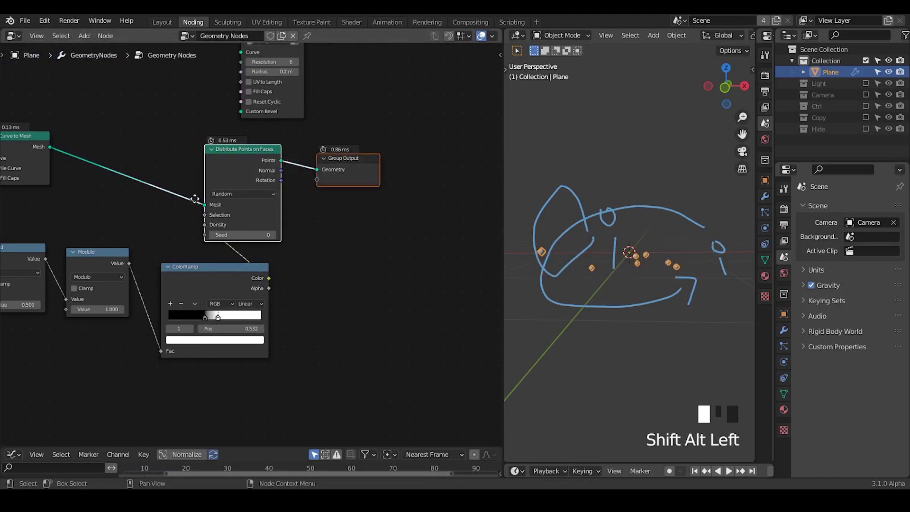
- Move Distribute Points on Faces farther from the ColorRamp and insert a Map Range node on the link into Density
key("g")
left_click(379, 199)
left_click(377, 244)
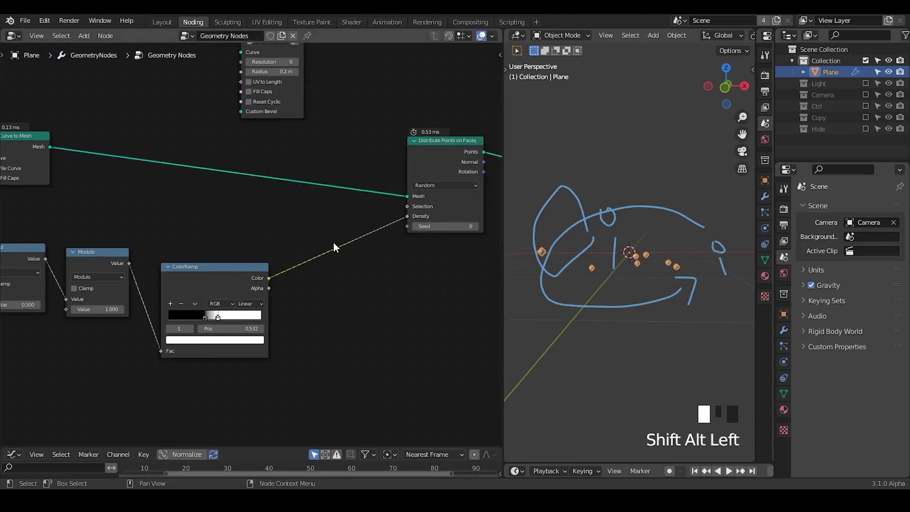
key("shift+a")
type("smap rang")
key("Return")
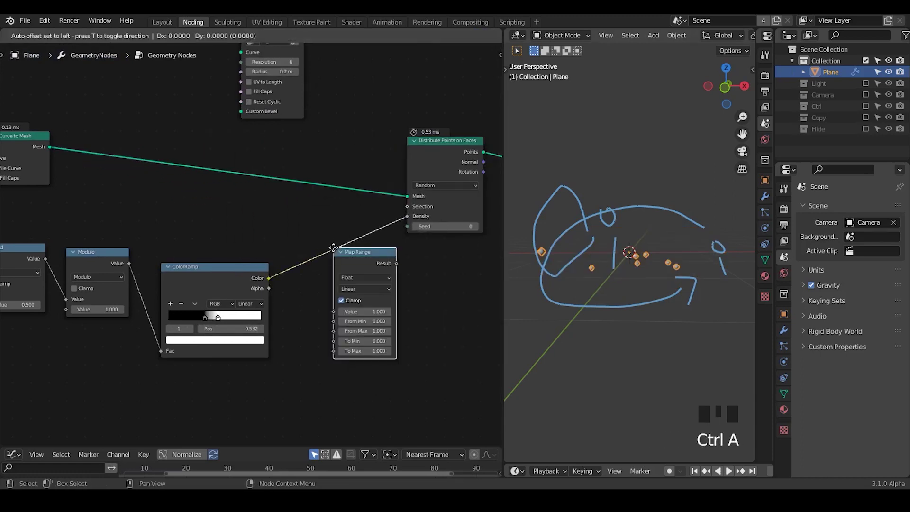
left_click(307, 232)
- Set Map Range's To Max to 59.2 and erase the annotations drawn around the torus
left_click_drag(338, 335, 476, 268)
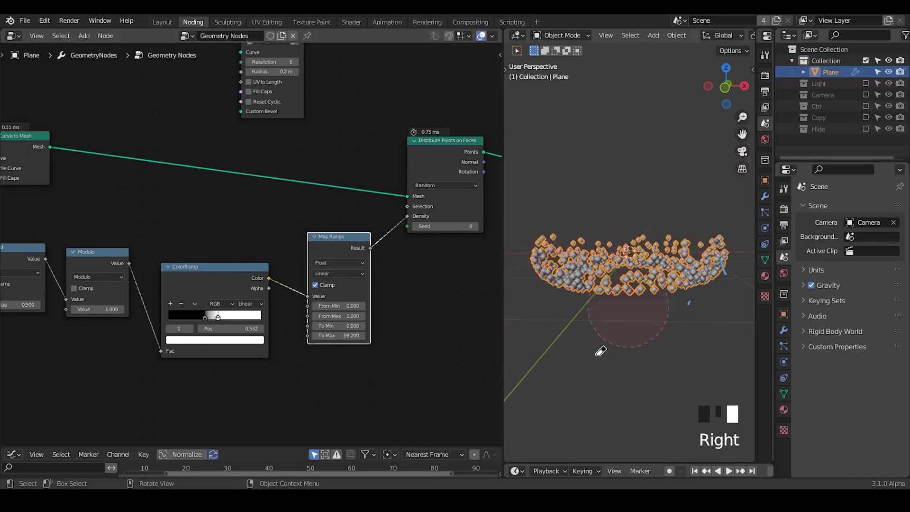
middle_click_drag(681, 299, 569, 231)
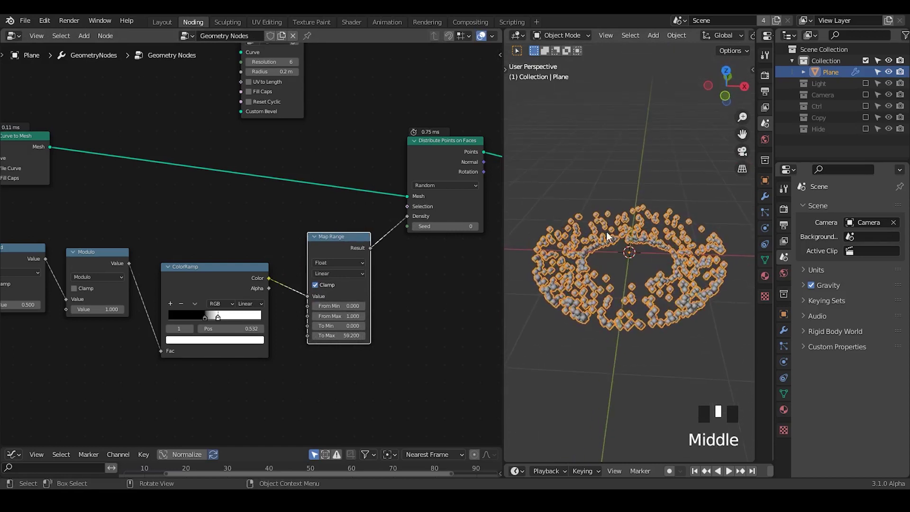
middle_click_drag(586, 280, 588, 243)
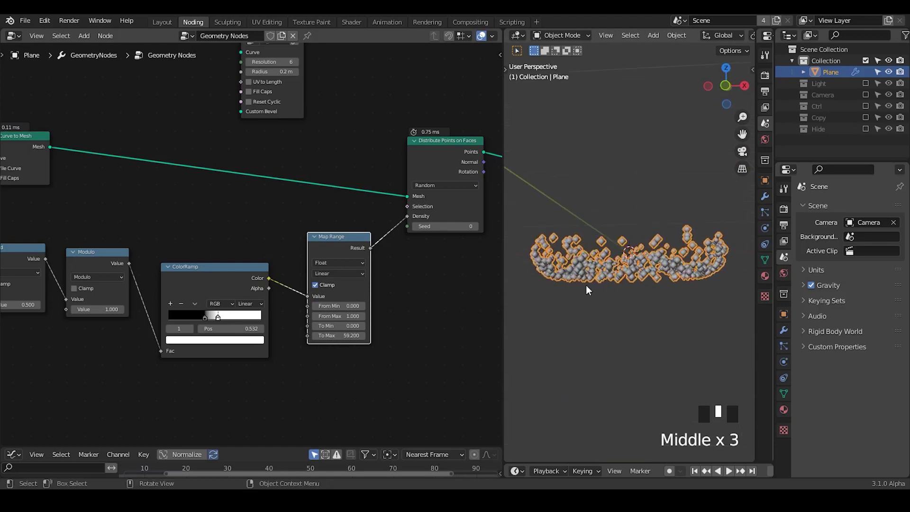
- Set the Add node's value to 0.73 to rotate the dense area around the torus tube
middle_click_drag(164, 309, 364, 280)
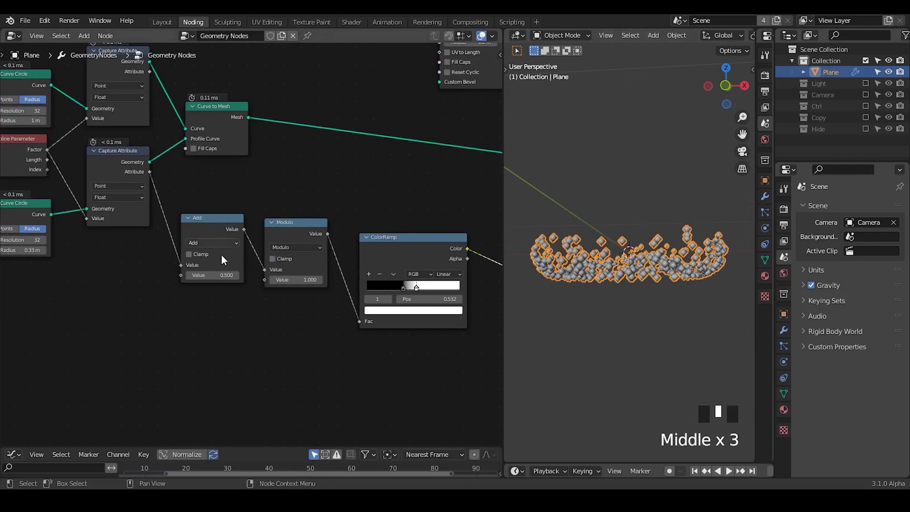
left_click_drag(213, 275, 241, 275, "shift")
middle_click_drag(681, 272, 667, 304)
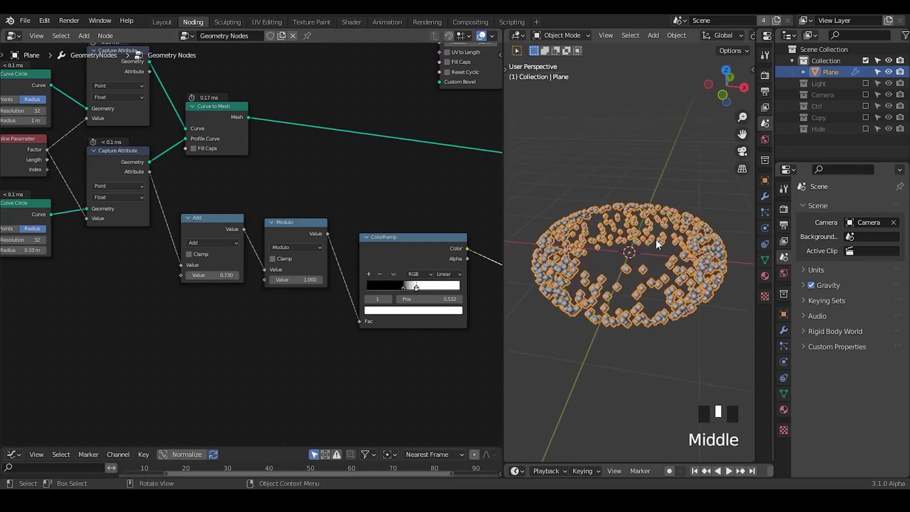
- Set Map Range's To Max to 100 and To Min to 66.5
middle_click_drag(339, 300, 243, 281)
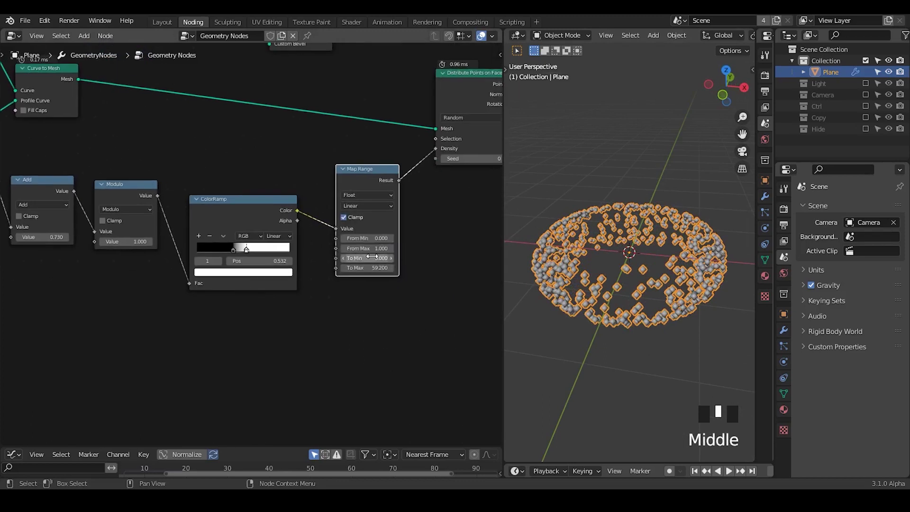
left_click(374, 268)
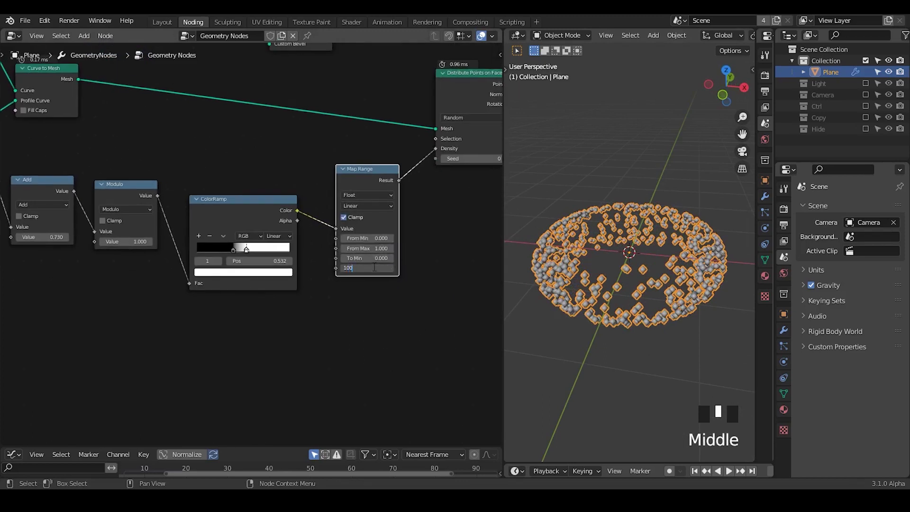
type("100")
key("Return")
left_click_drag(371, 257, 412, 258)
middle_click_drag(605, 256, 572, 292)
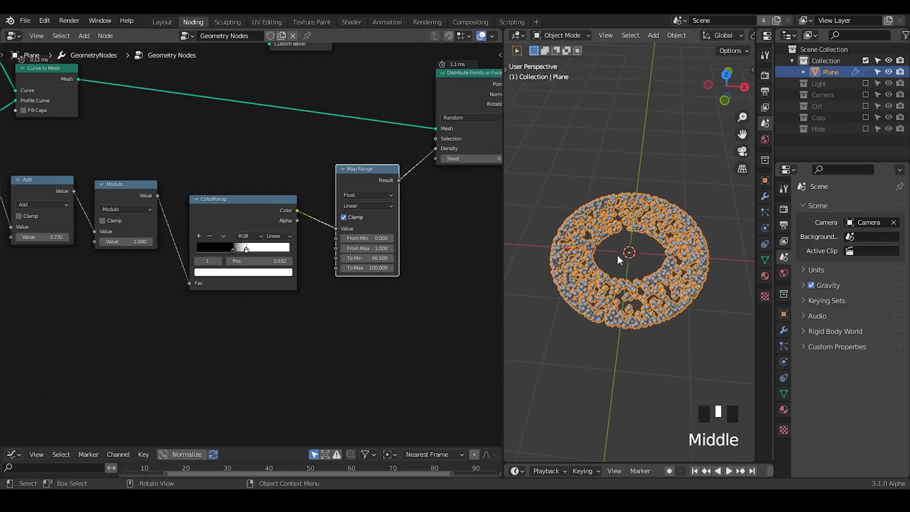
middle_click_drag(616, 254, 635, 270)
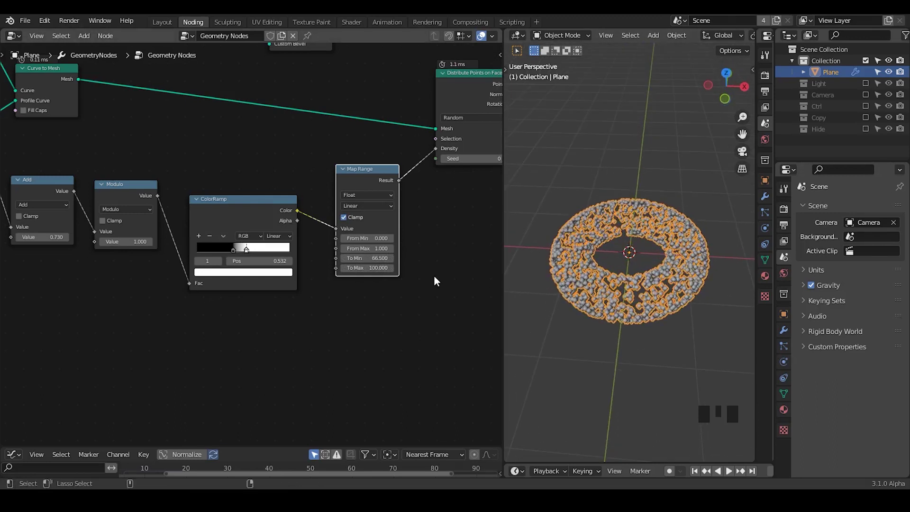
- Make room before Group Output and insert an Instance on Points node after Distribute Points on Faces
middle_click_drag(437, 281, 256, 333)
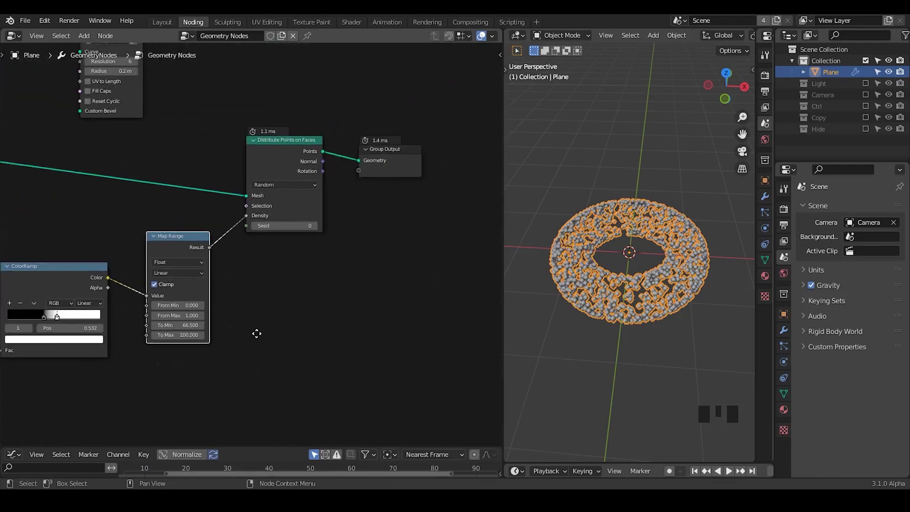
left_click_drag(402, 160, 485, 153)
scroll(385, 221, "down", 3)
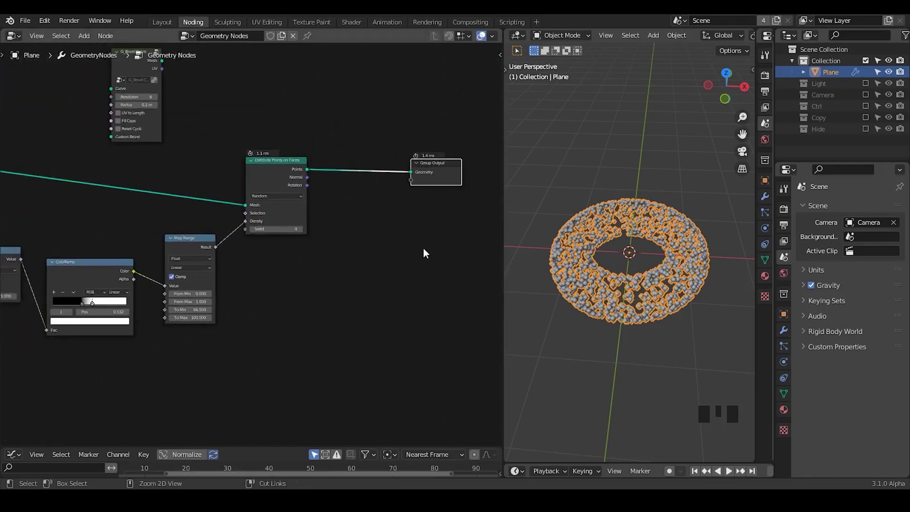
middle_click_drag(624, 283, 628, 263)
key("shift+a")
type("s")
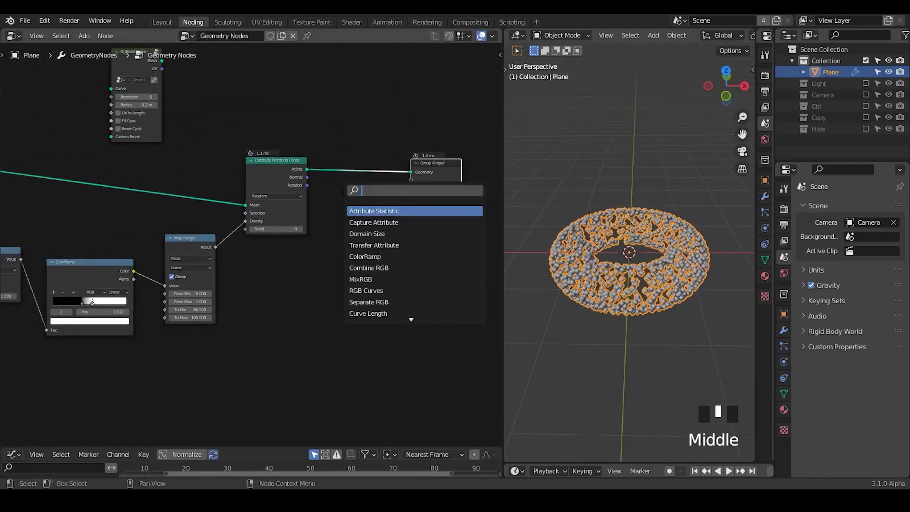
type("point instance")
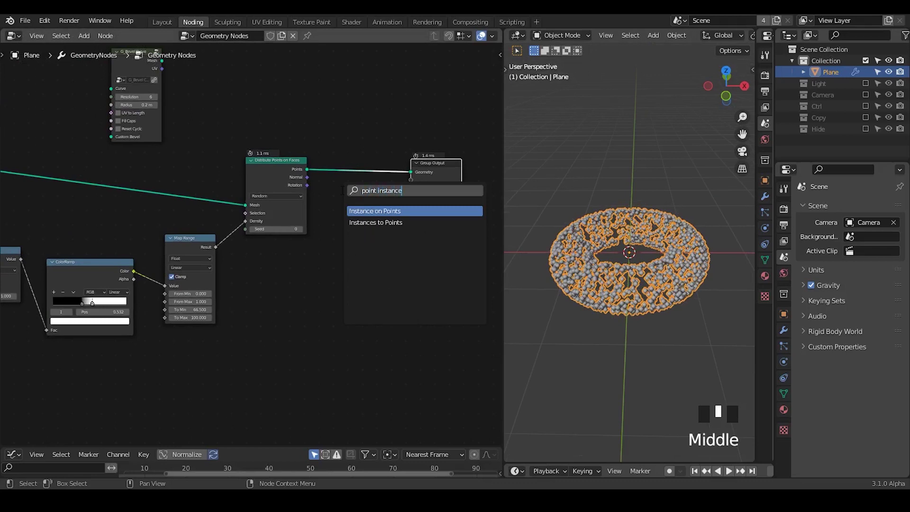
key("Return")
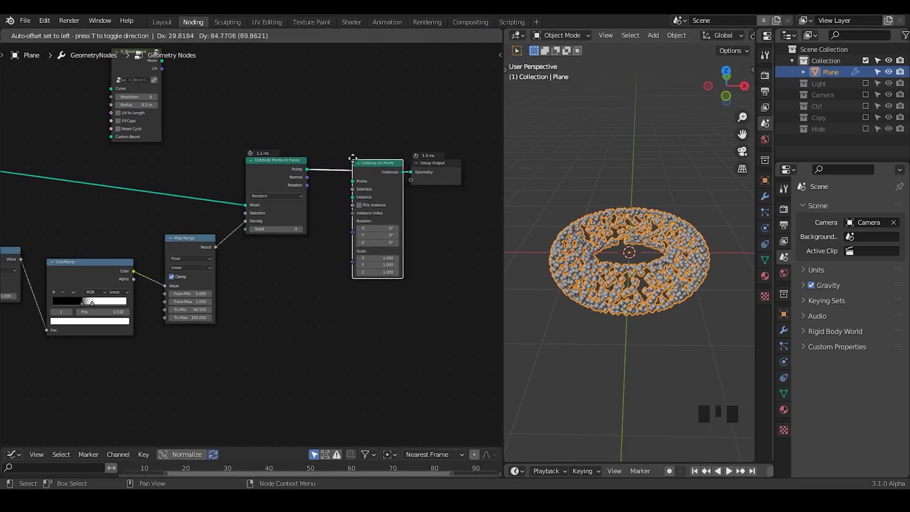
left_click(331, 157)
- Add the G_Curve Linear node group and connect its curve to the Instance input of Instance on Points
scroll(317, 283, "up", 2)
key("shift+a")
type("curve l")
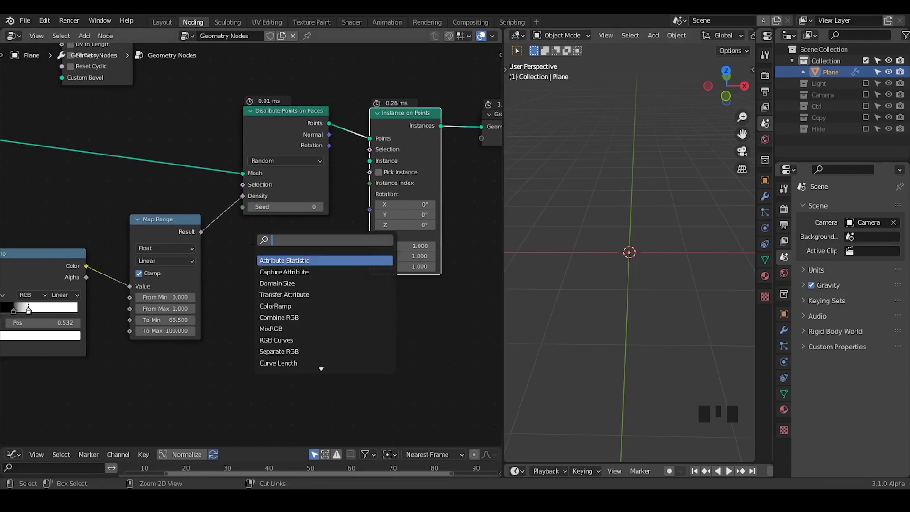
type("inear")
key("Return")
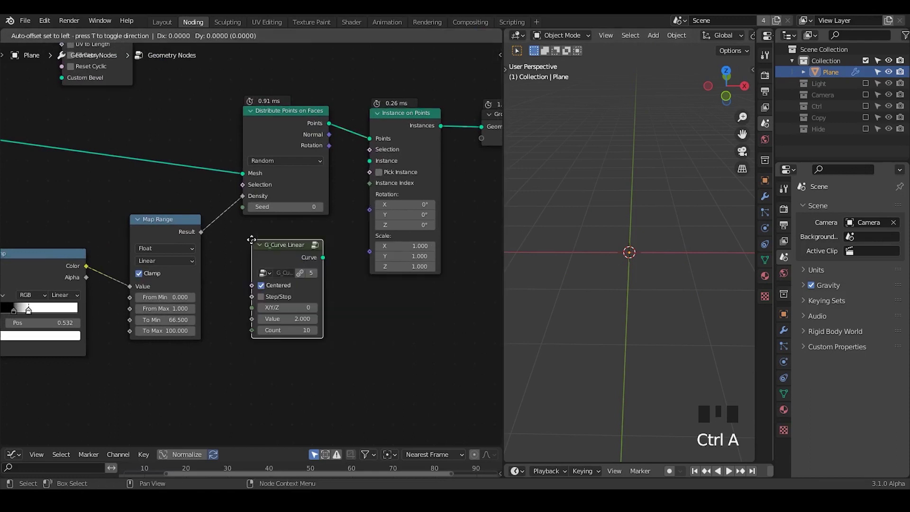
left_click(243, 234)
right_click_drag(324, 206, 371, 156, "alt")
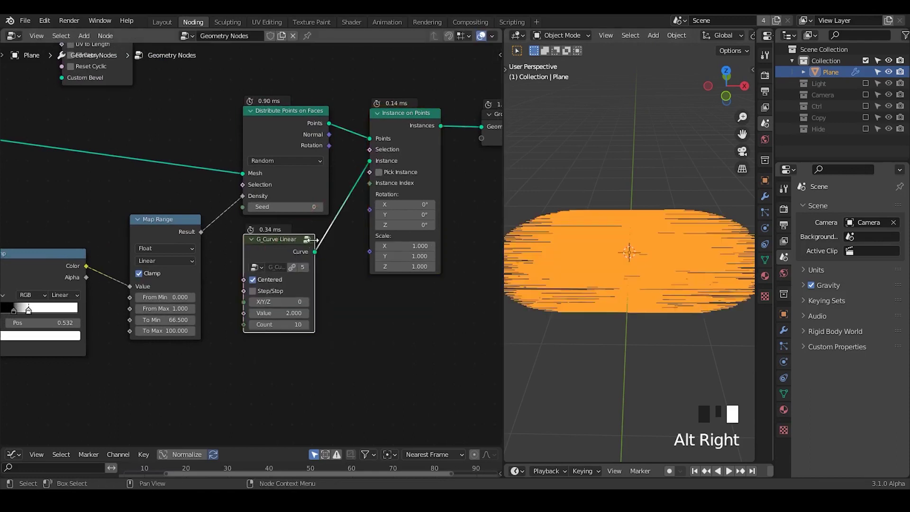
- Preview the G_Curve Linear line on its own, set X/Y/Z to 2 and turn off Centered
left_click(311, 237, "alt+shift")
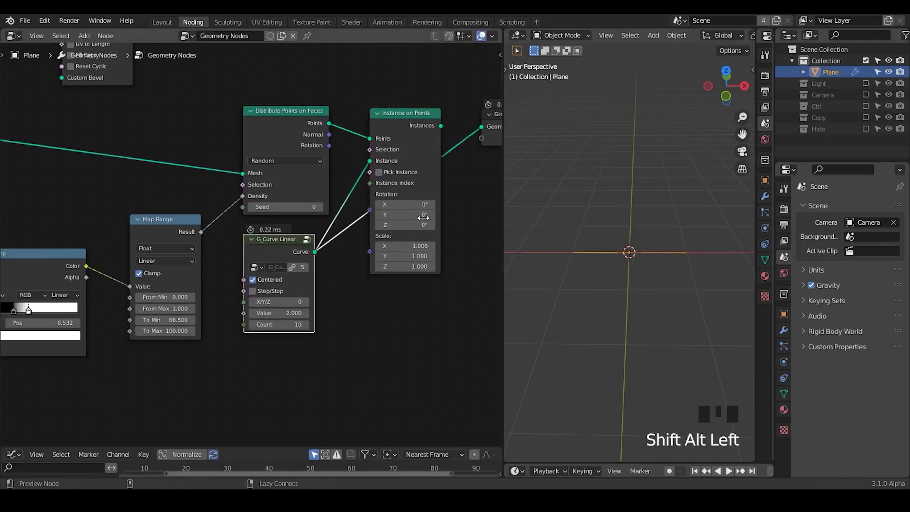
left_click(306, 301)
left_click(306, 301)
left_click(306, 301)
middle_click_drag(634, 321, 635, 293)
left_click(271, 279)
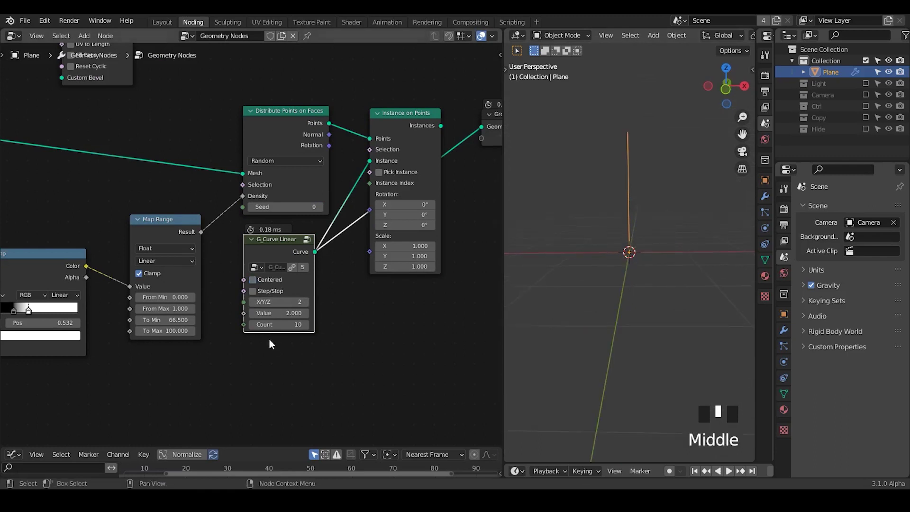
- Set G_Curve Linear's Value to 0.54 and its Count to 20
left_click_drag(281, 313, 270, 313, "shift")
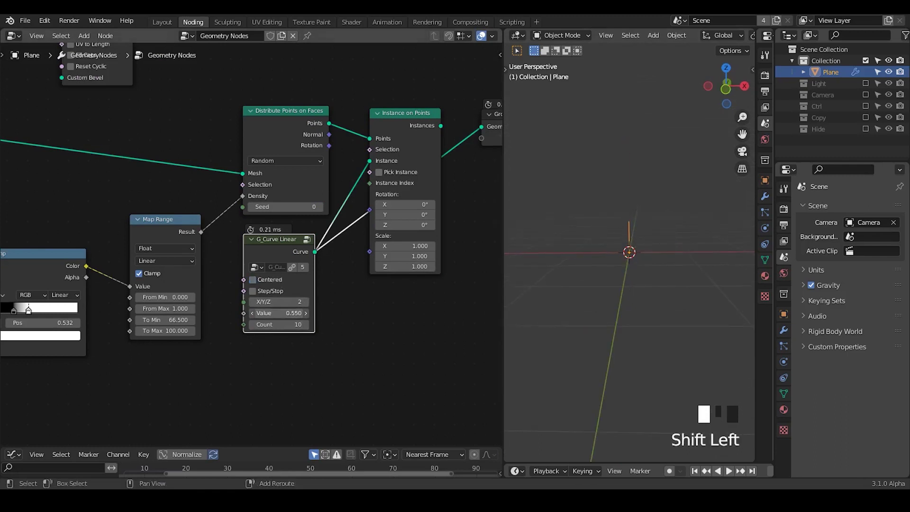
middle_click_drag(346, 341, 248, 335)
left_click_drag(177, 316, 184, 318)
middle_click_drag(625, 256, 637, 193, "ctrl")
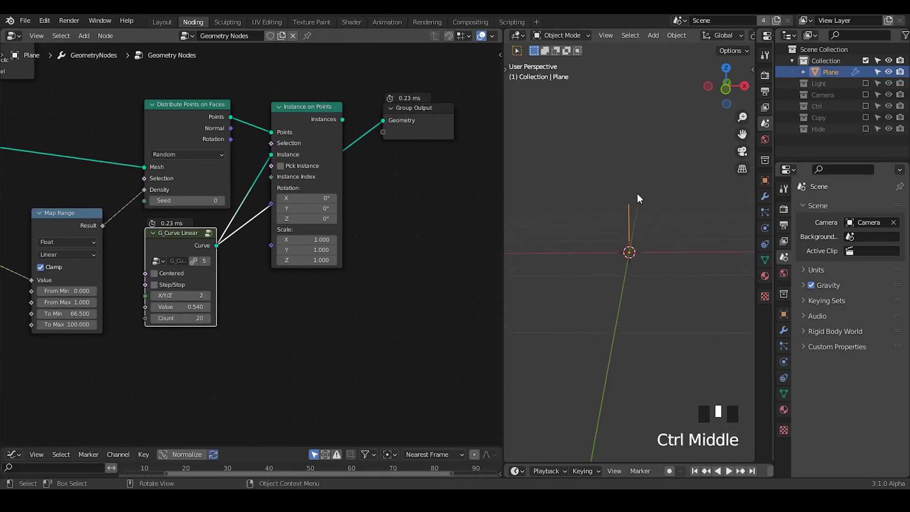
- Send Instance on Points to the Group Output, spread the nodes apart, and link Distribute Points on Faces' Rotation to the instances' Rotation input
left_click(314, 113, "alt+shift")
left_click_drag(407, 115, 465, 109)
middle_click_drag(634, 219, 650, 247)
left_click_drag(325, 107, 399, 98)
left_click_drag(231, 139, 345, 192)
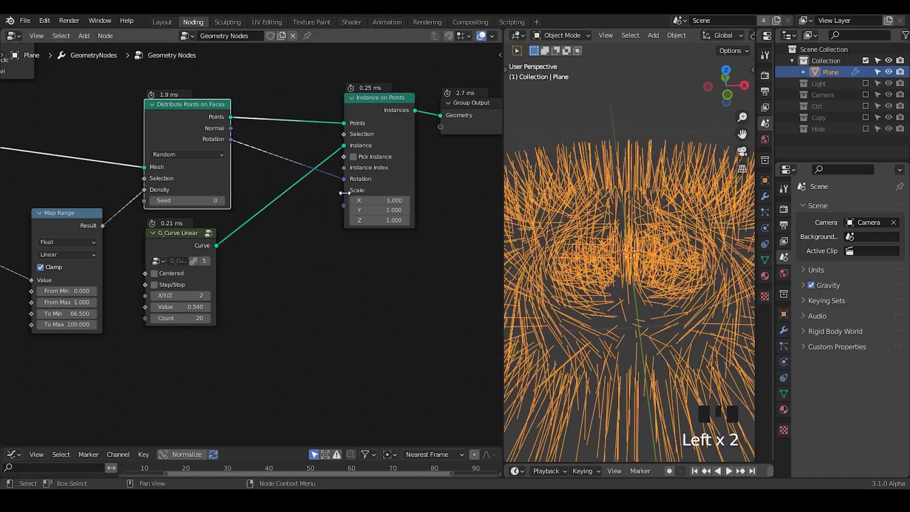
- Set the Map Range node's To Min to 35
middle_click_drag(594, 197, 626, 245, "ctrl")
middle_click_drag(75, 316, 185, 266)
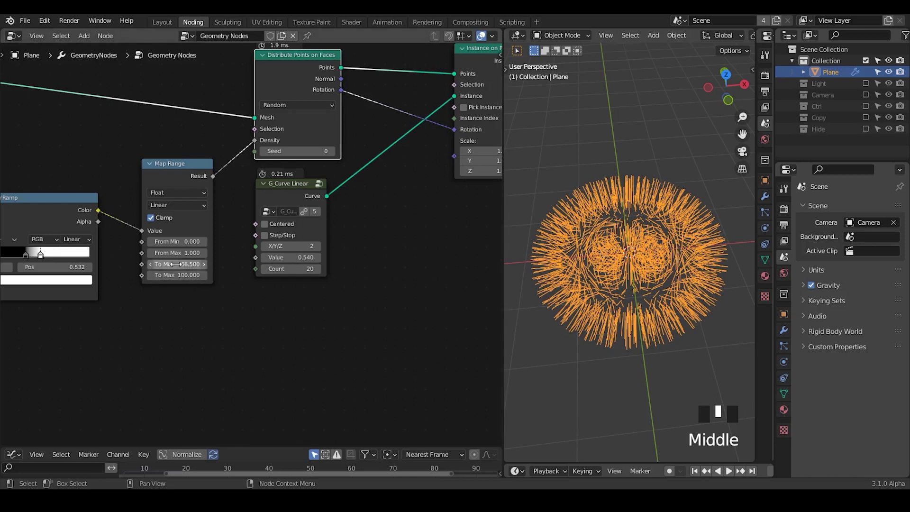
left_click(176, 264)
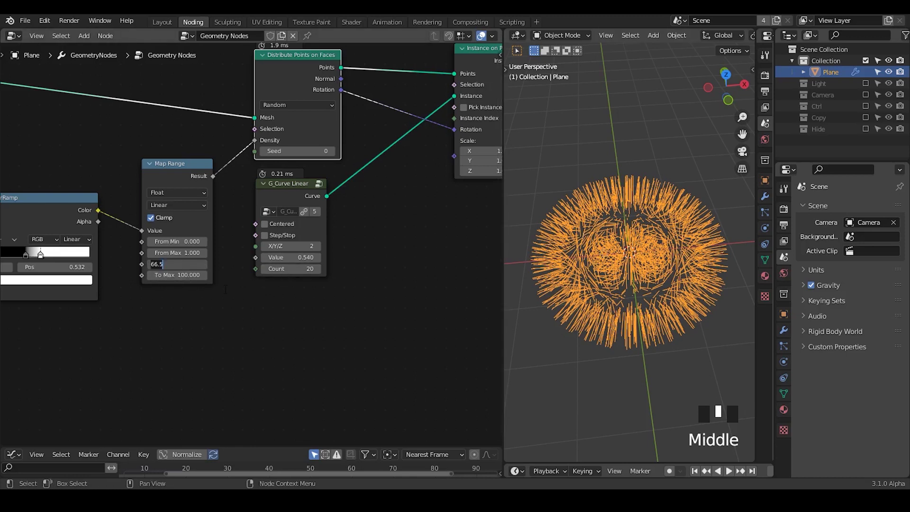
type("35")
left_click(225, 289)
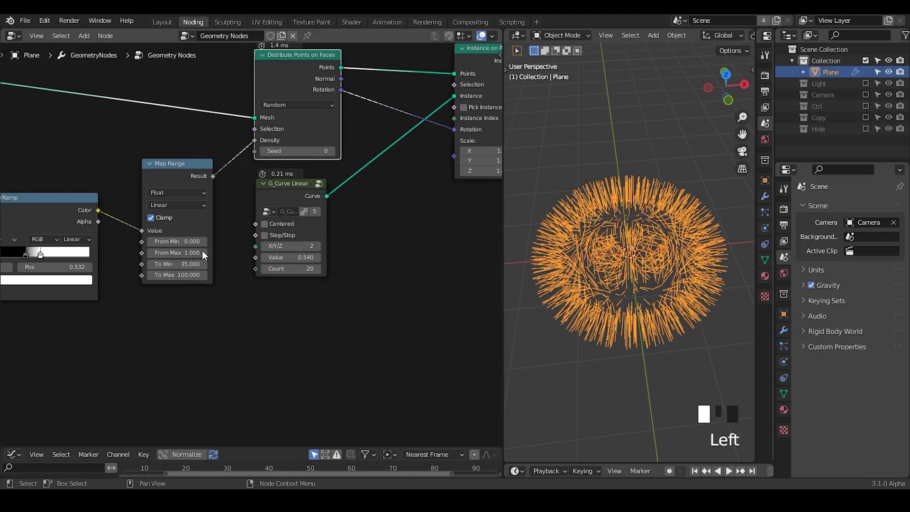
- Insert a Math node set to Multiply between Map Range and the Density input of Distribute Points on Faces
key("ctrl+a")
type("math")
key("Return")
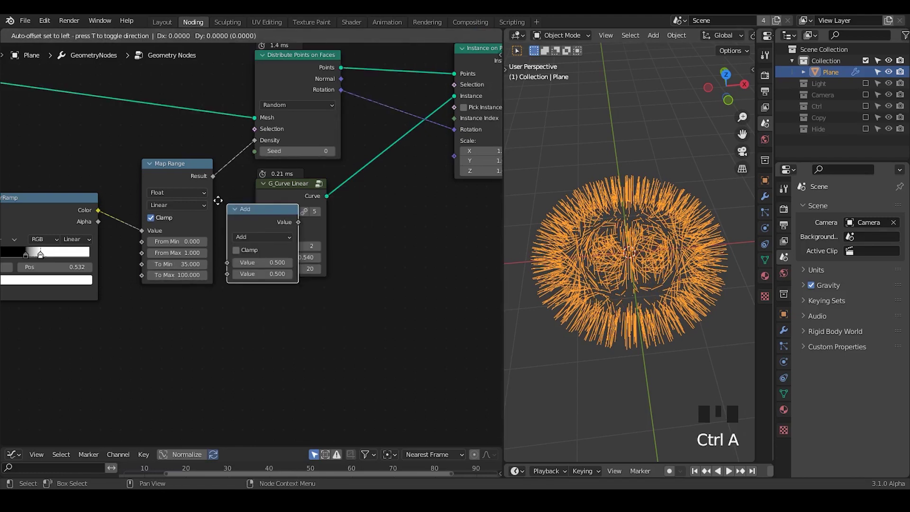
left_click(217, 153)
left_click(193, 186)
left_click(189, 238)
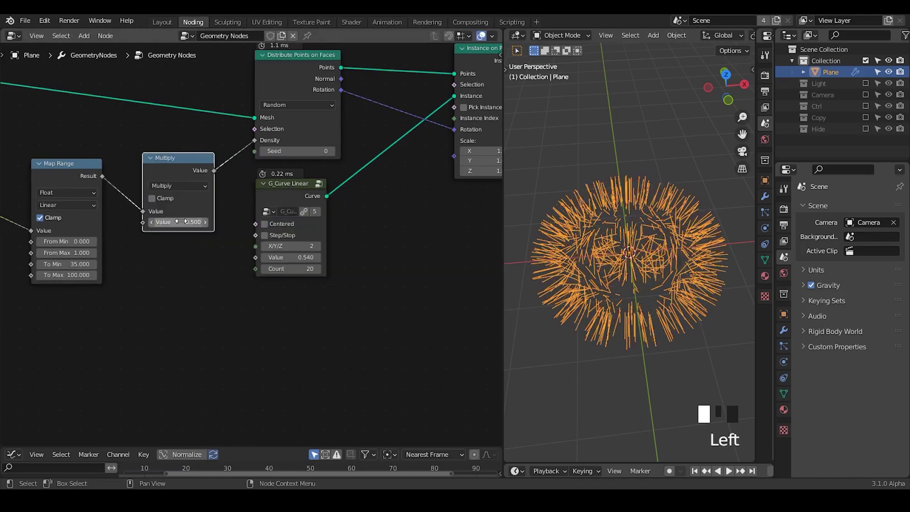
- Try Multiply values of 5.1 and 1 for the point density
left_click_drag(181, 222, 229, 220)
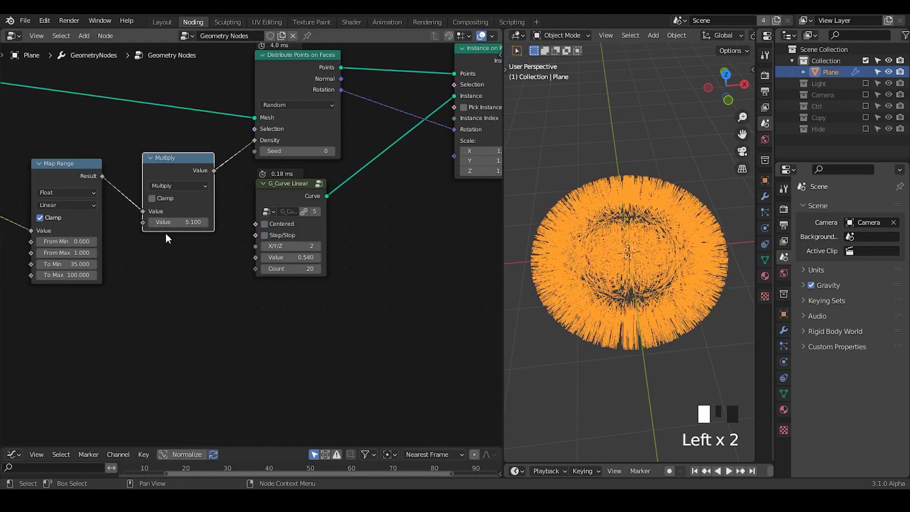
middle_click_drag(166, 232, 196, 212)
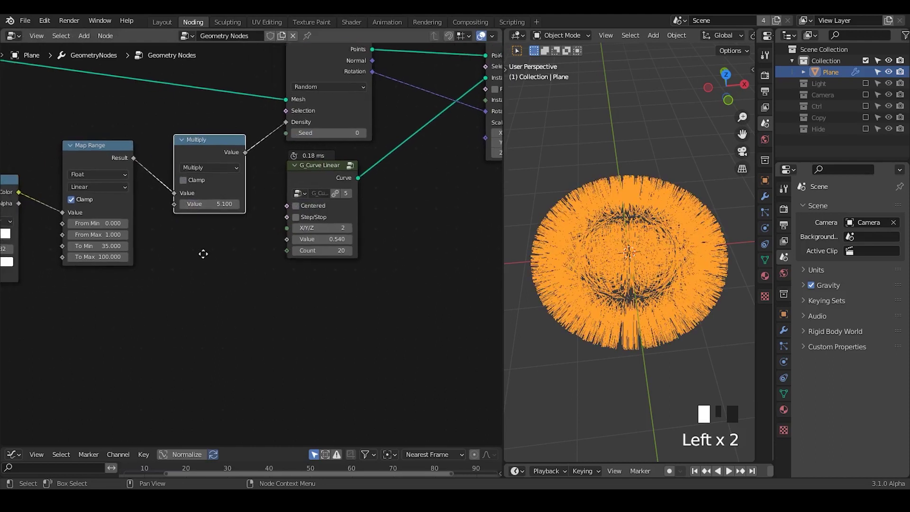
double_click(215, 200)
type("1")
key("Return")
- Set the density Multiply node's value to 0.1 and check the thinned lines in the viewport
mouse_move(665, 295)
middle_mouse_down()
mouse_move(658, 217)
mouse_move(660, 290)
middle_mouse_up()
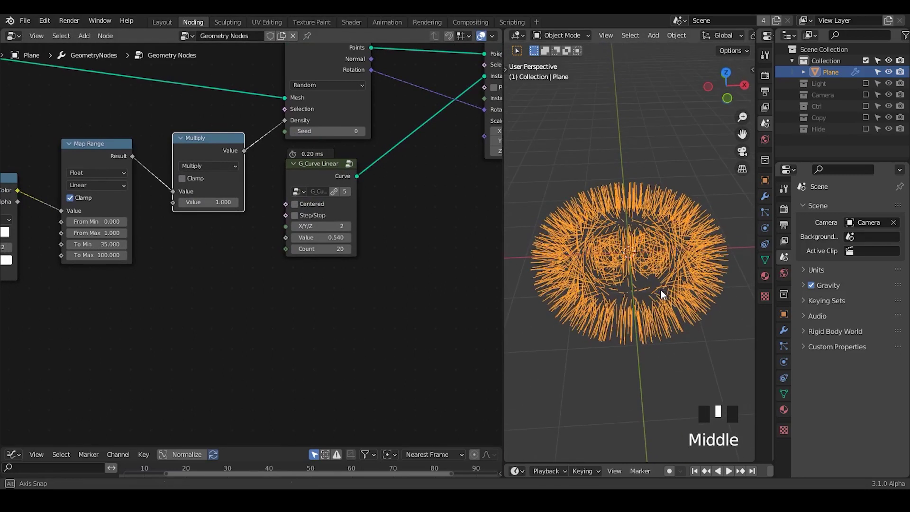
left_click(204, 202)
type("0.1")
key("Return")
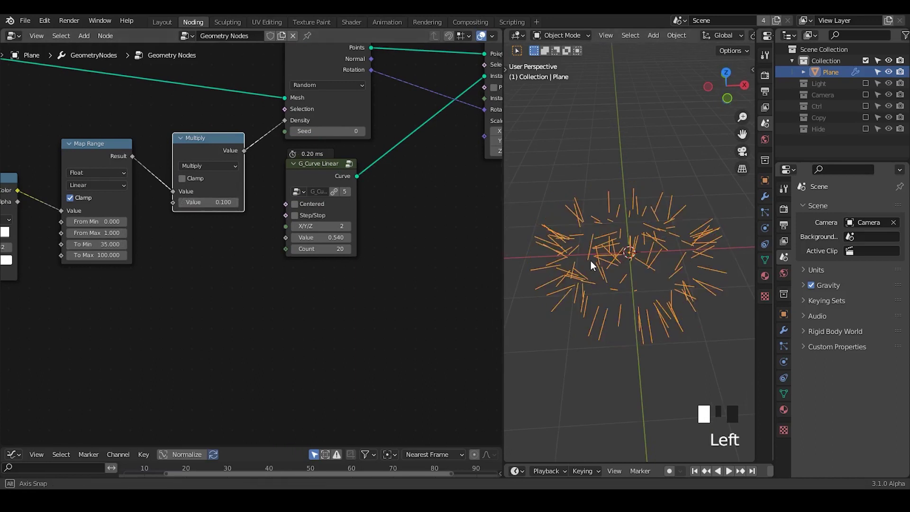
middle_click_drag(591, 262, 543, 270)
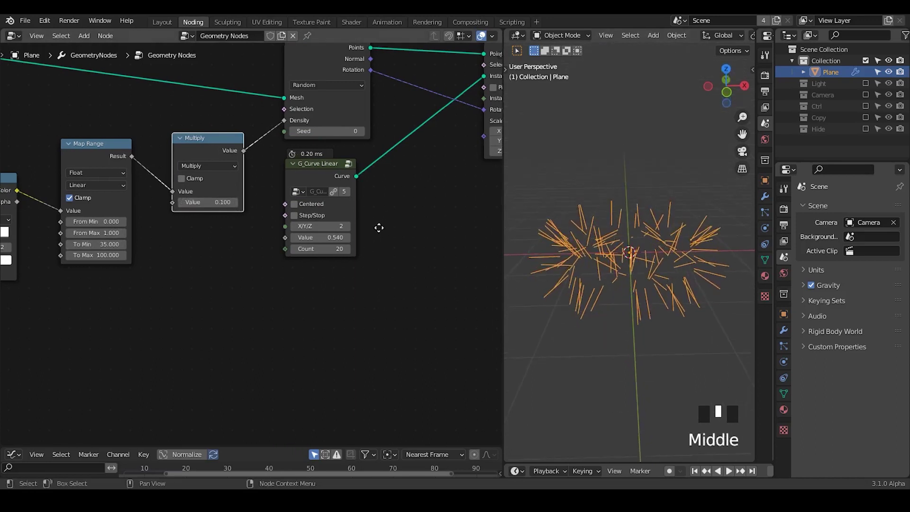
- Make room before Group Output and insert a Set Position node after Instance on Points
middle_click_drag(378, 227, 200, 299)
left_click_drag(335, 114, 303, 119)
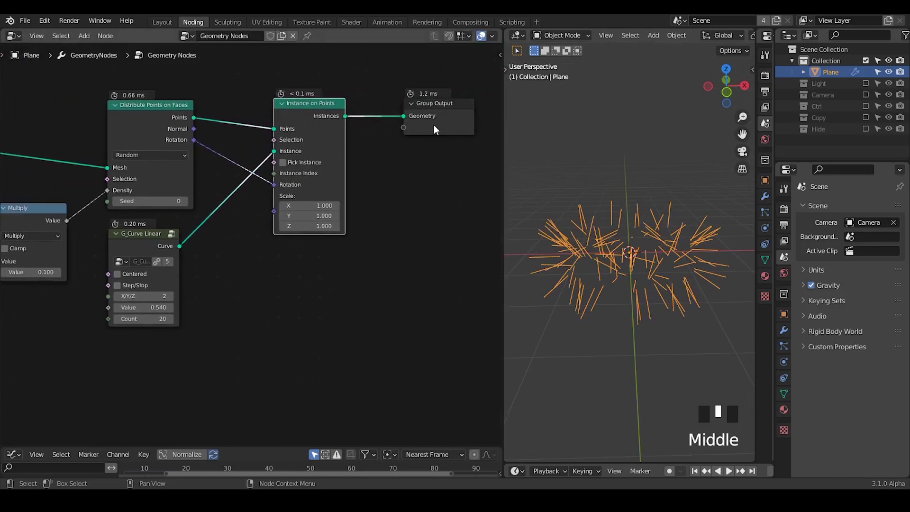
left_click_drag(433, 124, 476, 128)
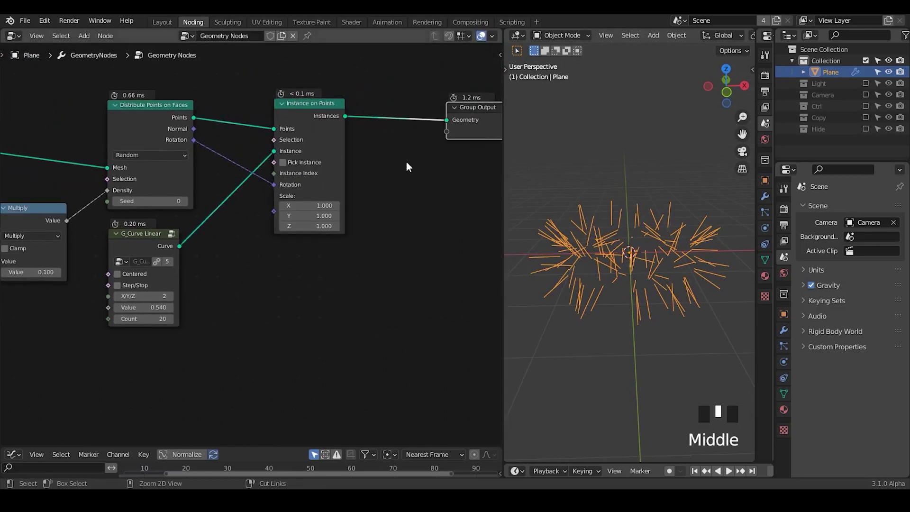
key("shift+a")
type("set po")
key("Return")
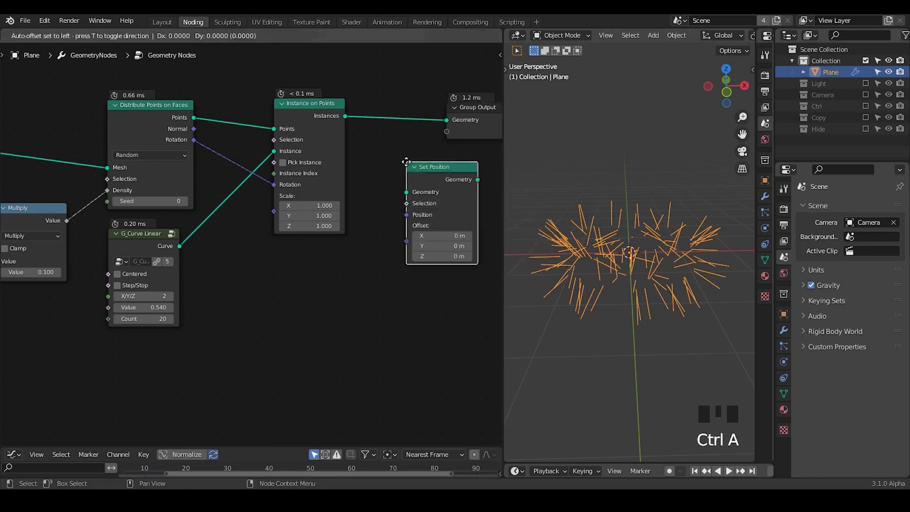
left_click(335, 115)
- Add the G_Noise 3D node group and connect its Color to the Offset input of Set Position
key("shift+a")
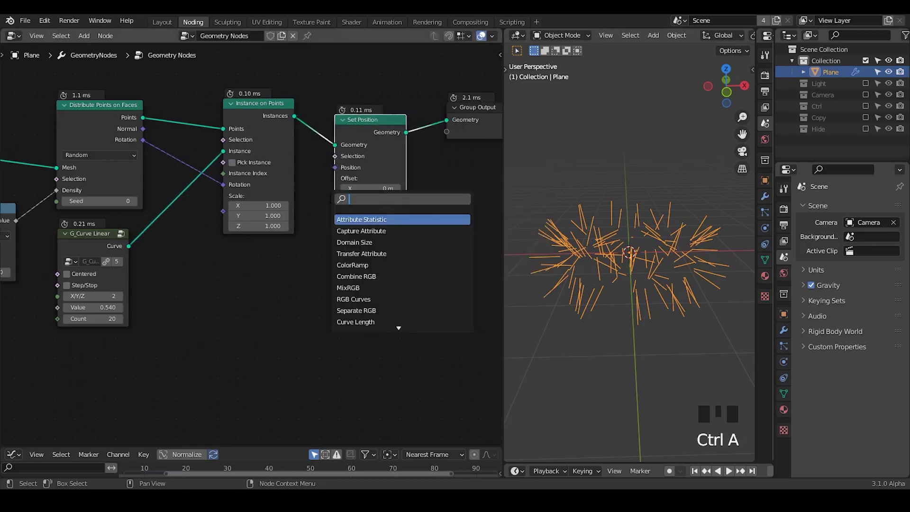
type("noise 3d")
key("Return")
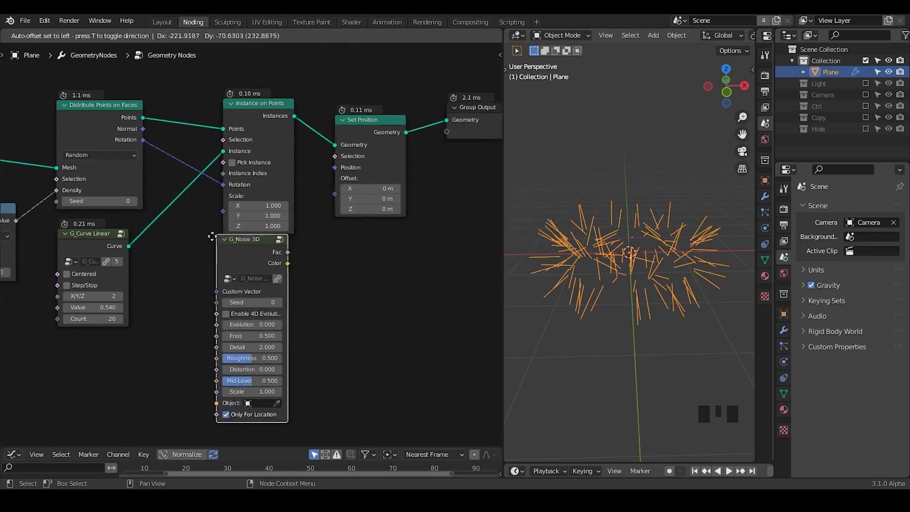
left_click(243, 258)
left_click_drag(280, 261, 335, 194)
left_click_drag(250, 259, 287, 260)
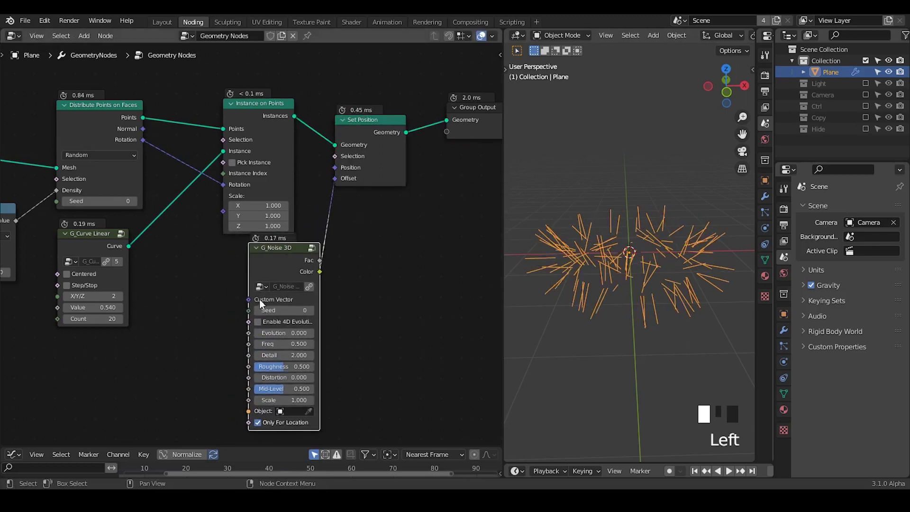
middle_click_drag(260, 299, 288, 280)
key("ctrl+alt+shift+q")
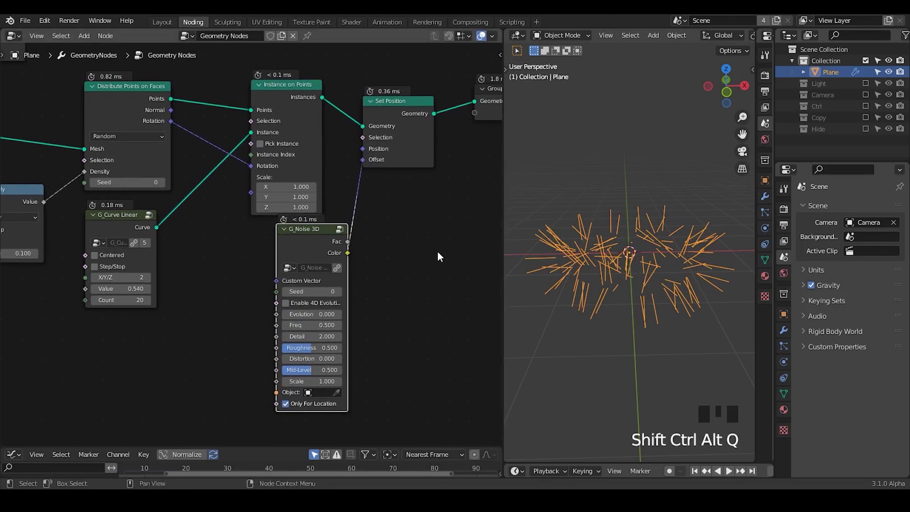
- Shift Group Output and Set Position aside and insert a Realize Instances node between Instance on Points and Set Position
middle_click_drag(443, 262, 360, 148)
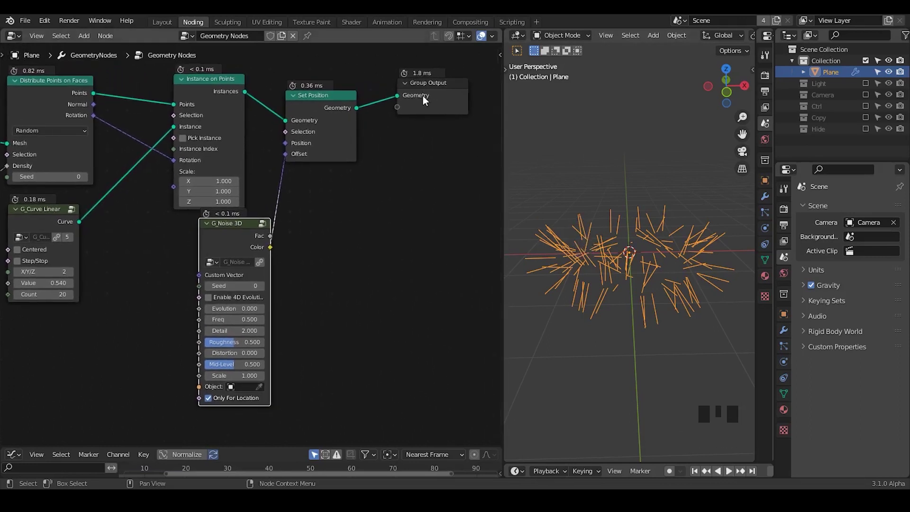
left_click_drag(423, 95, 477, 94)
left_click_drag(315, 104, 372, 97)
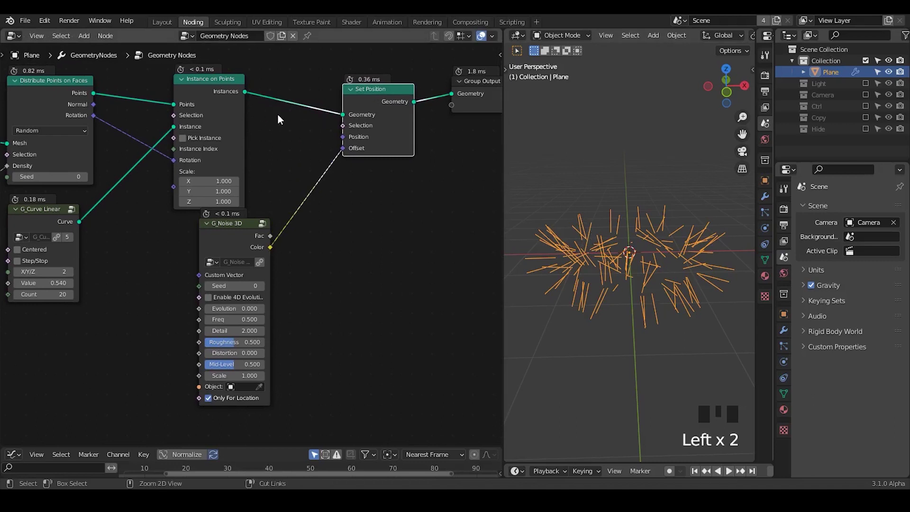
key("ctrl+a")
type("real")
key("Return")
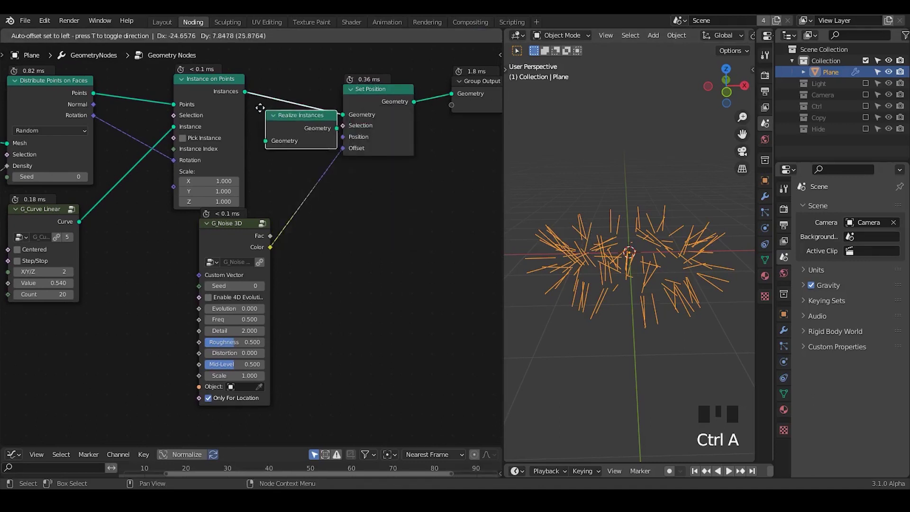
left_click(260, 93)
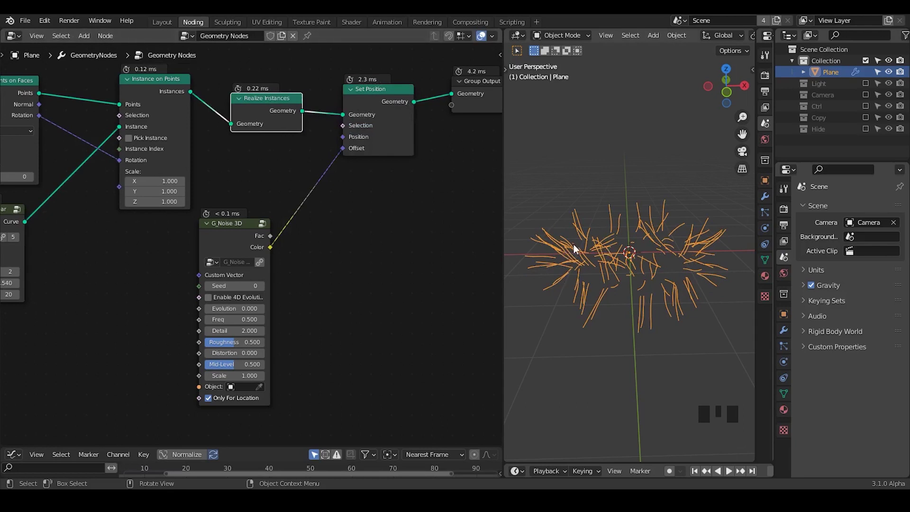
- Set the Scale of G_Noise 3D to 5.4 to strengthen the curve displacement
middle_click_drag(574, 245, 571, 233)
left_click_drag(232, 375, 263, 375)
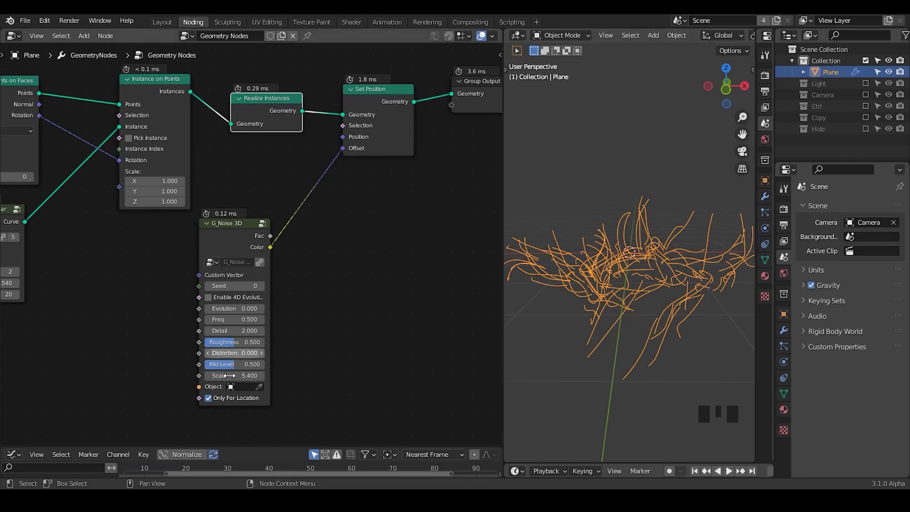
- Move Group Output further away and insert a Join Geometry node between Set Position and Group Output
middle_click_drag(303, 233, 379, 175, "ctrl")
left_click_drag(386, 157, 440, 152)
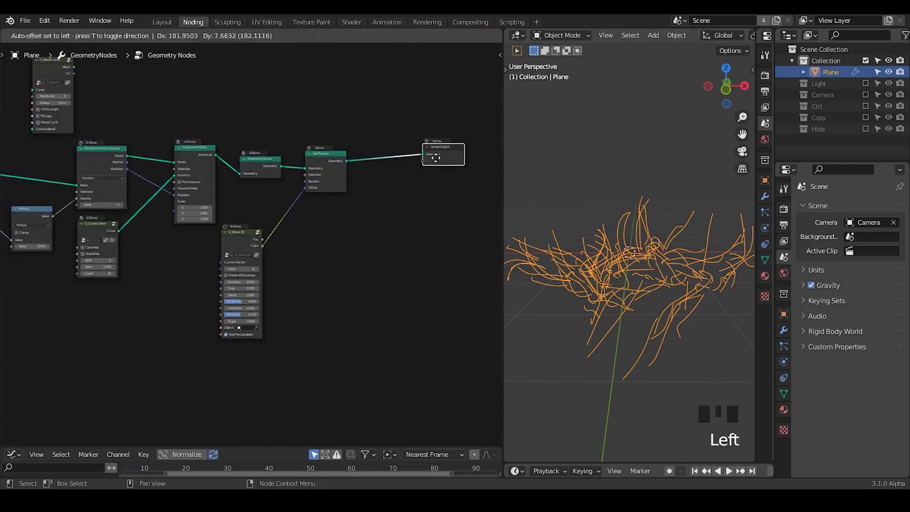
key("ctrl+a")
type("j")
key("Down")
key("Return")
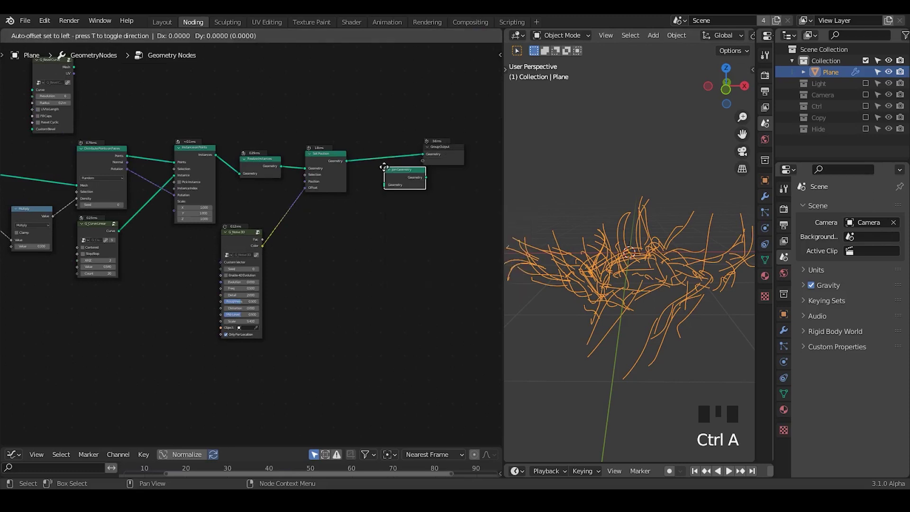
left_click(372, 154)
- Connect the torus mesh output to Join Geometry and reposition the nodes so the links stay readable
middle_click_drag(185, 242, 254, 265)
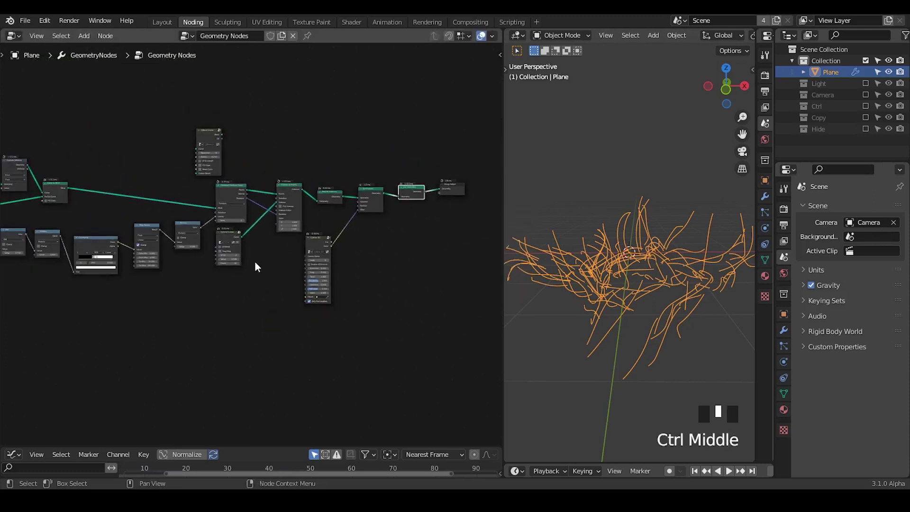
left_click_drag(50, 184, 74, 162)
right_click_drag(76, 161, 408, 181, "alt")
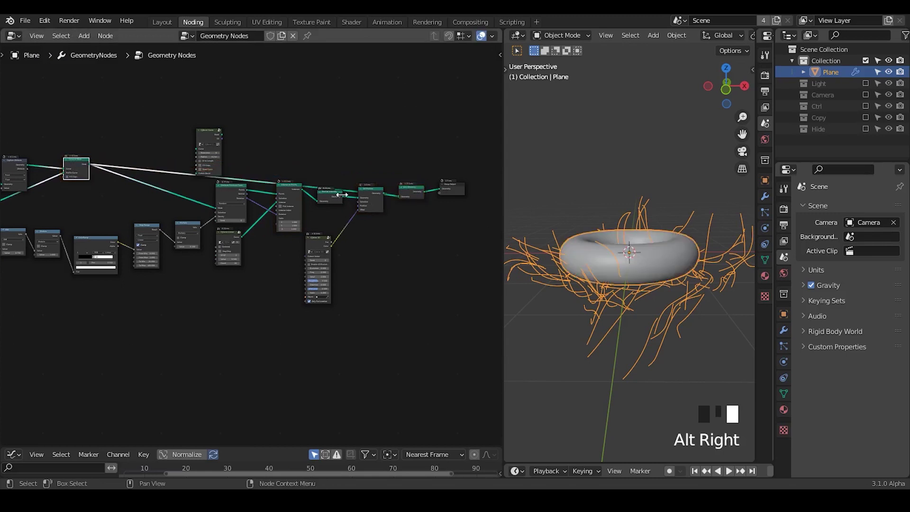
left_click_drag(368, 192, 368, 204)
- Move G_Noise 3D back and insert a Vector Math node set to Scale between its Color output and Set Position's Offset
middle_click_drag(404, 269, 485, 222)
middle_click_drag(398, 231, 396, 206)
left_click(248, 169)
left_click_drag(249, 169, 171, 171)
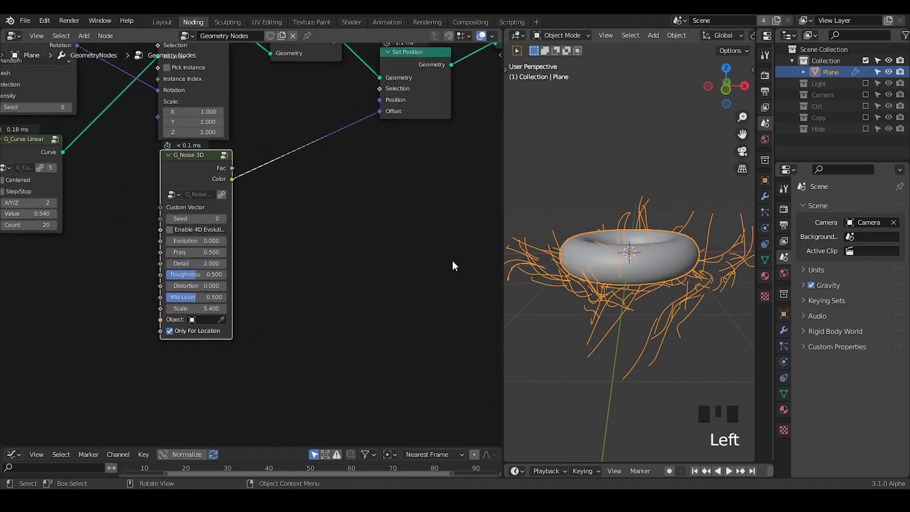
key("ctrl+a")
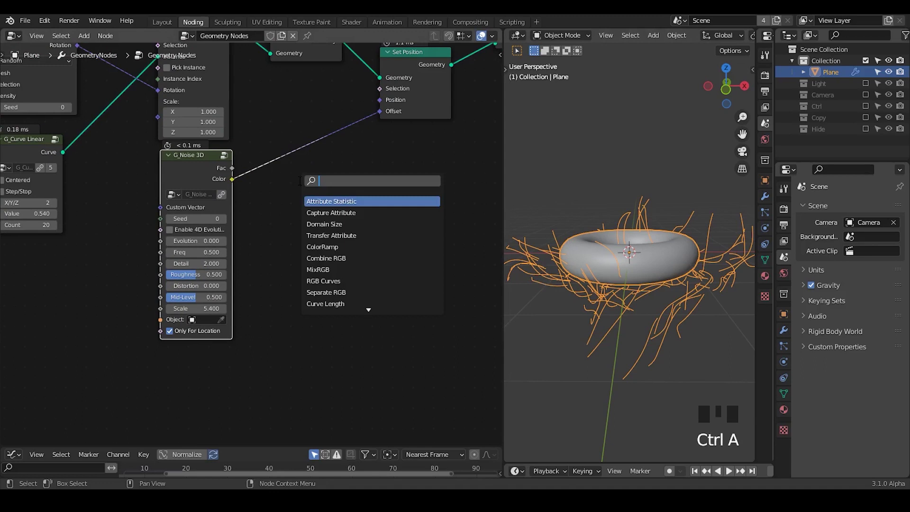
type("add vec")
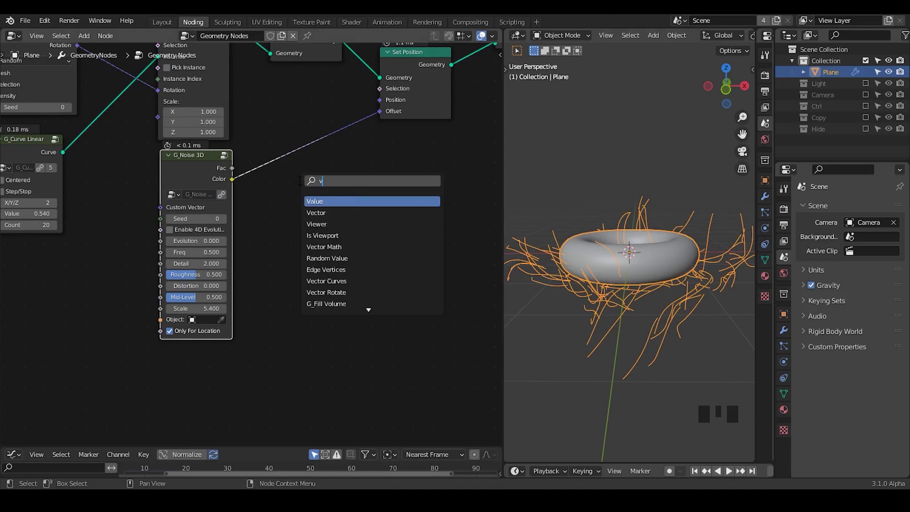
key("Return")
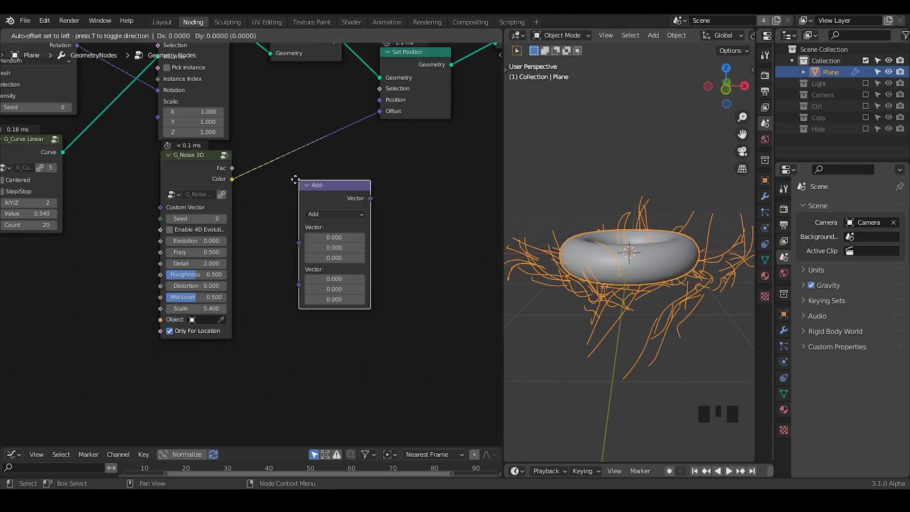
left_click(264, 130)
left_click(306, 166)
left_click(306, 329)
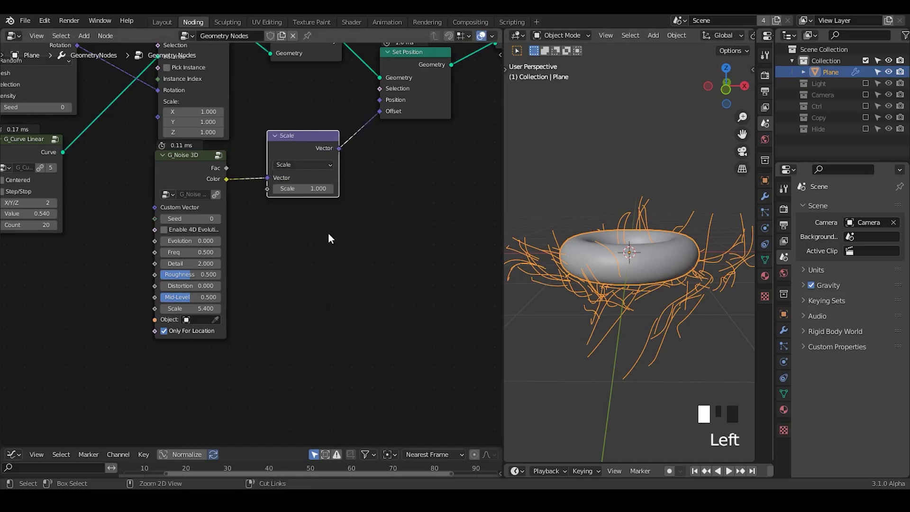
- Add a Spline Parameter node below the vector Scale node and connect its Factor to the Scale input
key("ctrl+a")
type("spline")
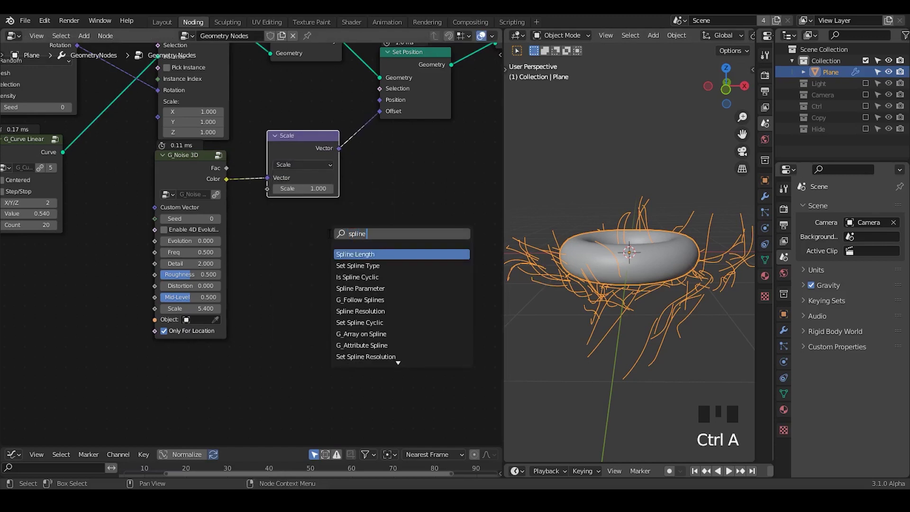
type(" par")
key("Return")
left_click(295, 260)
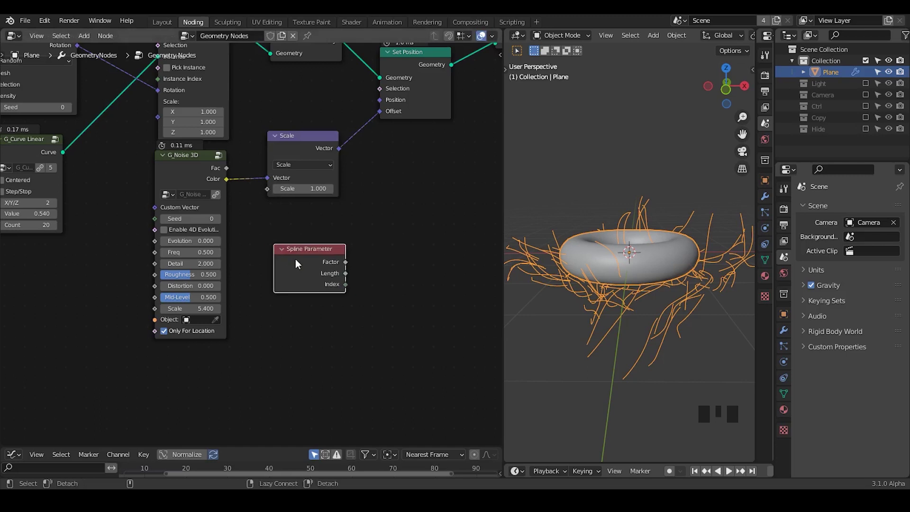
right_click_drag(295, 259, 312, 164, "alt")
left_click_drag(339, 268, 313, 281)
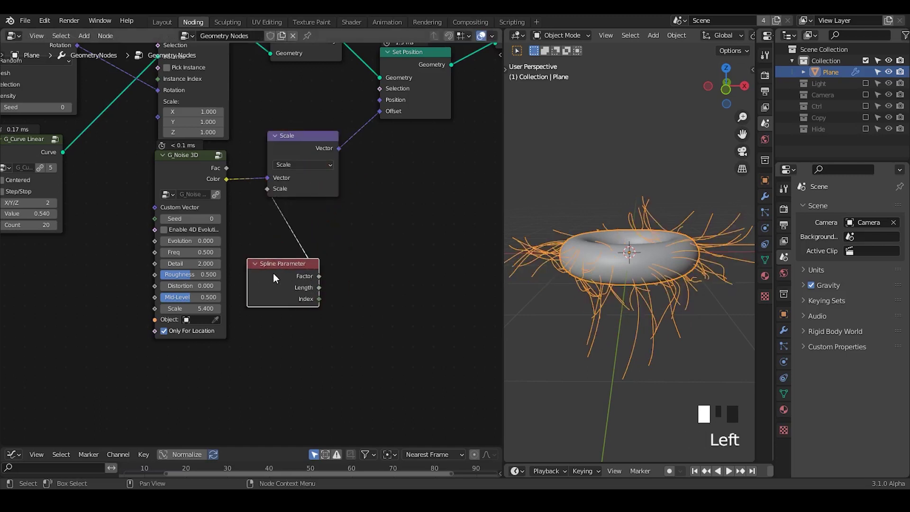
- Hide the unused outputs of the Spline Parameter node and move it slightly lower
key("ctrl+h")
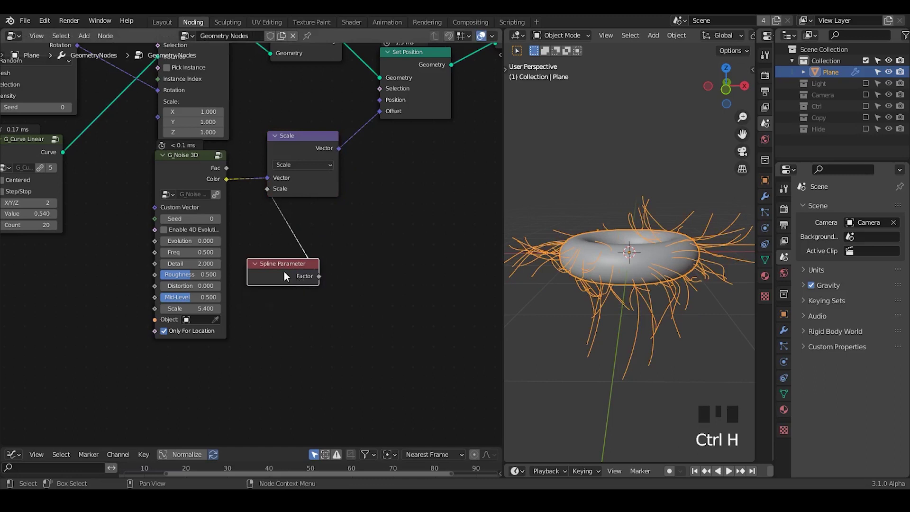
left_click_drag(283, 271, 281, 284)
middle_click_drag(552, 253, 556, 269)
key("d")
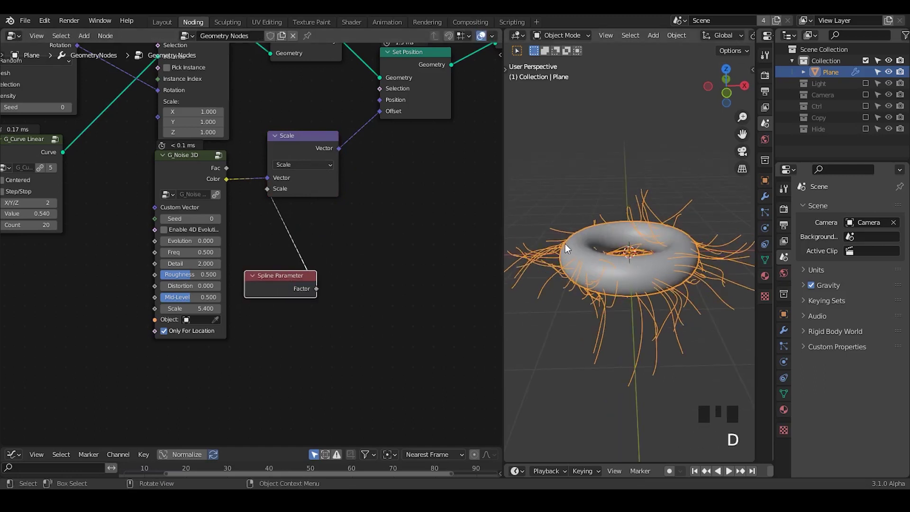
mouse_move(564, 244)
left_mouse_down()
mouse_move(568, 251)
mouse_move(573, 243)
left_mouse_up()
key("d")
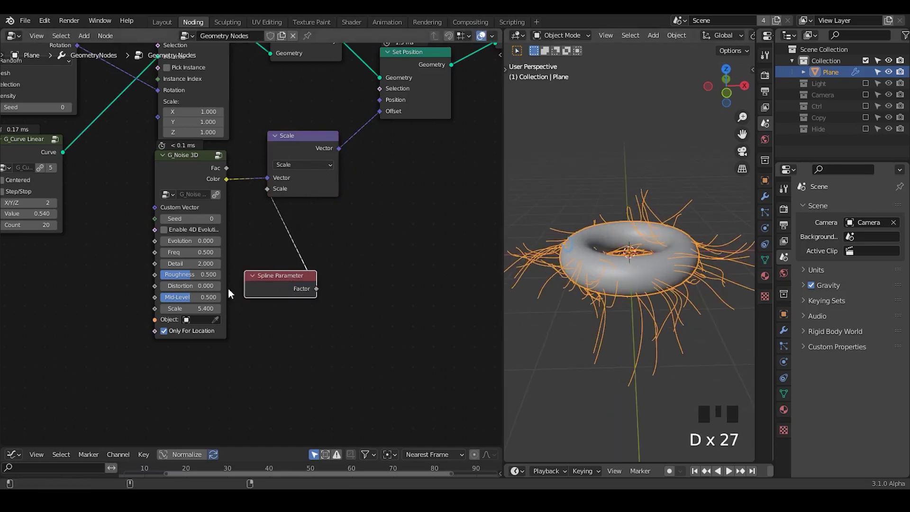
- Try G_Noise 3D Scale values of 1.900 and -1.200, and adjust the placement of the noise, Spline Parameter and vector Scale nodes
mouse_move(194, 308)
left_mouse_down()
mouse_move(156, 308)
mouse_move(183, 312)
left_mouse_up()
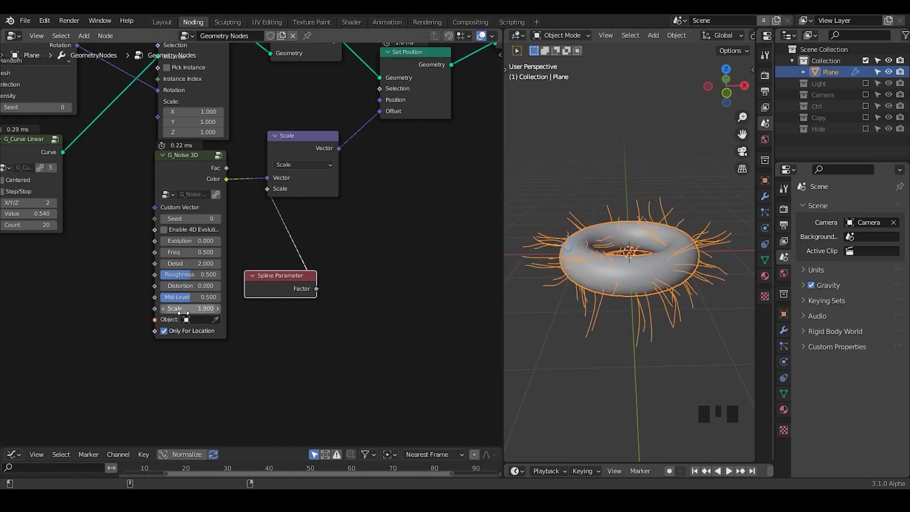
left_click_drag(181, 203, 169, 199)
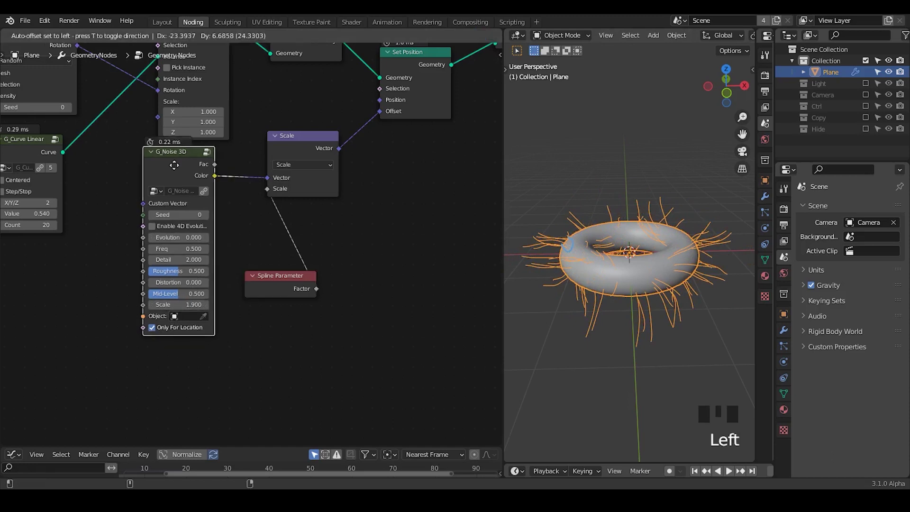
left_click_drag(268, 290, 255, 285)
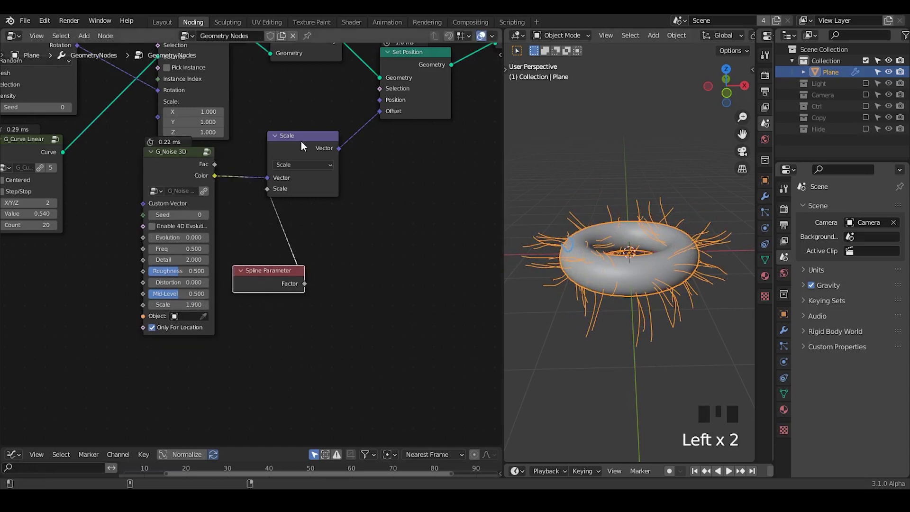
left_click_drag(301, 141, 307, 138)
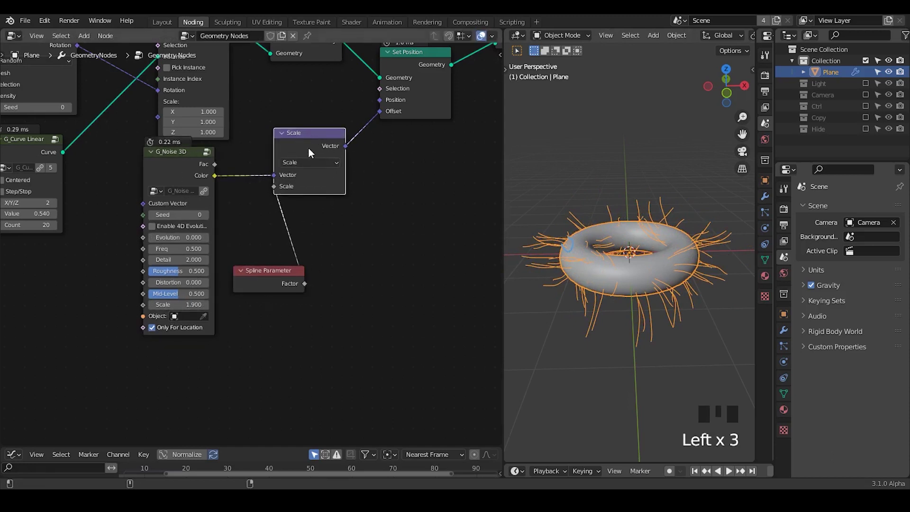
mouse_move(180, 304)
left_mouse_down()
mouse_move(124, 304)
mouse_move(192, 304)
left_mouse_up()
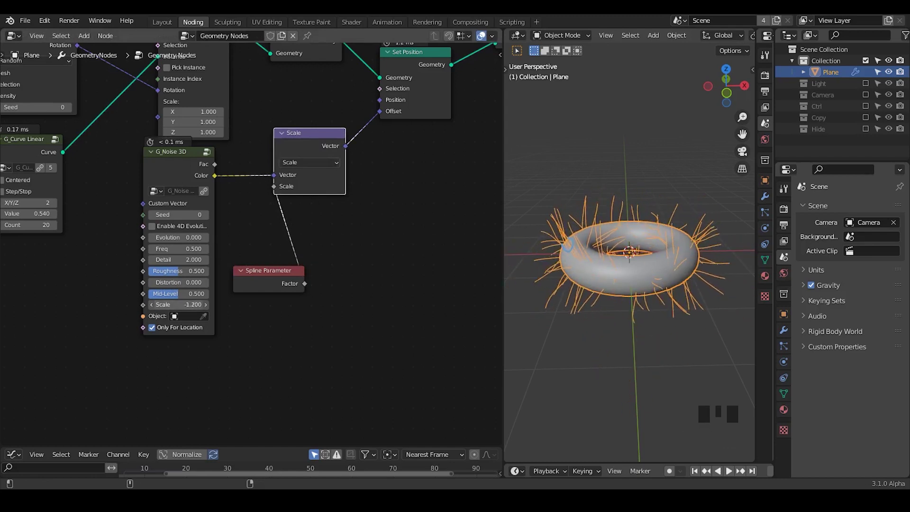
left_click_drag(178, 175, 178, 185)
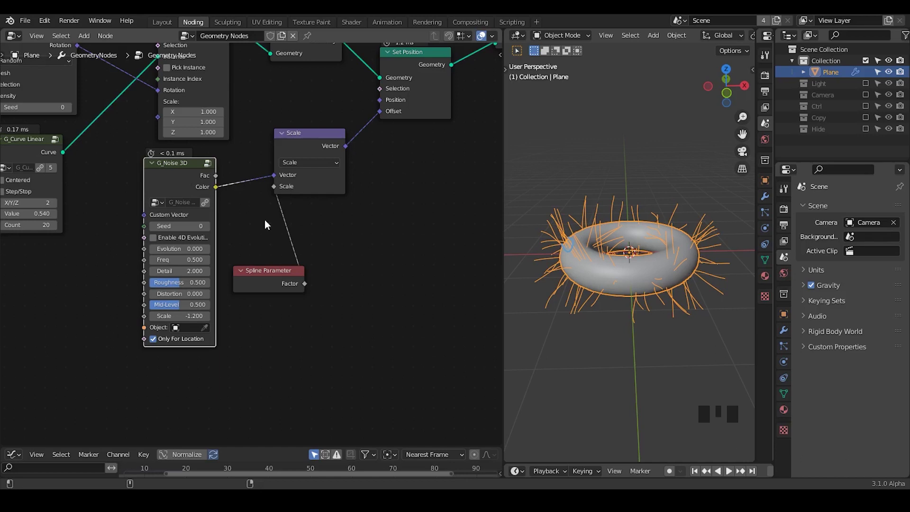
middle_click_drag(264, 220, 250, 236)
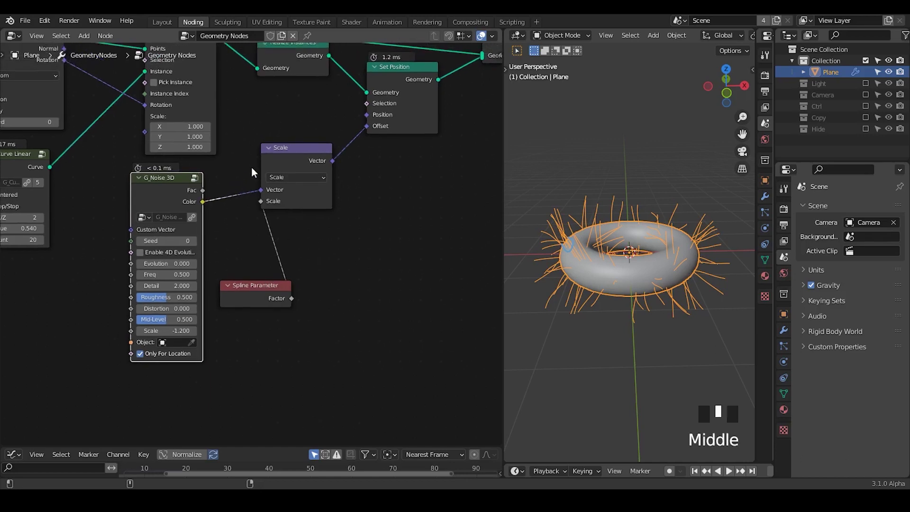
left_click(291, 161)
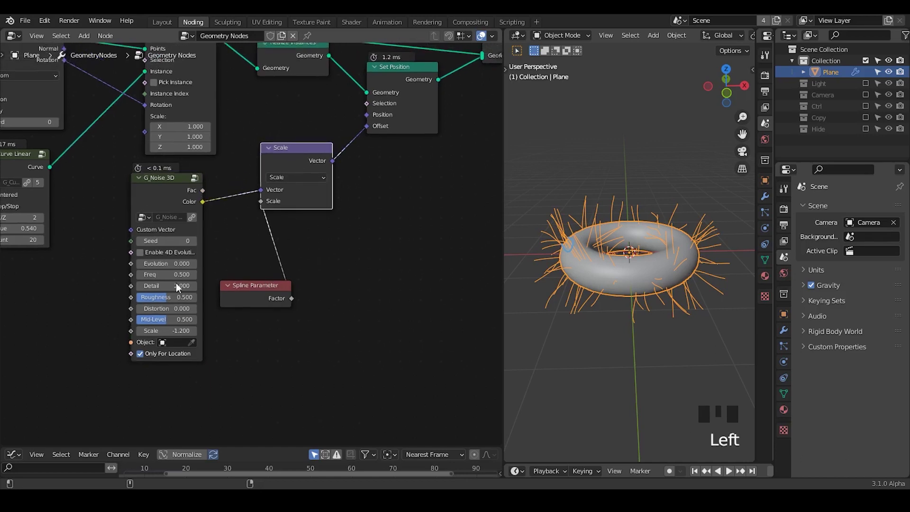
key("shift+d")
left_click(404, 274)
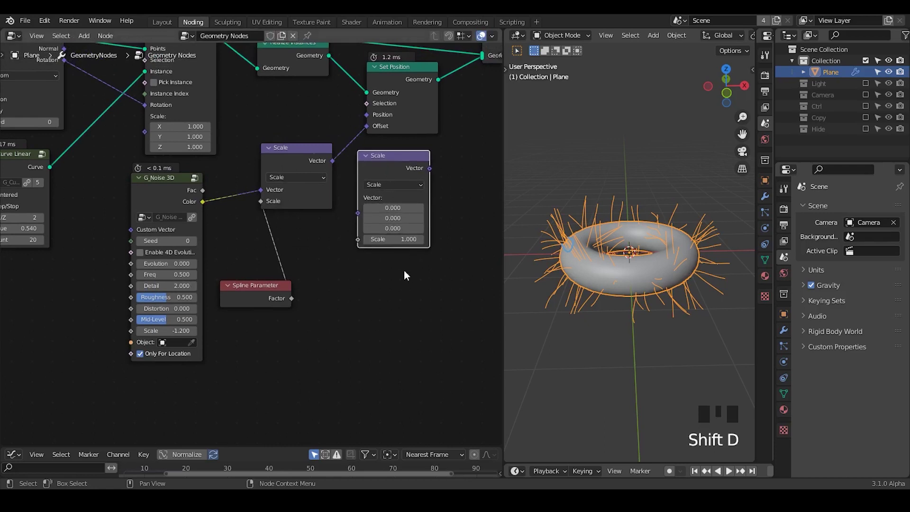
key("x")
- Set G_Noise 3D's Scale to 1.200 and Freq to 0.930, resetting the trial Evolution value to 0.000
middle_click_drag(250, 293, 270, 268)
left_click_drag(197, 304, 298, 304)
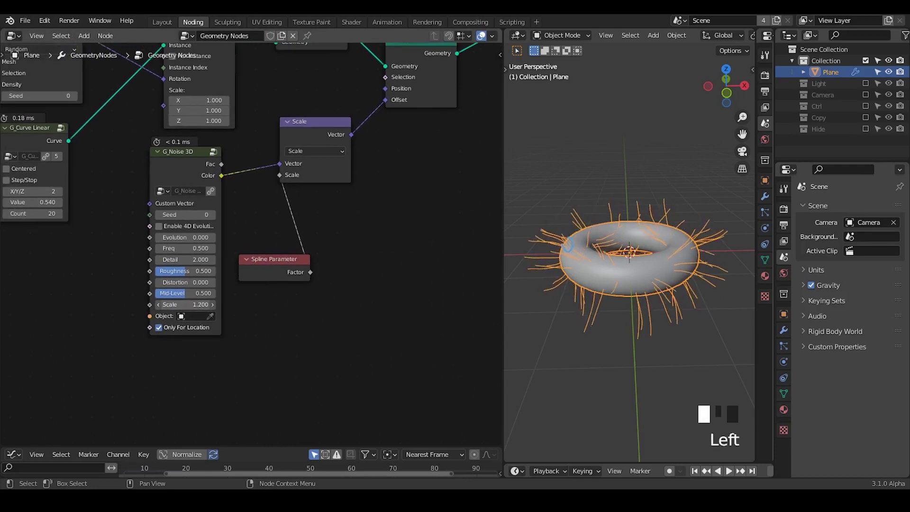
mouse_move(186, 248)
left_mouse_down()
mouse_move(244, 248)
mouse_move(186, 249)
mouse_move(180, 237)
mouse_move(210, 237)
left_mouse_up()
left_click(172, 227)
left_click(181, 226)
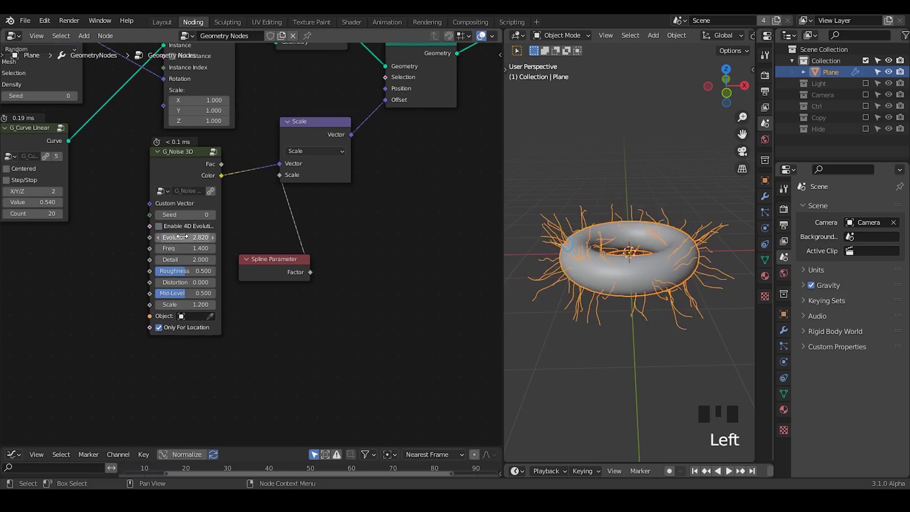
left_click(184, 237)
middle_click_drag(654, 284, 635, 313)
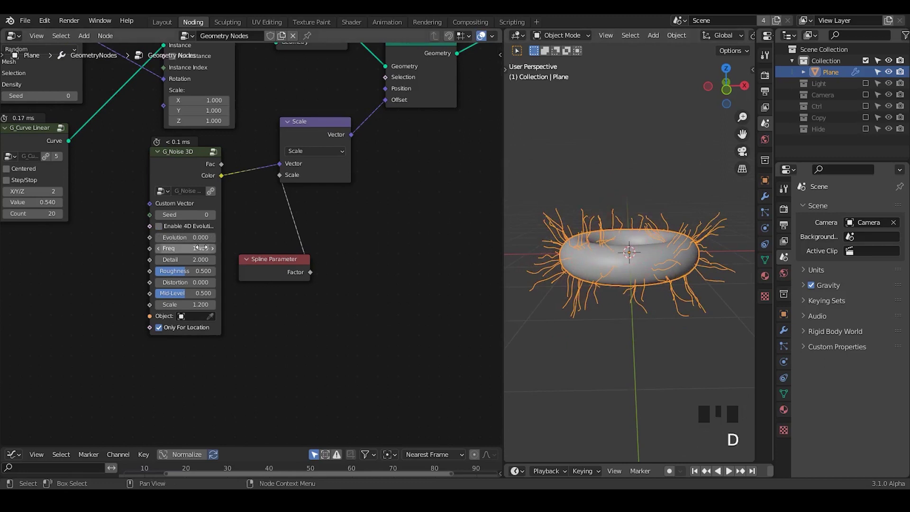
left_click_drag(192, 248, 169, 248, "shift")
- Move Join Geometry and Group Output together further away from Set Position to make room in the node tree
middle_click_drag(340, 217, 193, 312)
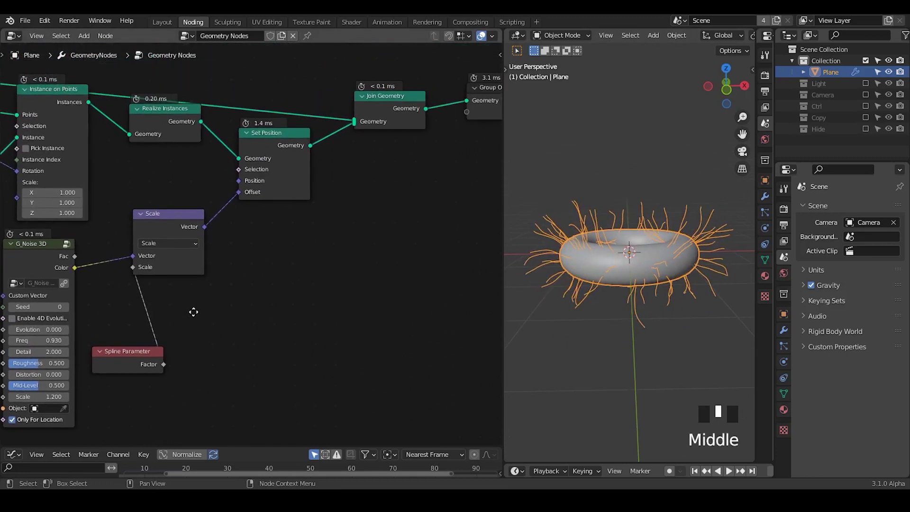
middle_click_drag(388, 172, 325, 197)
left_click_drag(442, 64, 302, 174)
key("g")
left_click(424, 129)
middle_click_drag(280, 232, 385, 192)
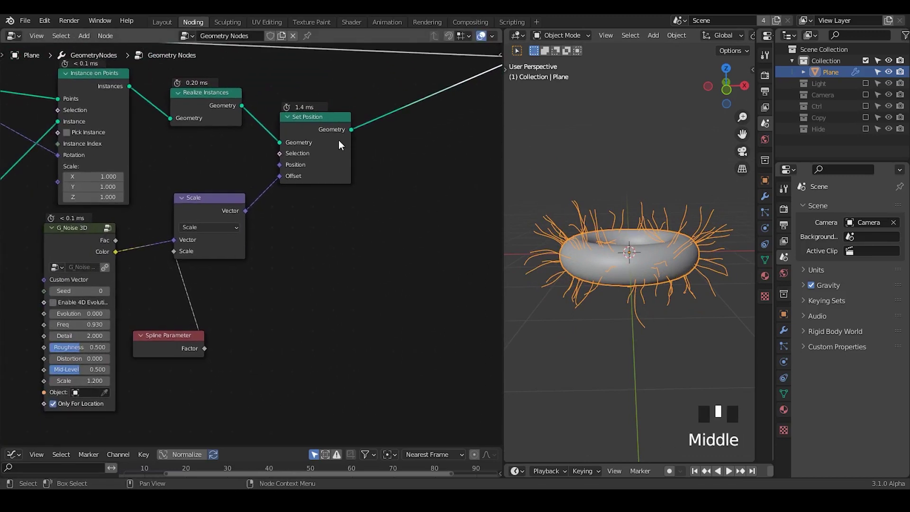
- Reposition the Set Position node slightly further from Realize Instances
left_click_drag(318, 125, 329, 119)
left_click_drag(320, 127, 424, 114)
middle_click_drag(607, 271, 568, 166)
key("d")
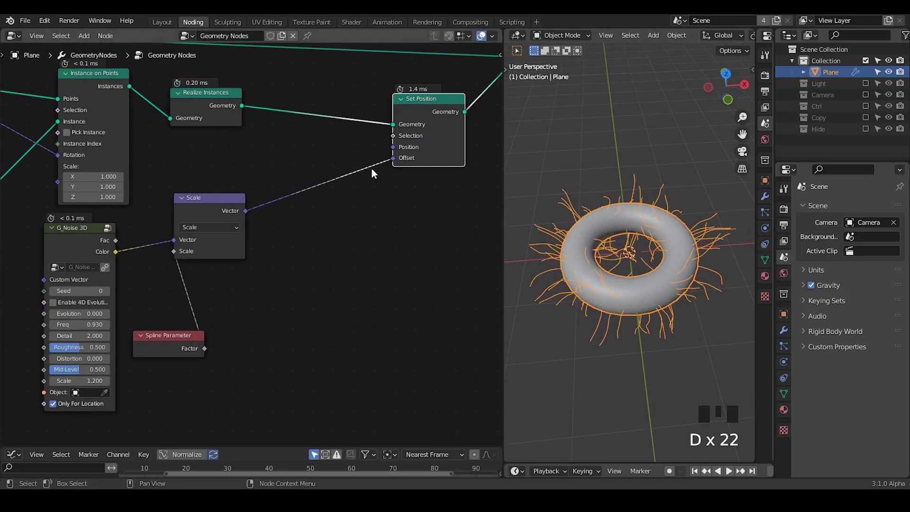
left_click_drag(421, 109, 339, 98)
key("shift+d")
left_click(451, 118)
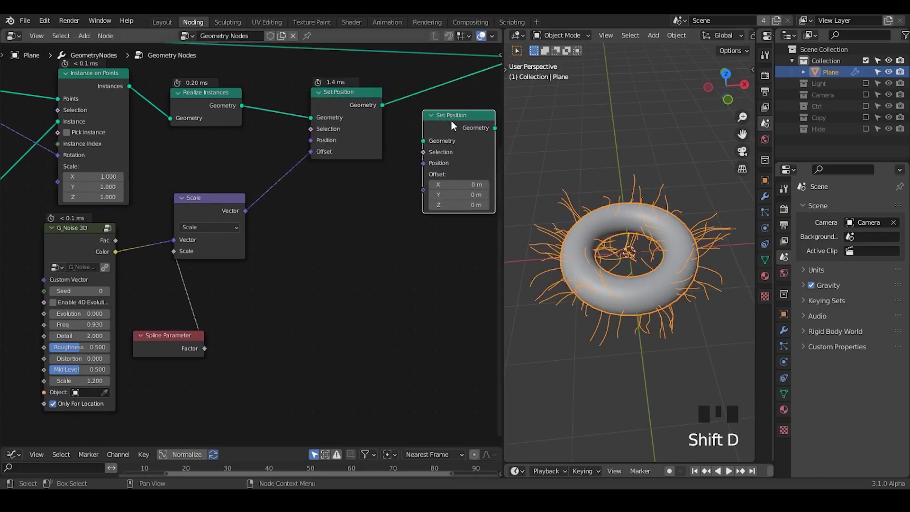
key("x")
- Add a Vector Rotate node and connect its Vector output to Set Position's Position input
left_click_drag(307, 143, 264, 147)
type("vector")
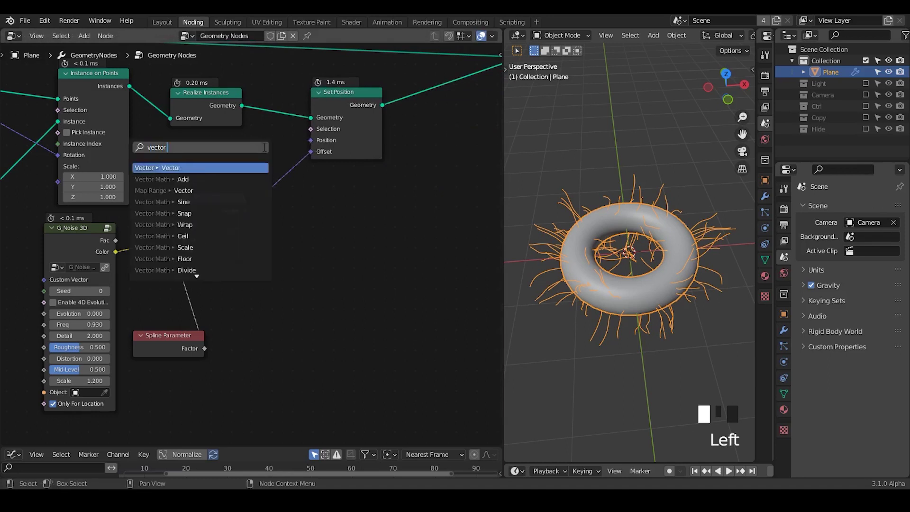
type(" rot")
key("Return")
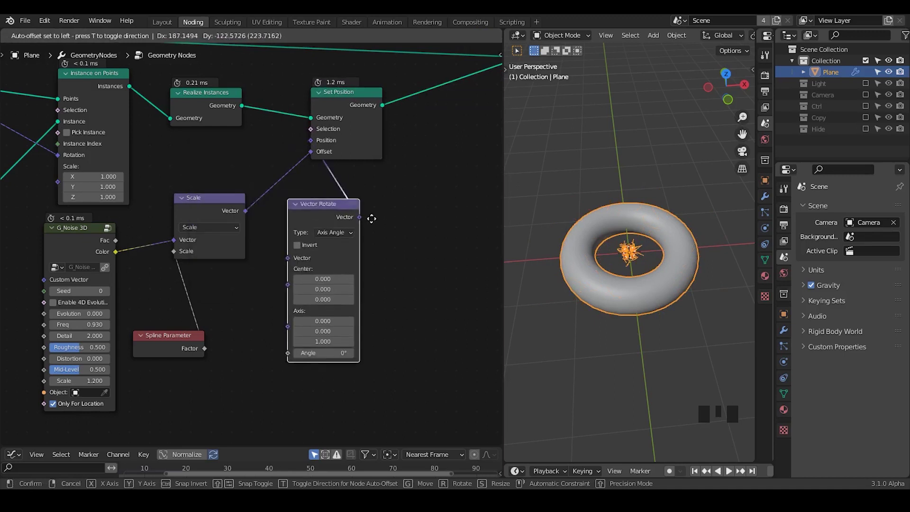
left_click(411, 222)
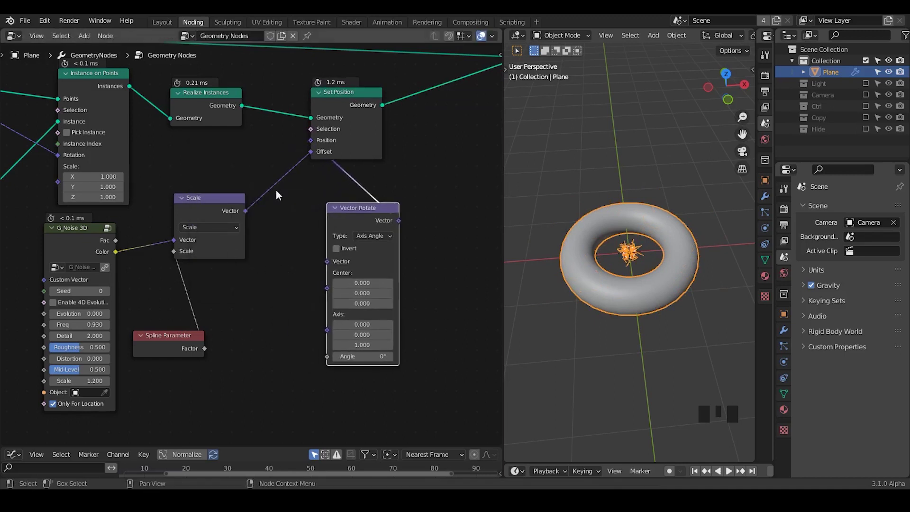
- Move the G_Noise 3D, Scale and Spline Parameter nodes lower and place Vector Rotate in the freed space before Set Position
left_click_drag(270, 221, 41, 364)
key("g")
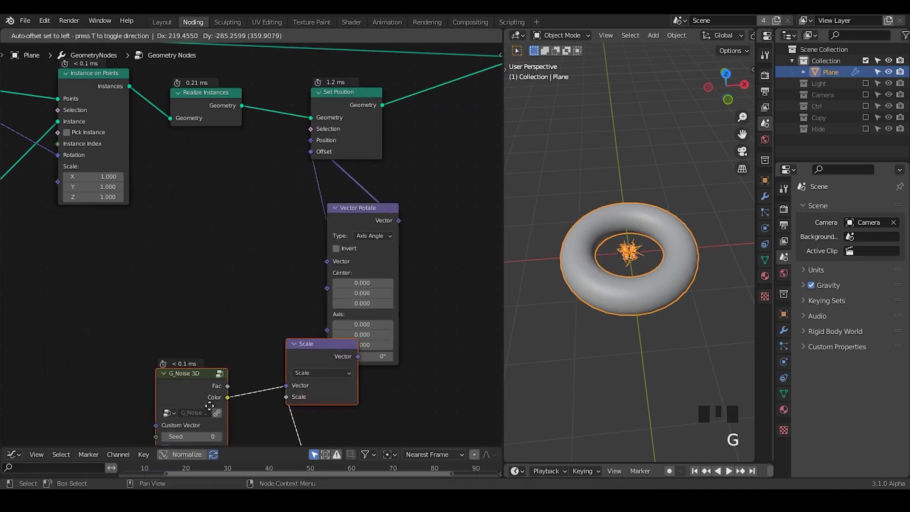
left_click(335, 247)
- Add a Position node feeding Vector Rotate's Vector input and place it beside Instance on Points
left_click_drag(335, 247, 99, 253)
type("pos")
key("Return")
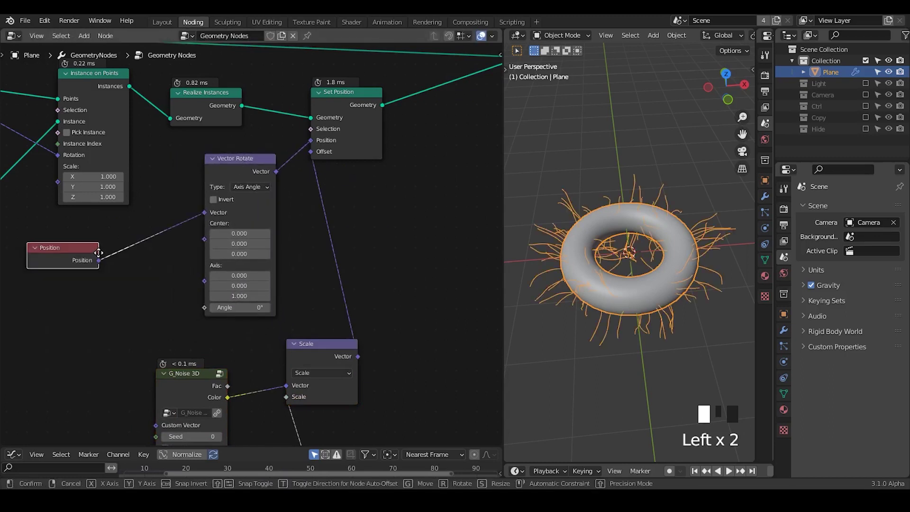
left_click(102, 223)
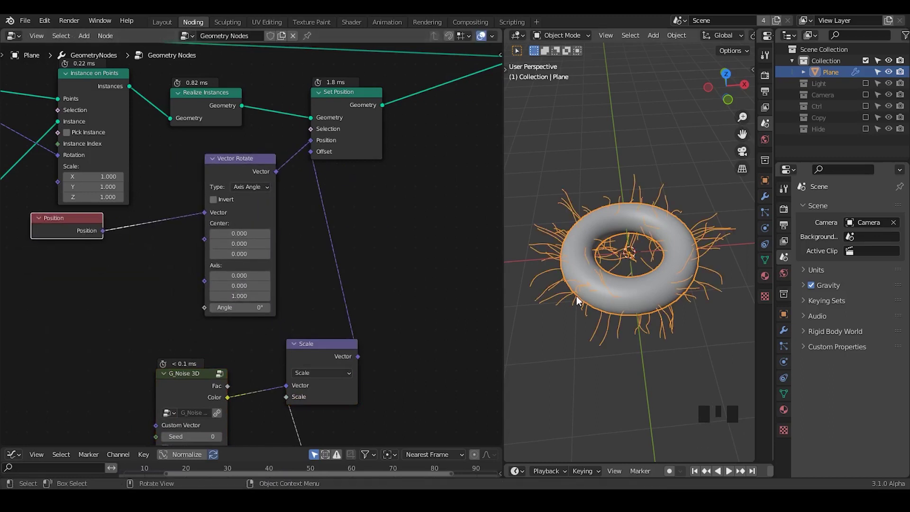
- Set Vector Rotate's type to Euler and its X rotation to 44.3°
middle_click_drag(576, 296, 578, 284)
middle_click_drag(190, 259, 280, 226)
left_click(343, 153)
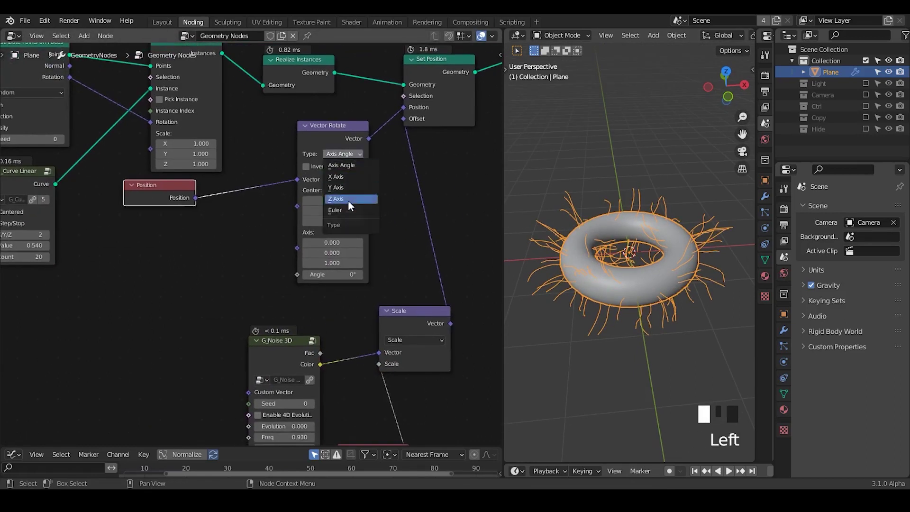
left_click(348, 210)
mouse_move(345, 242)
left_mouse_down()
mouse_move(388, 242)
mouse_move(333, 242)
mouse_move(361, 242)
left_mouse_up()
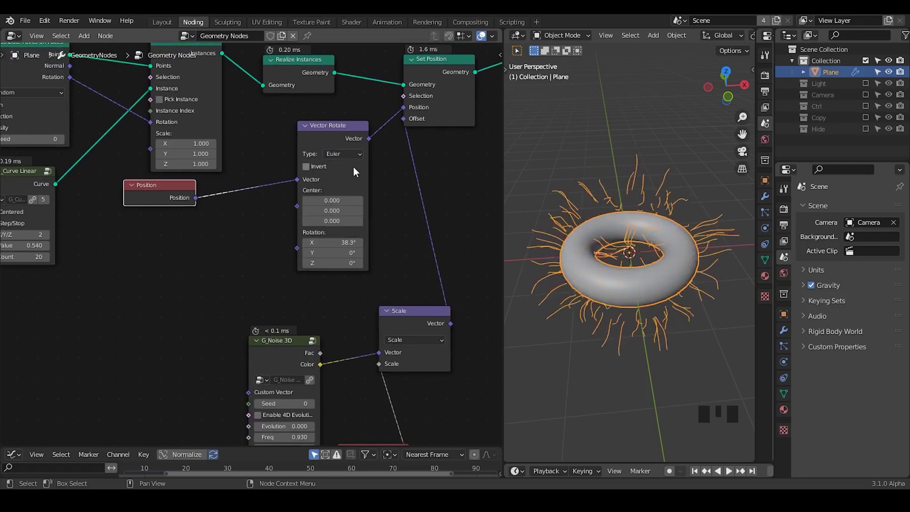
left_click(331, 242)
mouse_move(332, 242)
left_mouse_down()
mouse_move(308, 242)
mouse_move(340, 243)
left_mouse_up()
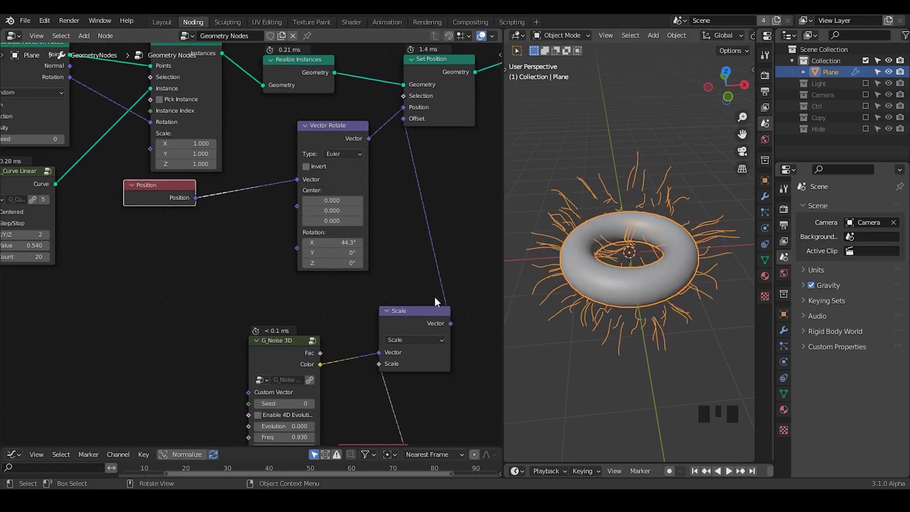
- Spread out Set Position, Vector Rotate, Position and Realize Instances to open a gap after Instance on Points
key("shift+ctrl+alt+q")
middle_click_drag(443, 279, 291, 341)
left_click_drag(278, 124, 378, 120)
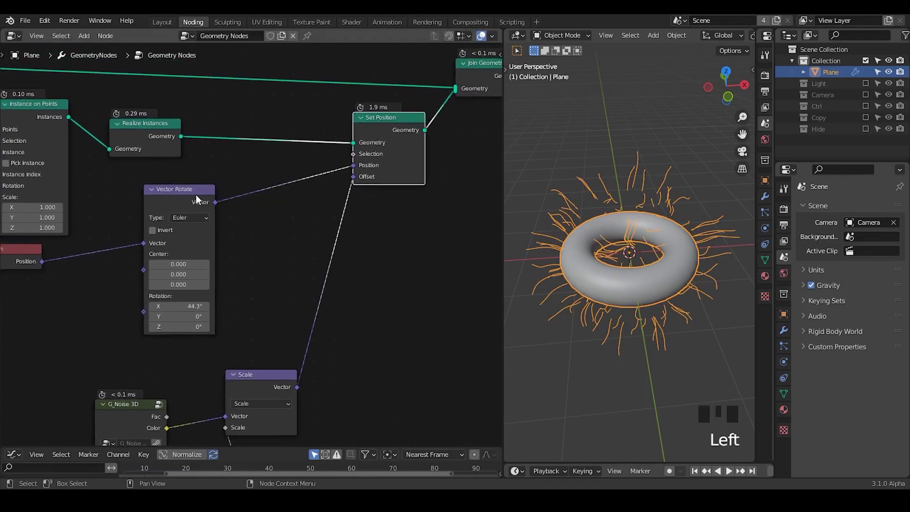
left_click_drag(187, 195, 261, 196)
middle_click_drag(132, 278, 277, 246)
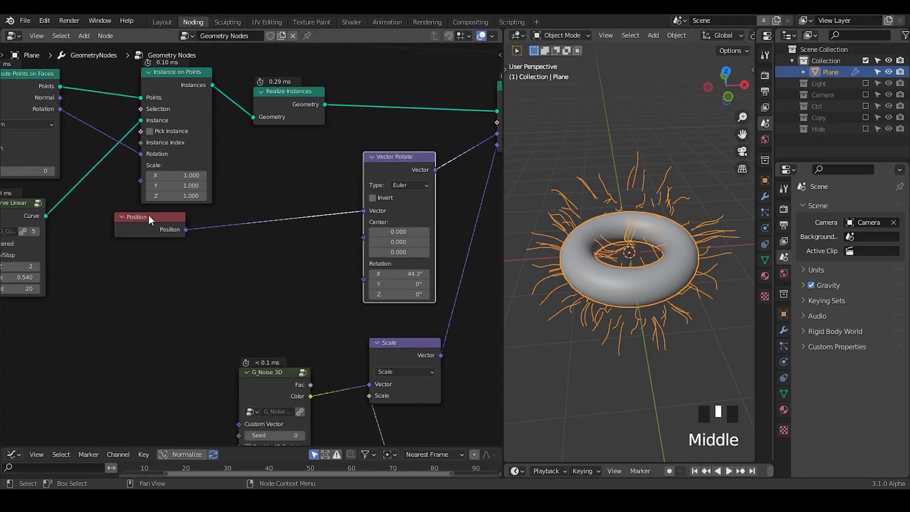
left_click_drag(148, 215, 294, 203)
left_click_drag(272, 115, 386, 106)
- Add a Capture Attribute node with Instance domain and Vector type, inserted between Instance on Points and Realize Instances
key("ctrl+a")
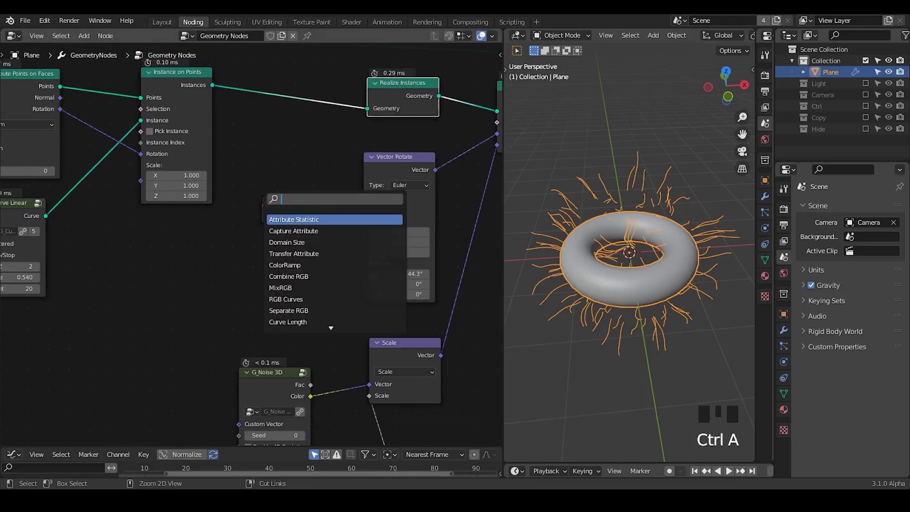
type("captu")
key("Return")
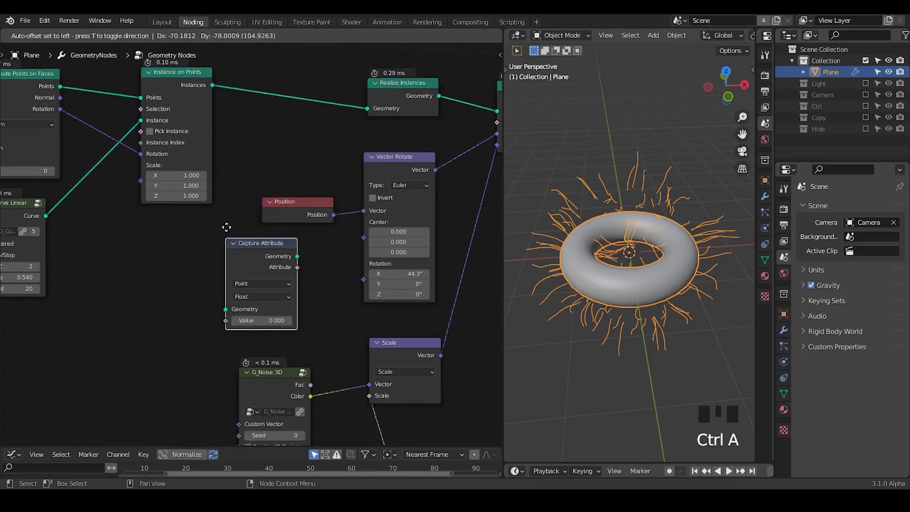
left_click(229, 210)
left_click(268, 266)
left_click(271, 333)
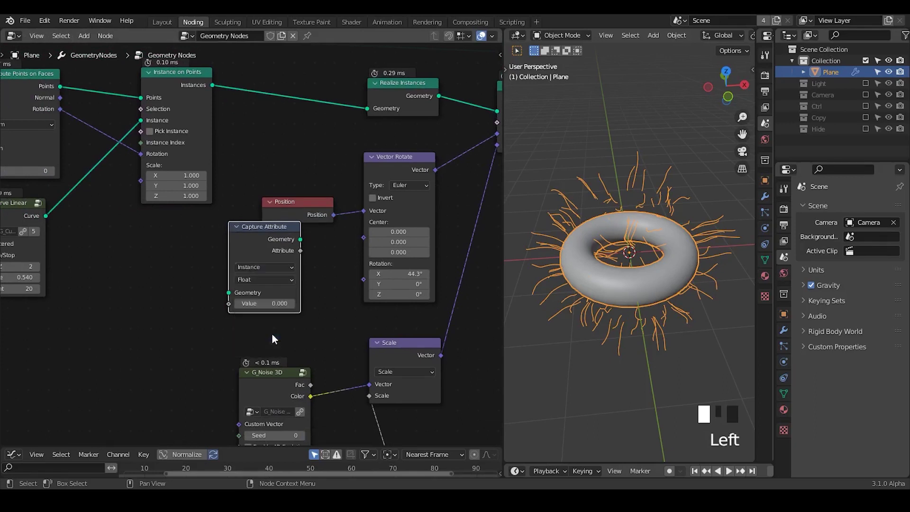
left_click(243, 280)
left_click(247, 317)
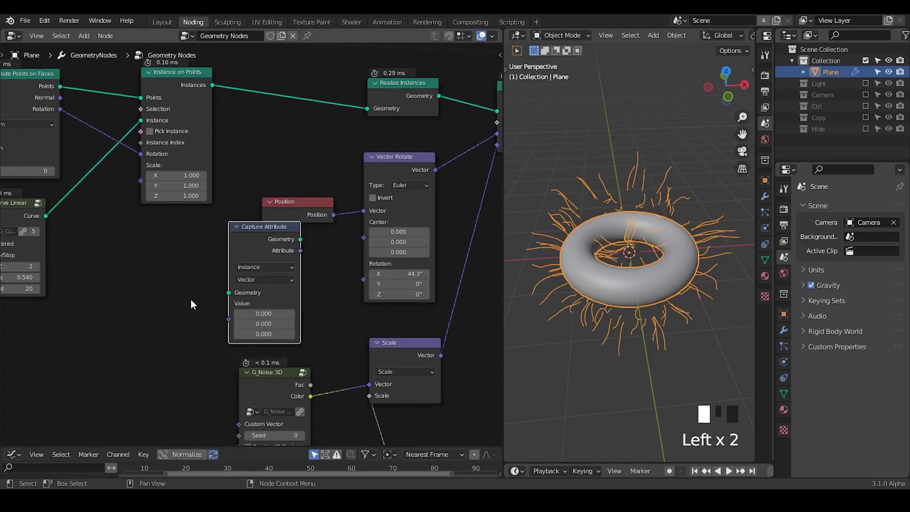
key("ctrl+a")
left_click_drag(236, 256, 263, 97)
key("ctrl+a")
type("position")
key("Return")
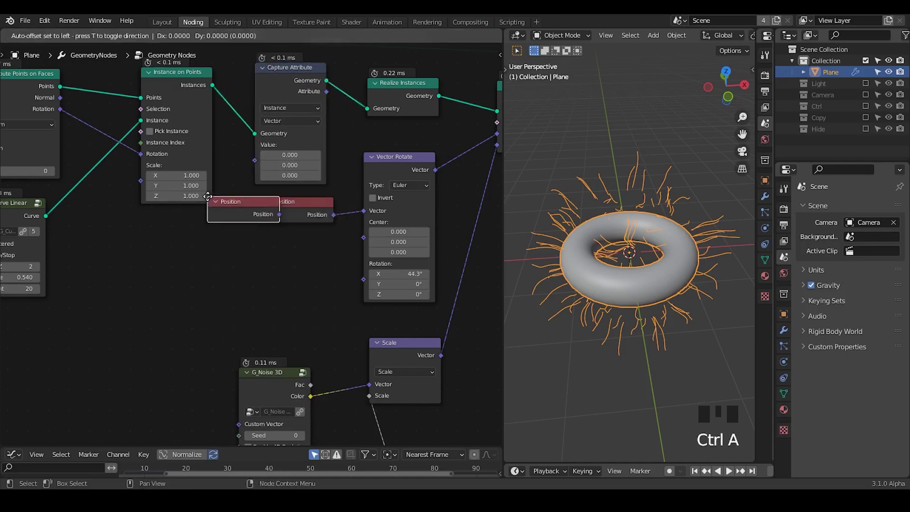
left_click(152, 231)
key("x")
- Move the Position node below Instance on Points, link it to Capture Attribute's Value, and reposition Capture Attribute
left_click_drag(269, 211, 156, 228)
right_click_drag(206, 224, 308, 175, "alt")
middle_click_drag(281, 191, 225, 197)
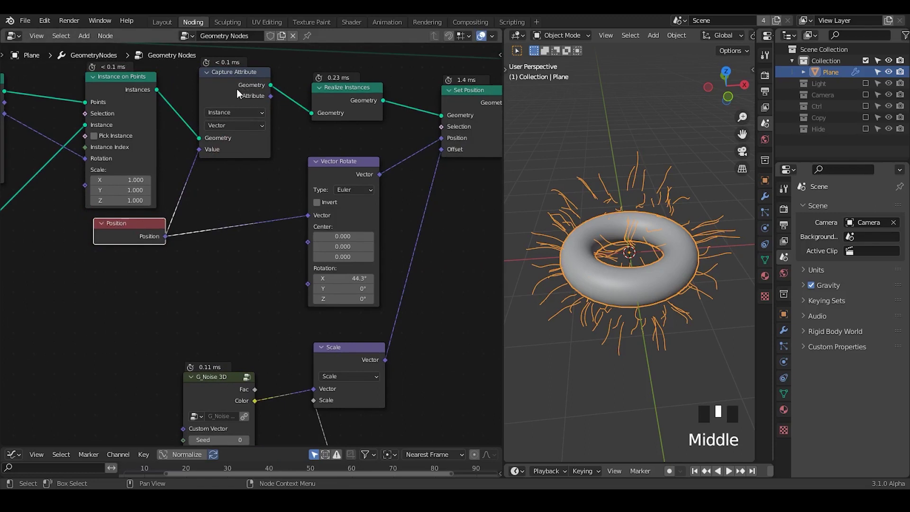
left_click_drag(237, 89, 223, 105)
key("ctrl+a")
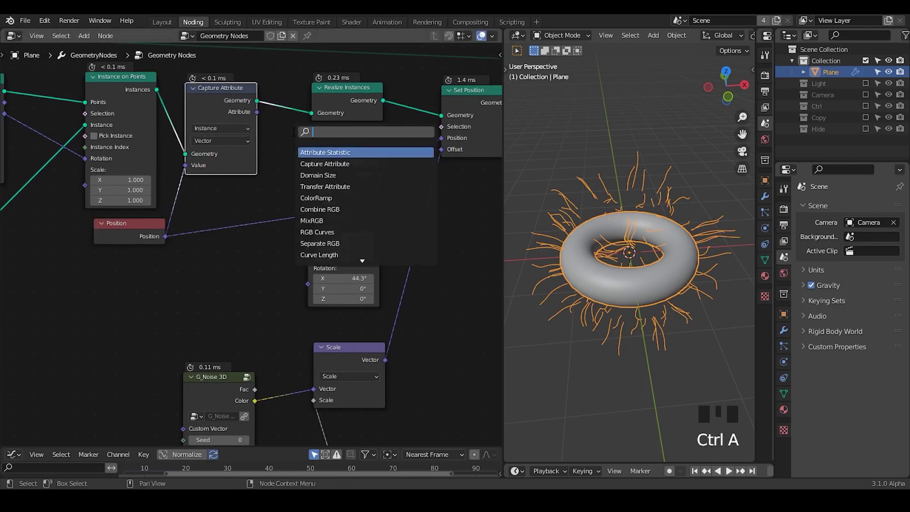
type("attribute")
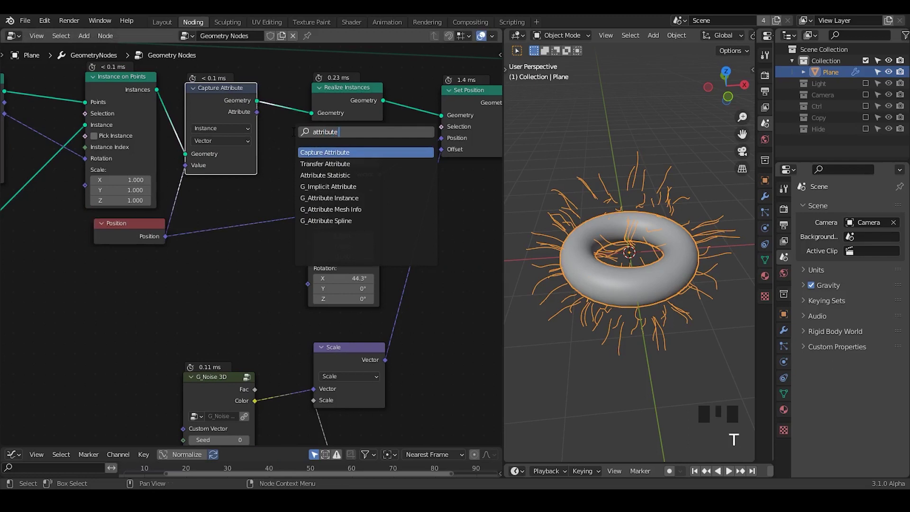
type(" instance")
key("Return")
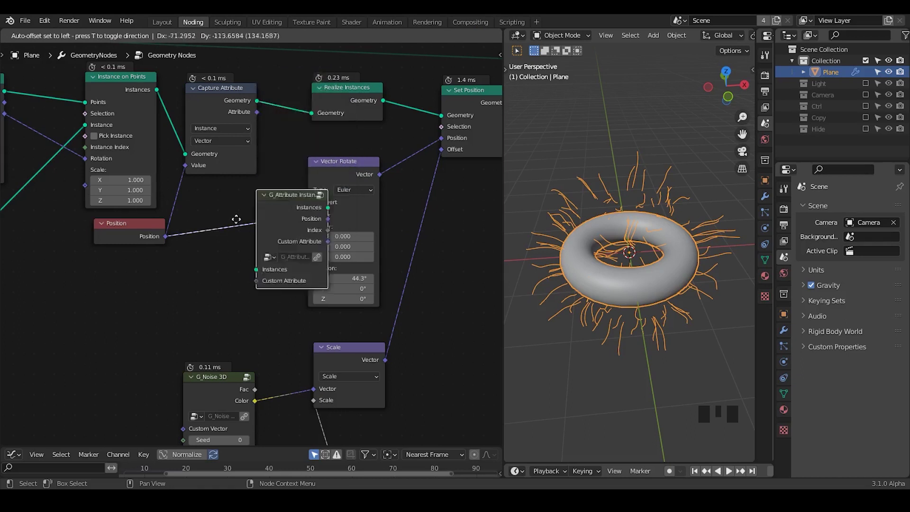
left_click(223, 248)
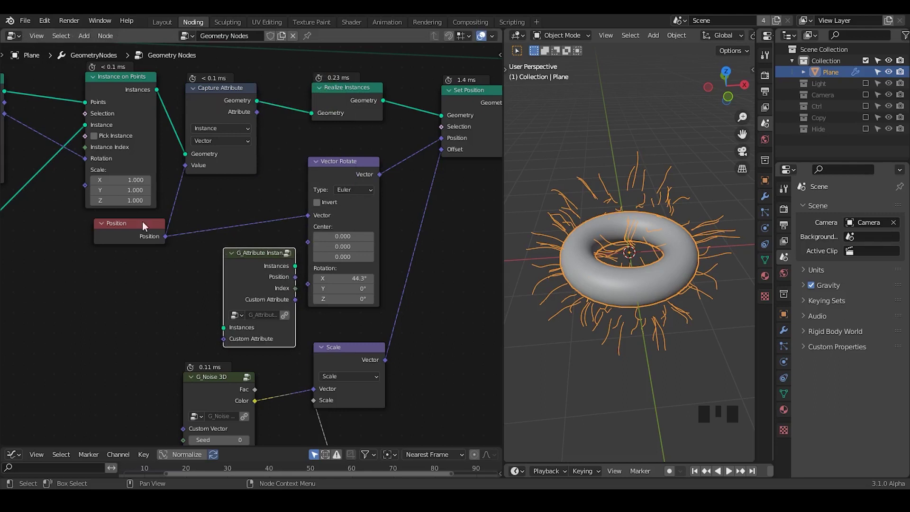
key("x")
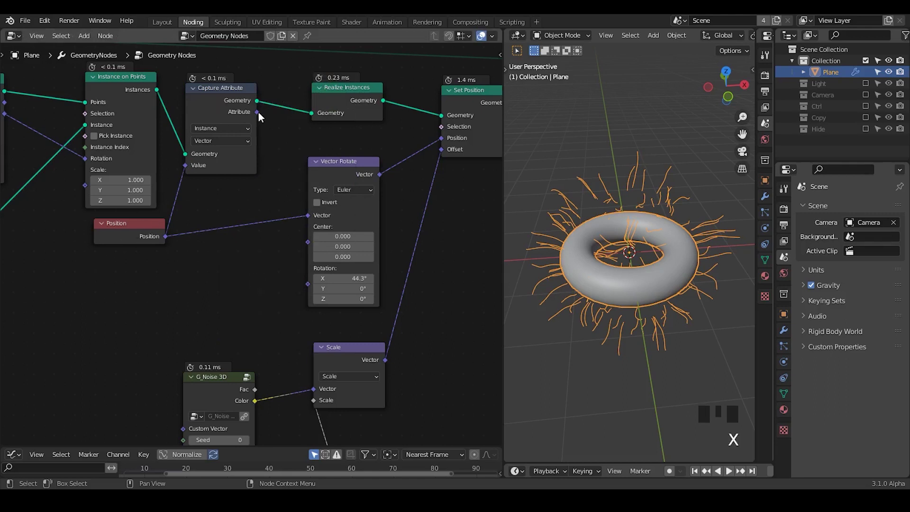
- Feed Capture Attribute's Attribute output into Vector Rotate's Center and tidy the surrounding nodes
left_click_drag(256, 111, 308, 242)
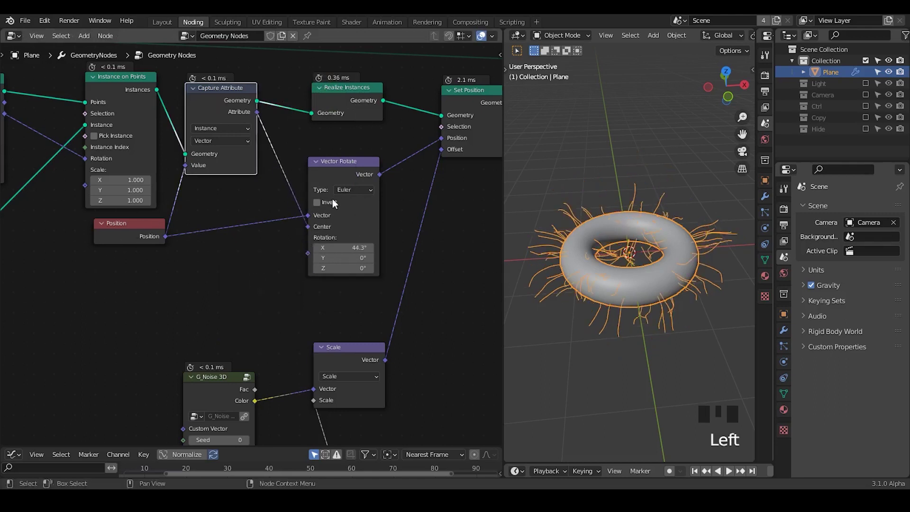
left_click_drag(333, 203, 348, 194)
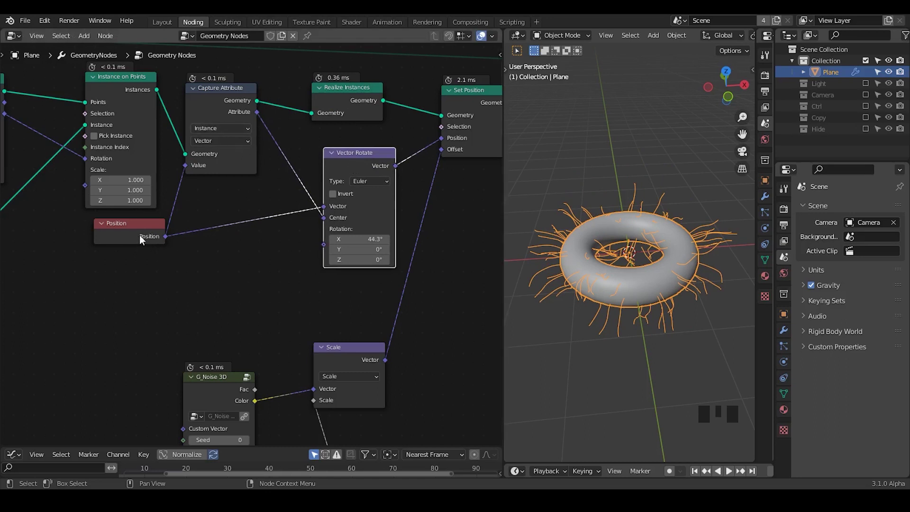
left_click(104, 83)
left_click_drag(116, 88, 118, 76)
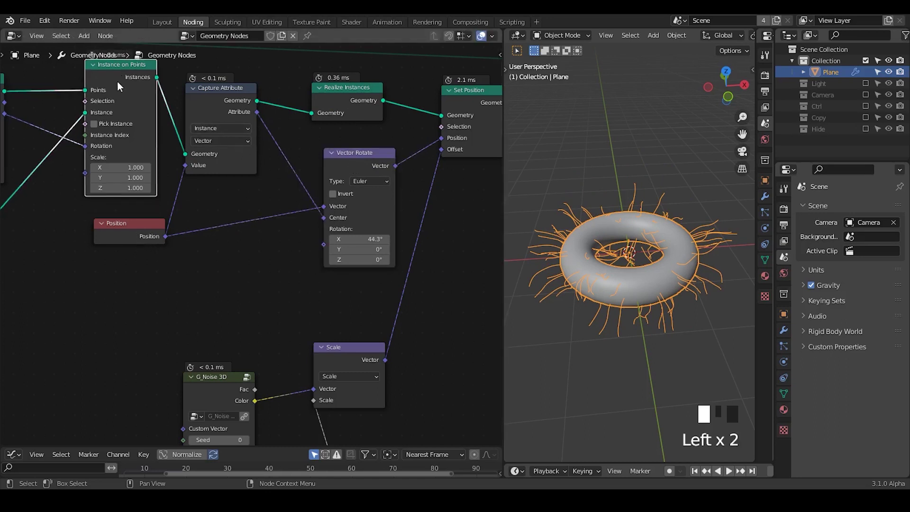
left_click(137, 219)
left_click_drag(137, 219, 131, 203)
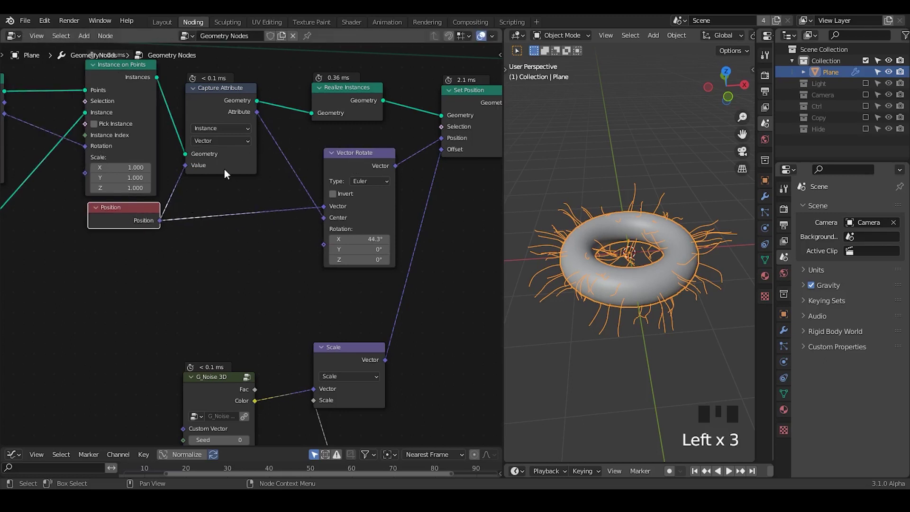
middle_click_drag(621, 297, 622, 267)
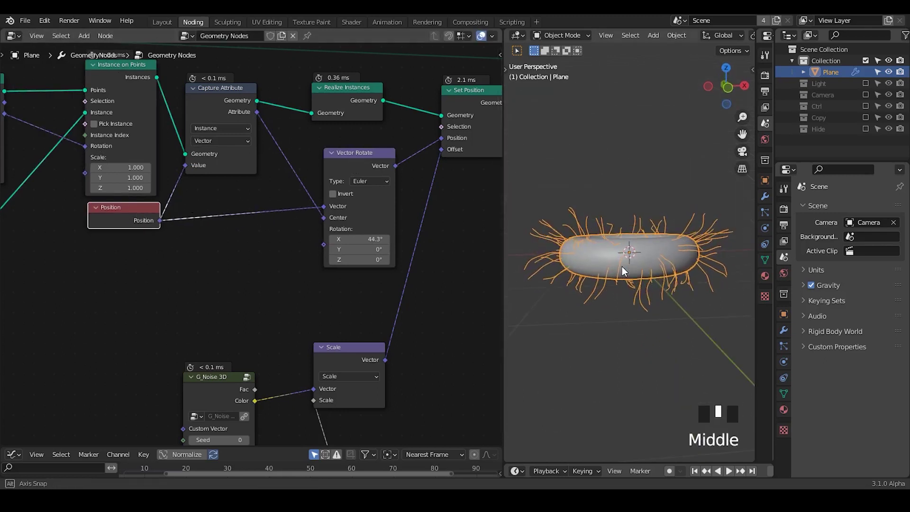
left_click_drag(221, 108, 229, 107)
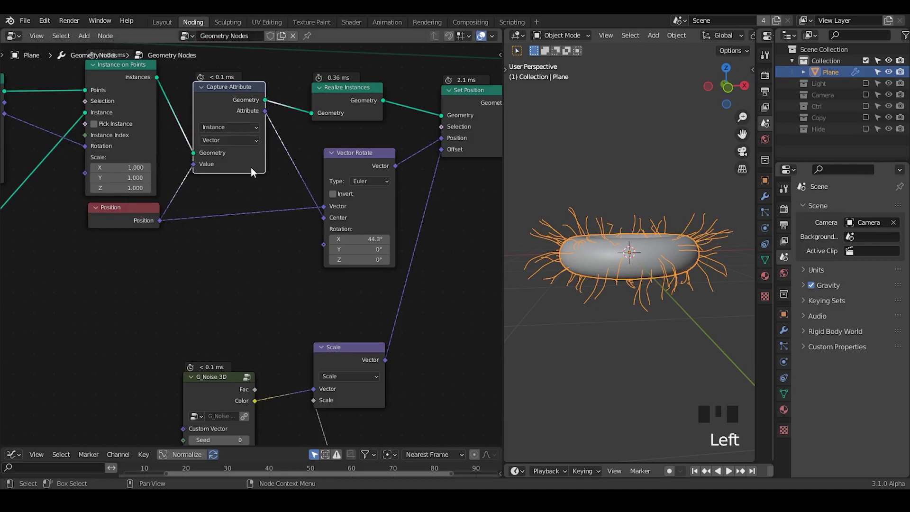
left_click_drag(237, 109, 236, 110)
- Try different X rotations on Vector Rotate, ending at -10.7°, while viewing the curves around the torus
middle_click_drag(616, 277, 611, 263)
mouse_move(357, 239)
left_mouse_down()
mouse_move(327, 239)
mouse_move(360, 239)
left_mouse_up()
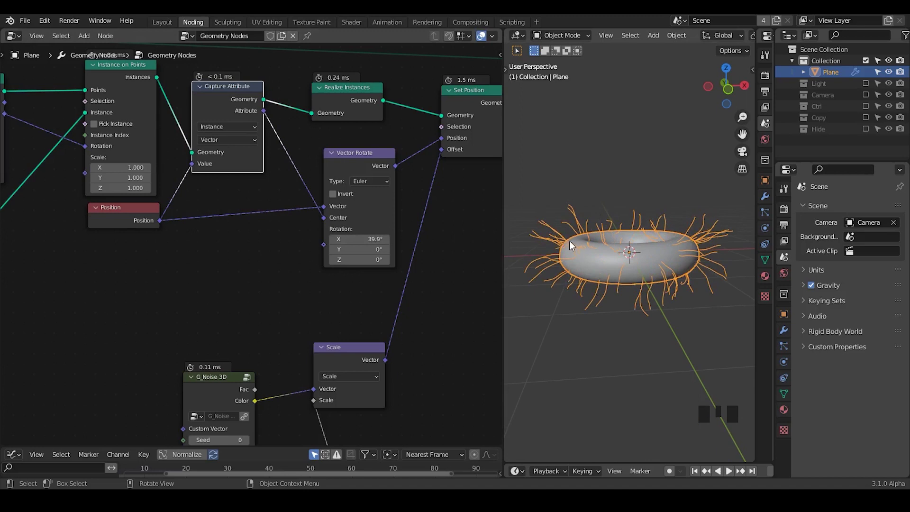
left_click_drag(360, 239, 331, 238)
middle_click_drag(528, 237, 631, 249)
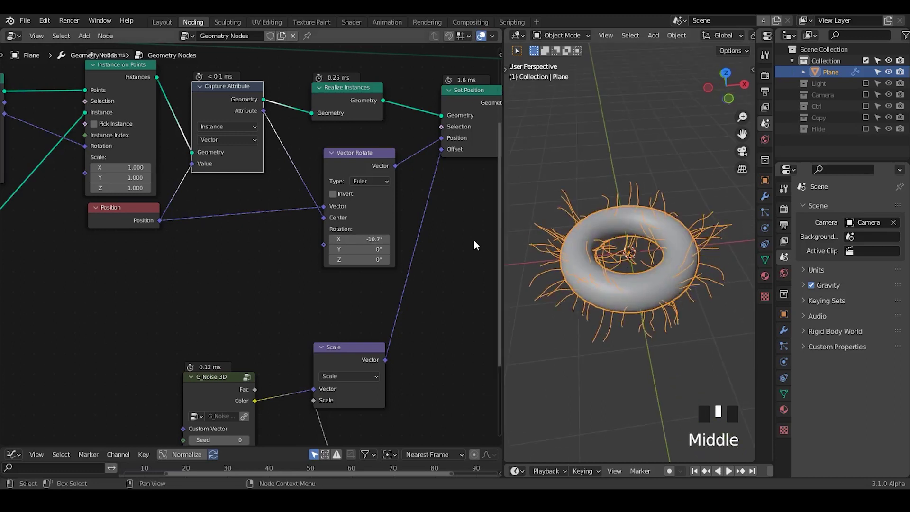
- Reset Vector Rotate's X rotation to 0° and switch its type to Axis Angle
left_click(364, 239)
type("0")
key("Return")
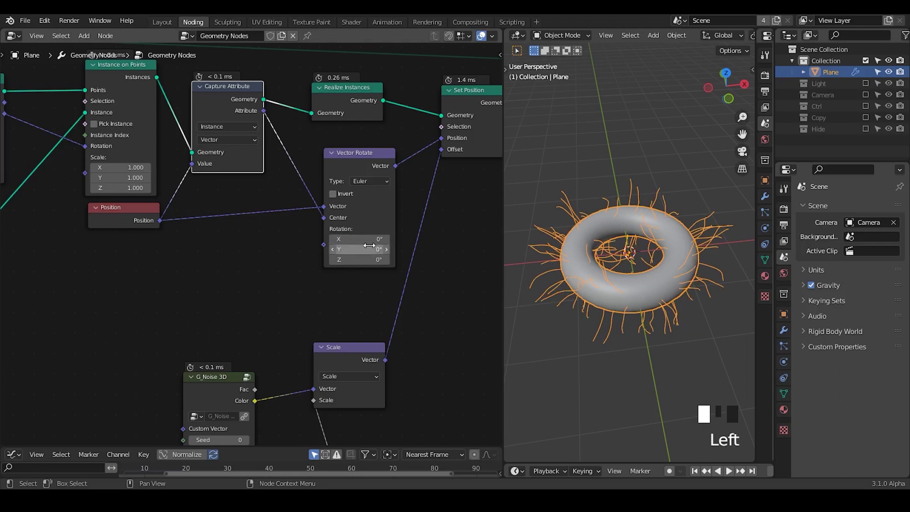
left_click(365, 183)
left_click(369, 197)
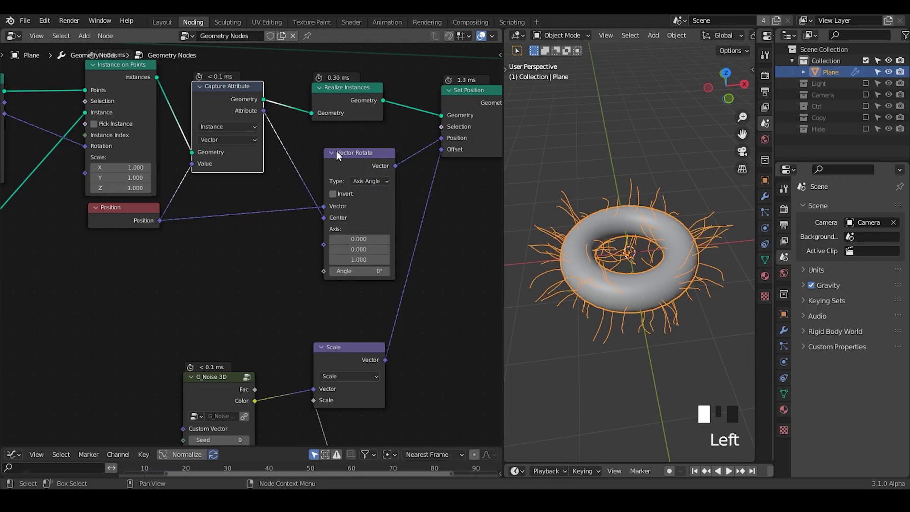
- Set Vector Rotate's angle to 80.6° around the Z axis
left_click_drag(349, 160, 348, 162)
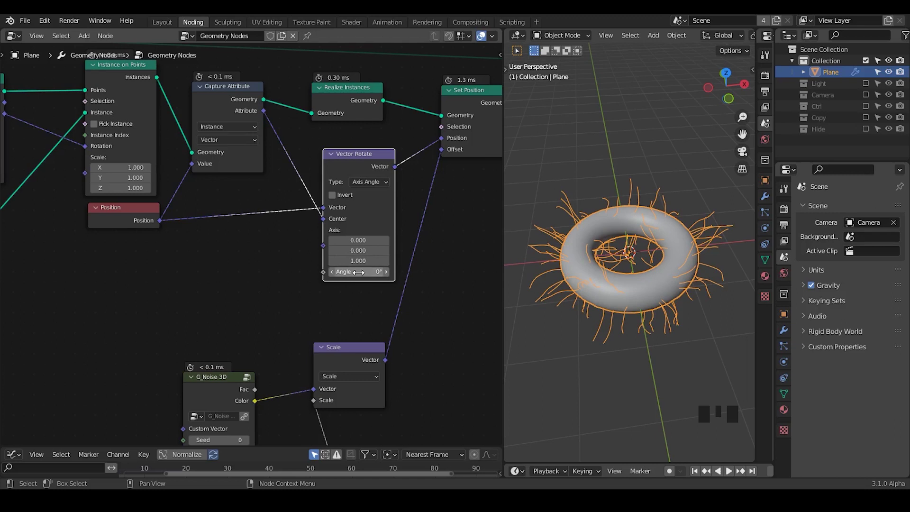
left_click_drag(361, 271, 399, 272)
middle_click_drag(644, 240, 636, 194)
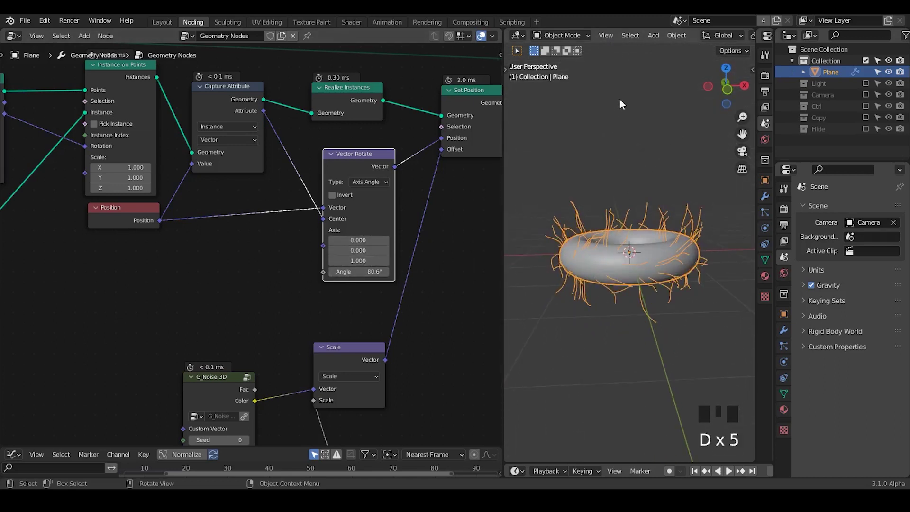
- Annotate the viewport with a vertical line through the torus centre and curved rotation strokes around it
left_click_drag(621, 98, 637, 384)
key("d")
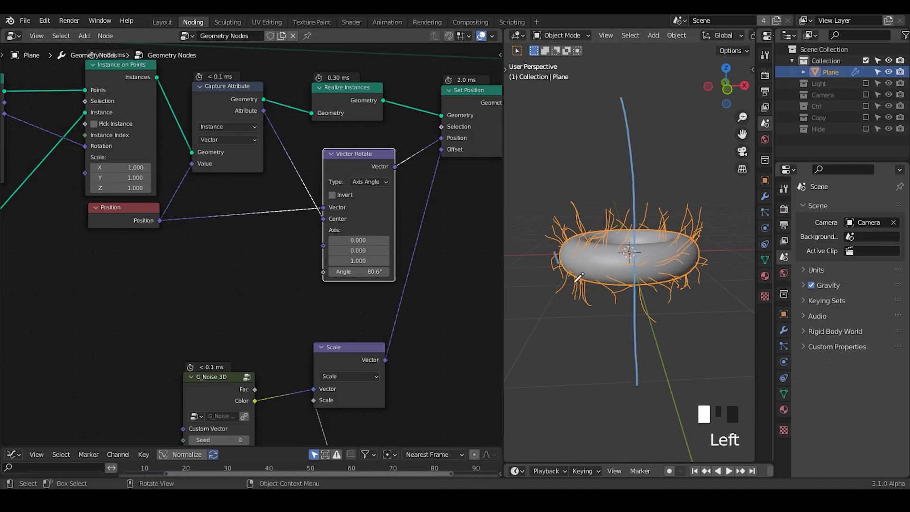
mouse_move(556, 251)
left_mouse_down()
mouse_move(621, 290)
mouse_move(588, 316)
left_mouse_up()
key("d")
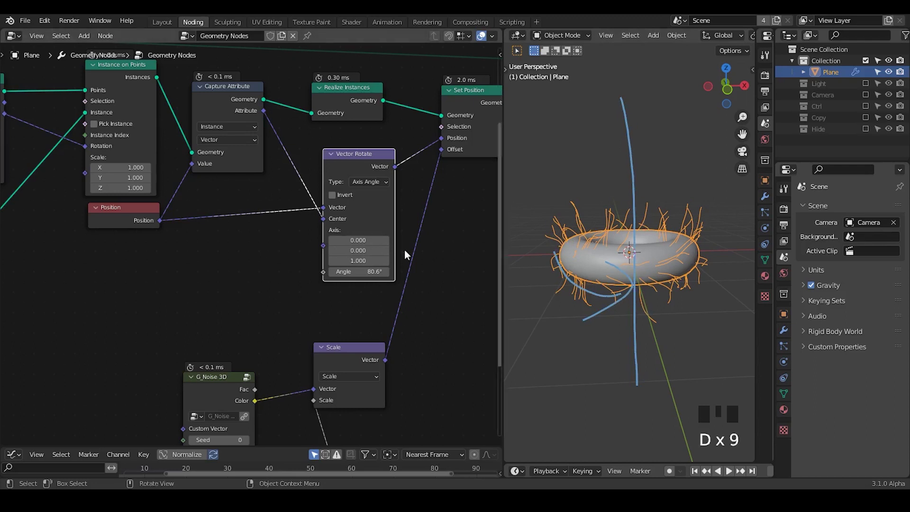
- Delete the unconnected bevel curve group node above Distribute Points on Faces
middle_click_drag(202, 258, 334, 281)
middle_click_drag(307, 202, 297, 261, "ctrl")
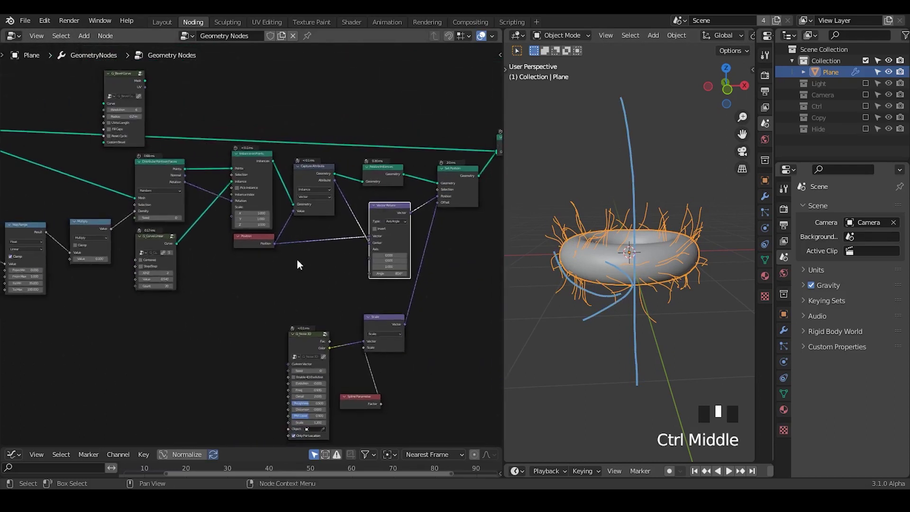
middle_click_drag(235, 236, 367, 261)
left_click(252, 107)
key("x")
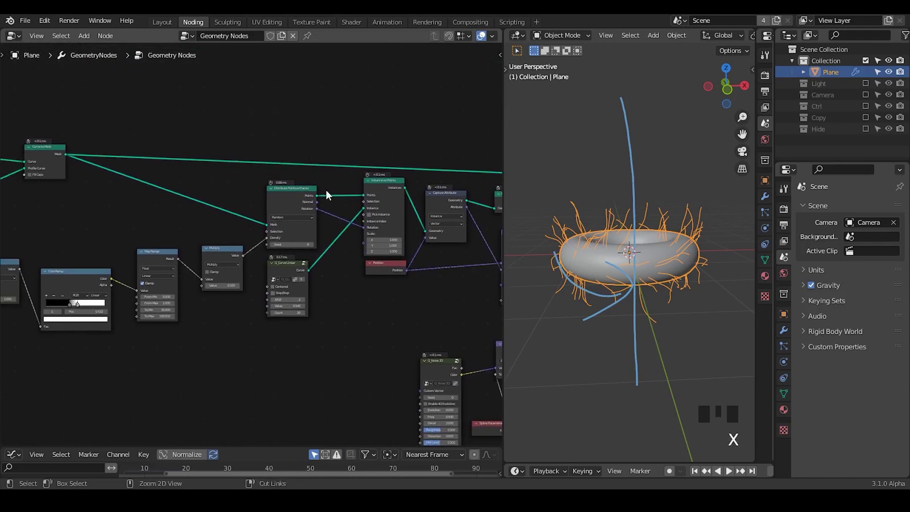
- Move the Add math node slightly lower, beside Modulo, in the torus-building part of the node tree
middle_click_drag(325, 189, 383, 224, "ctrl")
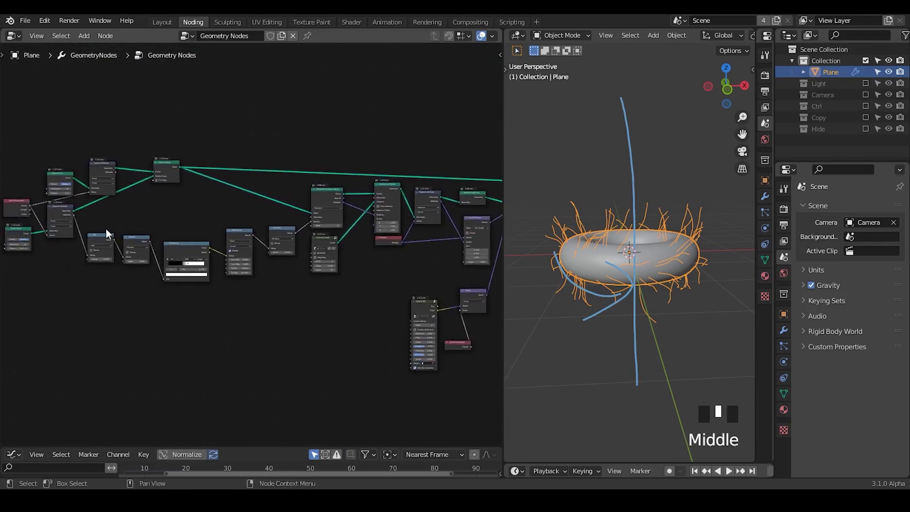
middle_click_drag(107, 233, 261, 217)
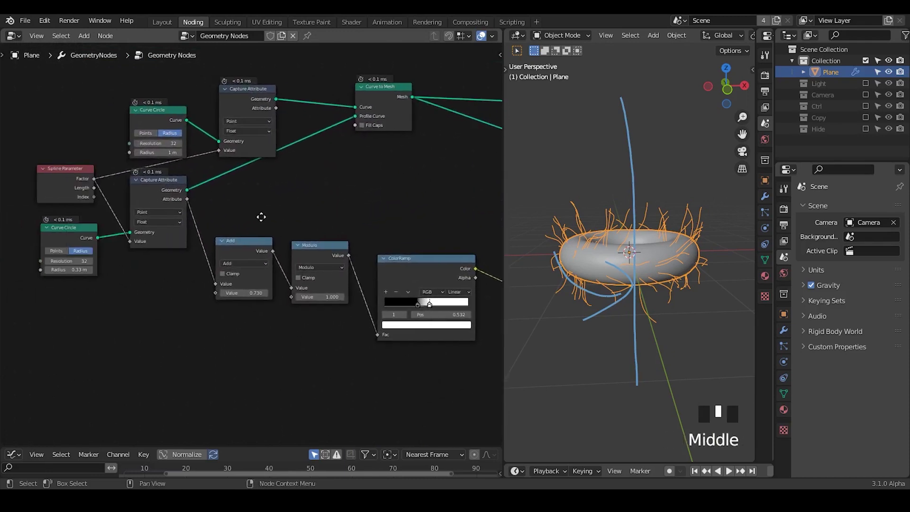
left_click(233, 108)
left_click_drag(247, 249, 257, 266)
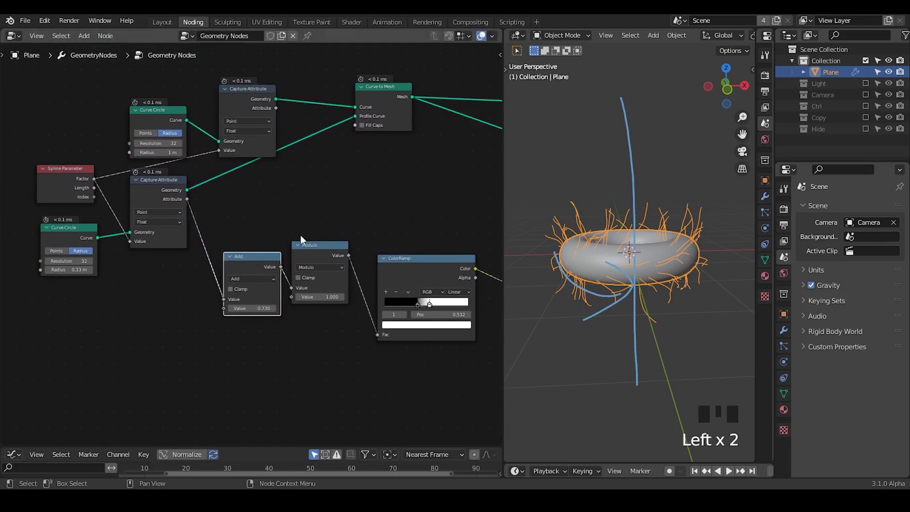
- Draw a short curved annotation around the torus tube in the viewport
middle_click_drag(582, 211, 584, 248)
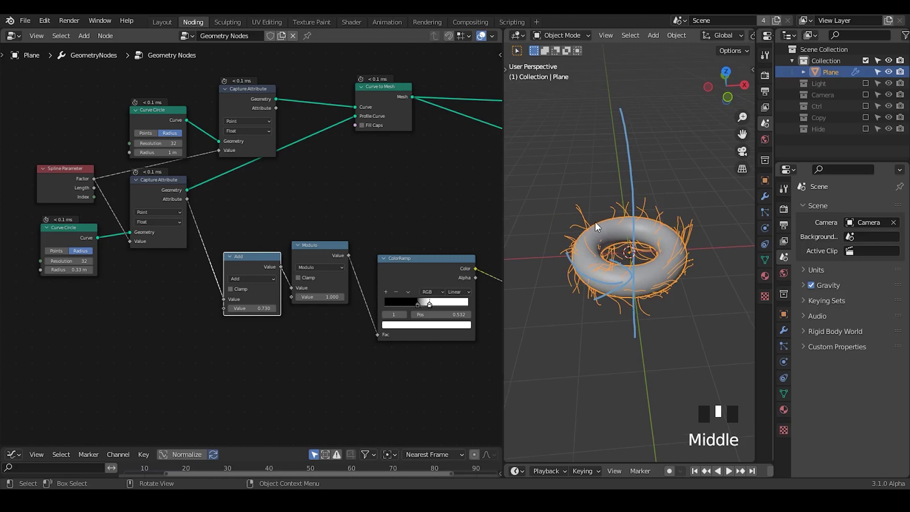
left_click(604, 213)
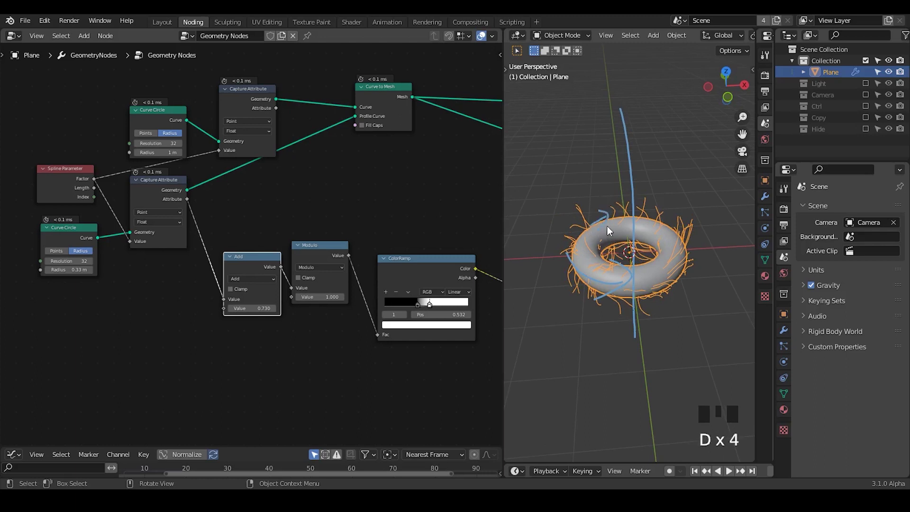
key("ctrl+alt+shift+q")
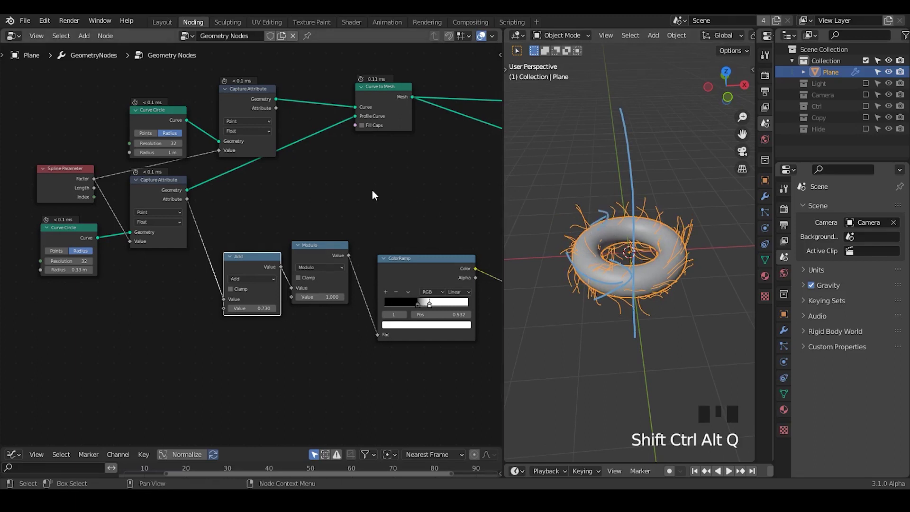
- Duplicate the Capture Attribute of the main circle, insert the copy before Curve to Mesh, and set its type to Vector
left_click(237, 102)
key("shift+d")
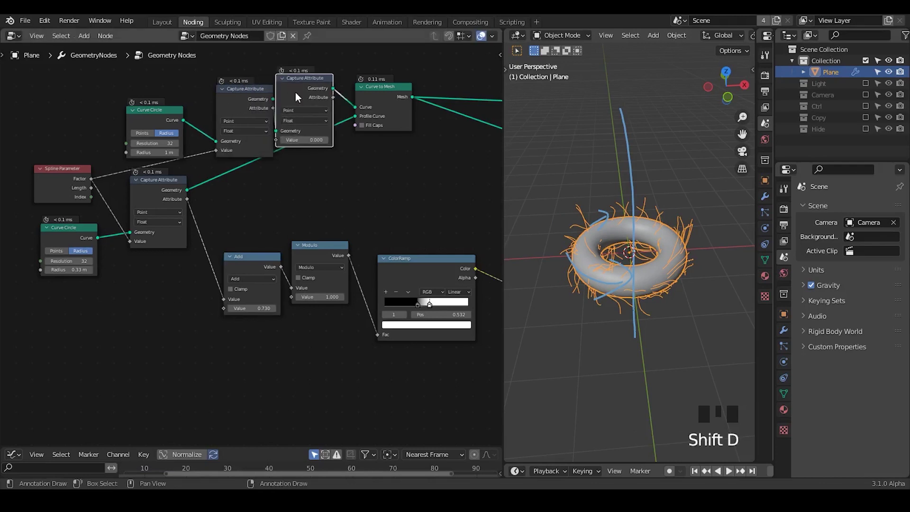
left_click(295, 93)
left_click(291, 120)
left_click(296, 148)
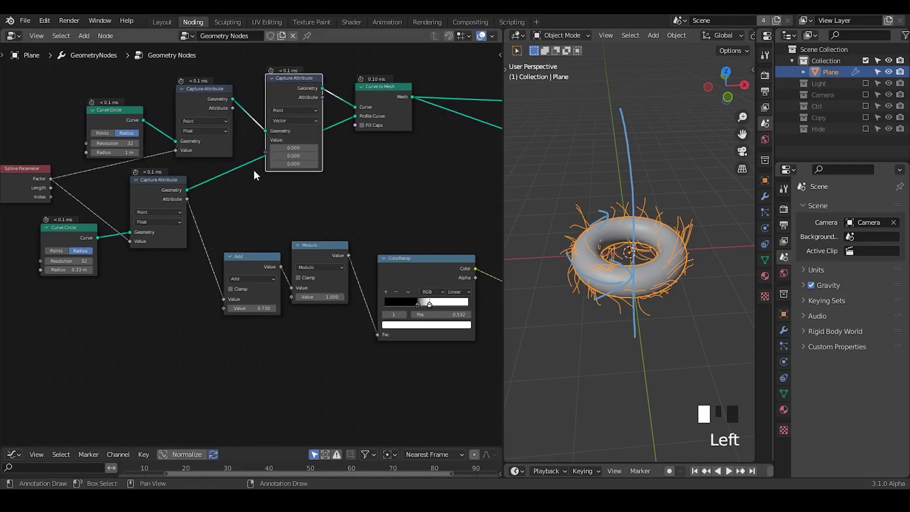
- Add a Curve Tangent node feeding the new Capture Attribute's Value and place it below the lower Curve Circle
left_click_drag(266, 153, 131, 293)
type("curve tange")
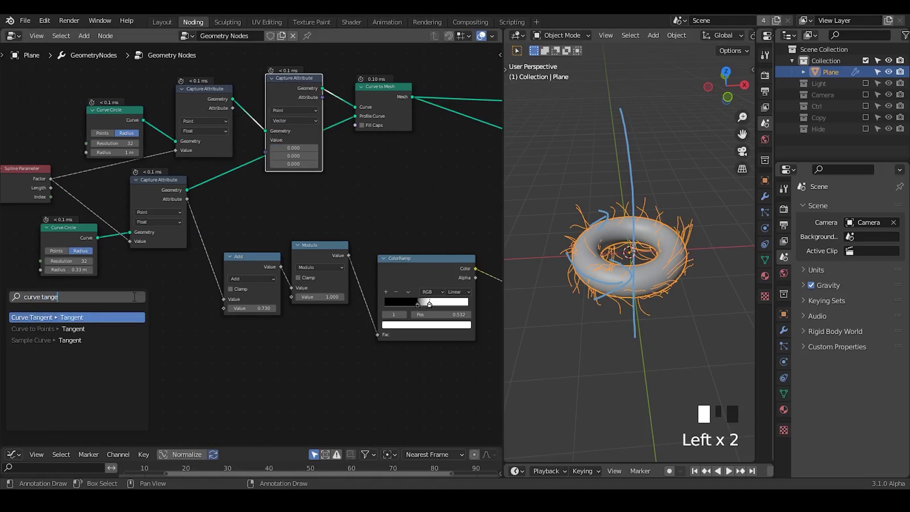
key("Return")
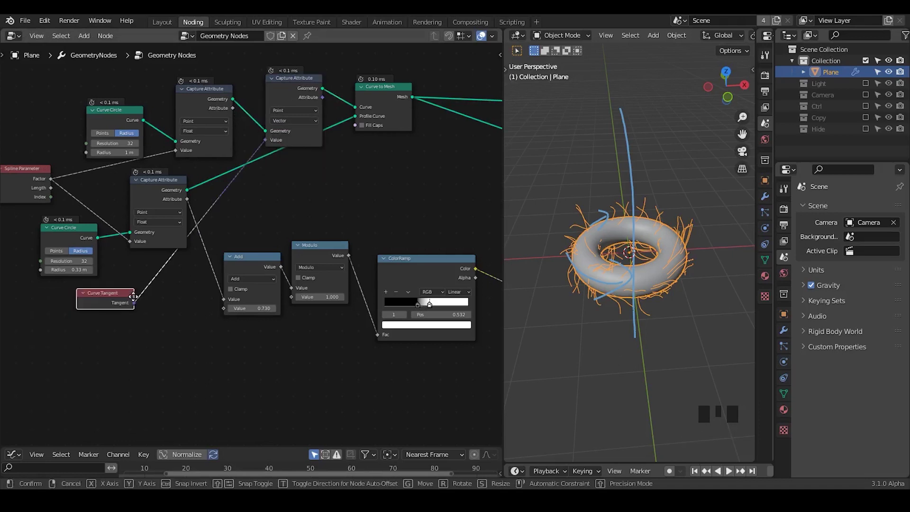
left_click(154, 293)
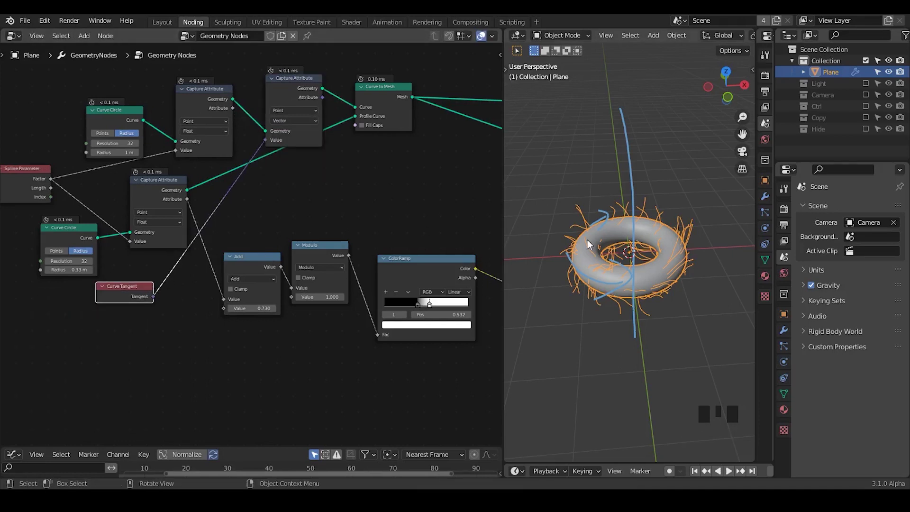
- Erase the curved annotation around the torus tube and, in top view, draw three arrow annotations tangent to the ring
key("d")
right_click_drag(592, 214, 566, 258)
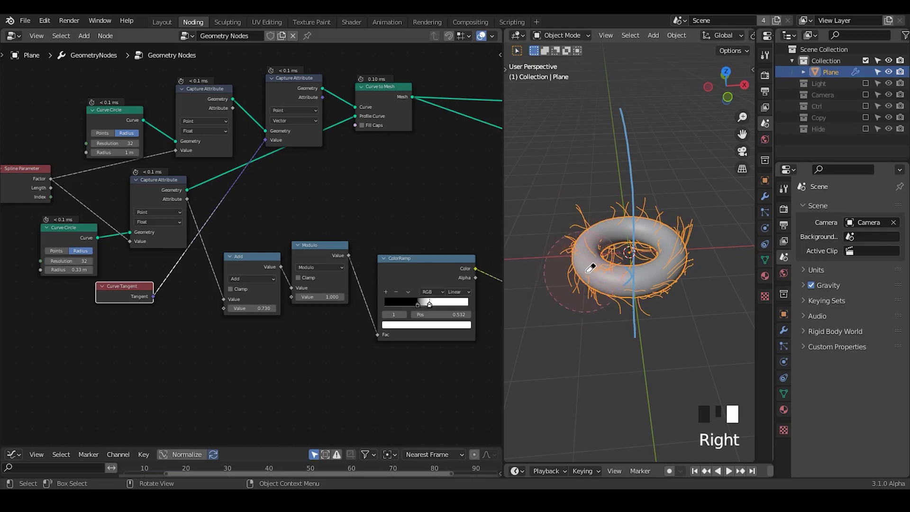
left_click(727, 75)
key("d")
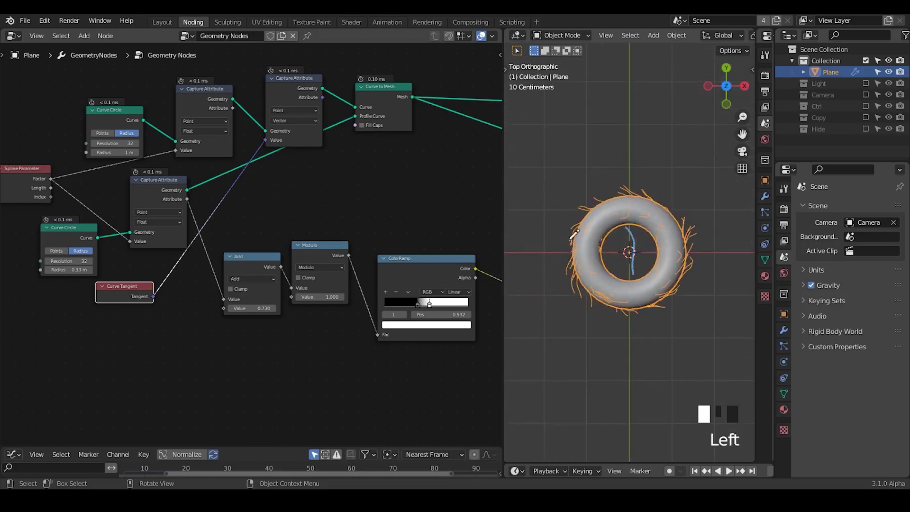
mouse_move(570, 252)
left_mouse_down()
mouse_move(573, 166)
mouse_move(582, 185)
mouse_move(673, 202)
left_mouse_up()
key("d")
key("d")
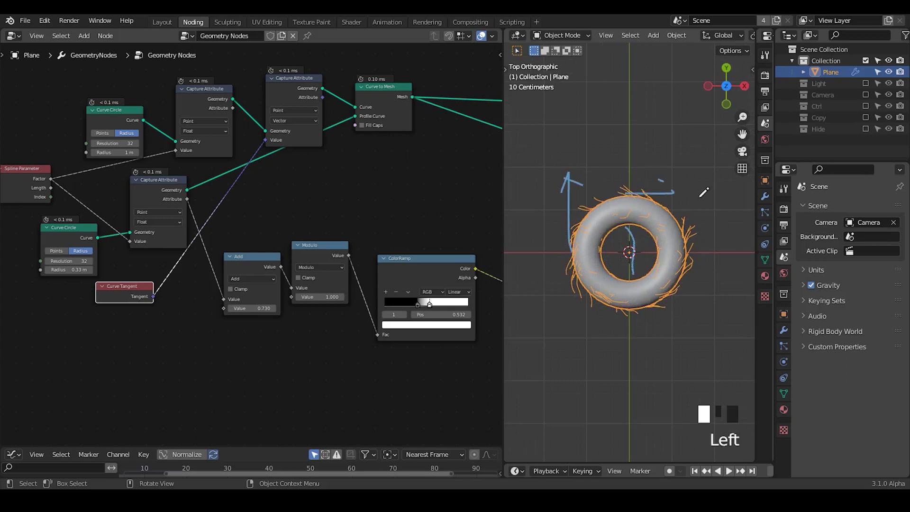
left_click_drag(685, 251, 689, 311)
mouse_move(670, 300)
left_mouse_down()
mouse_move(686, 321)
mouse_move(713, 298)
left_mouse_up()
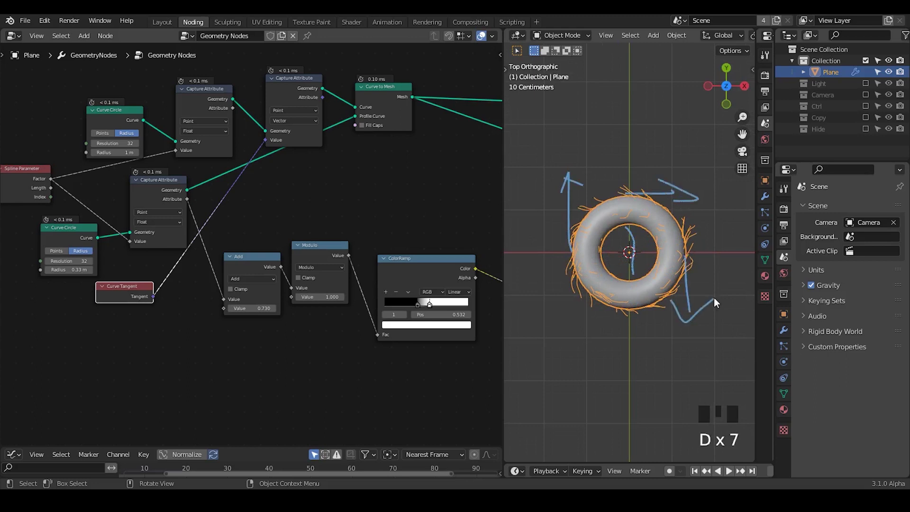
- Draw three arrow annotations pointing radially outward from the torus in top view
middle_click_drag(591, 288, 612, 285, "shift")
key("d")
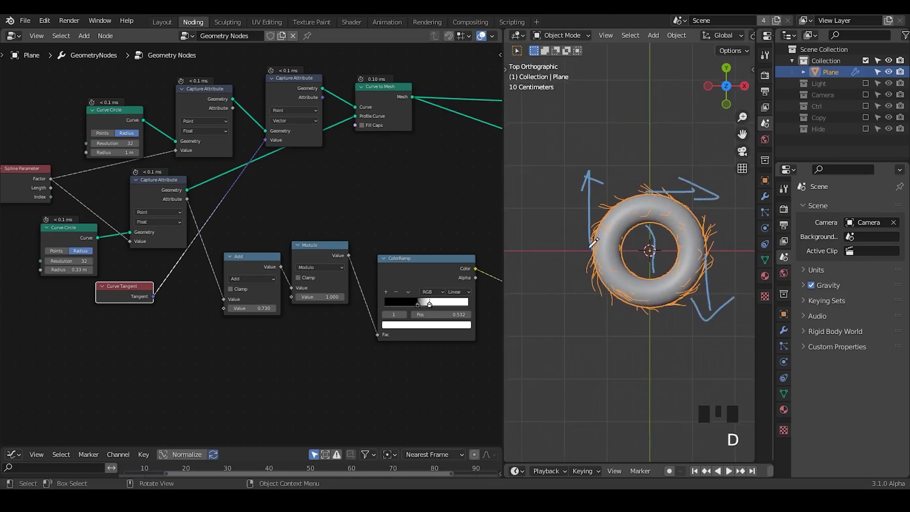
mouse_move(590, 248)
left_mouse_down()
mouse_move(540, 247)
mouse_move(555, 262)
left_mouse_up()
left_click_drag(649, 191, 645, 138)
mouse_move(641, 145)
left_mouse_down()
mouse_move(644, 136)
mouse_move(662, 144)
left_mouse_up()
left_click_drag(706, 251, 747, 248)
mouse_move(735, 235)
left_mouse_down()
mouse_move(747, 245)
mouse_move(735, 264)
left_mouse_up()
- Add a Normal input node and place it below the Curve Tangent node
key("ctrl+a")
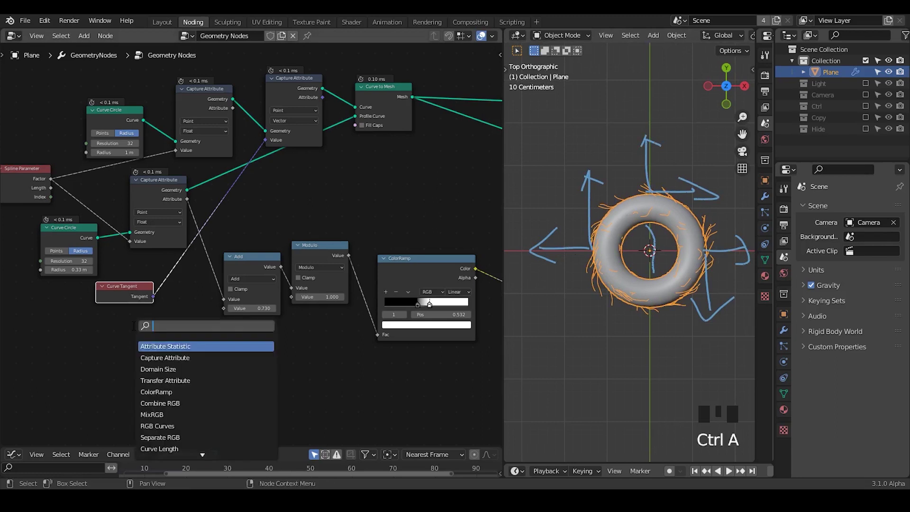
type("c")
key("BackSpace")
type("normal")
key("Return")
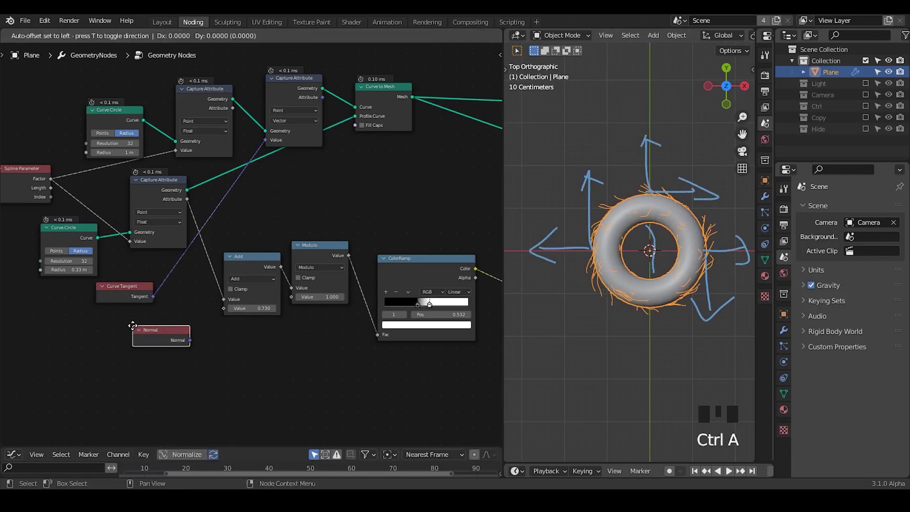
left_click(99, 320)
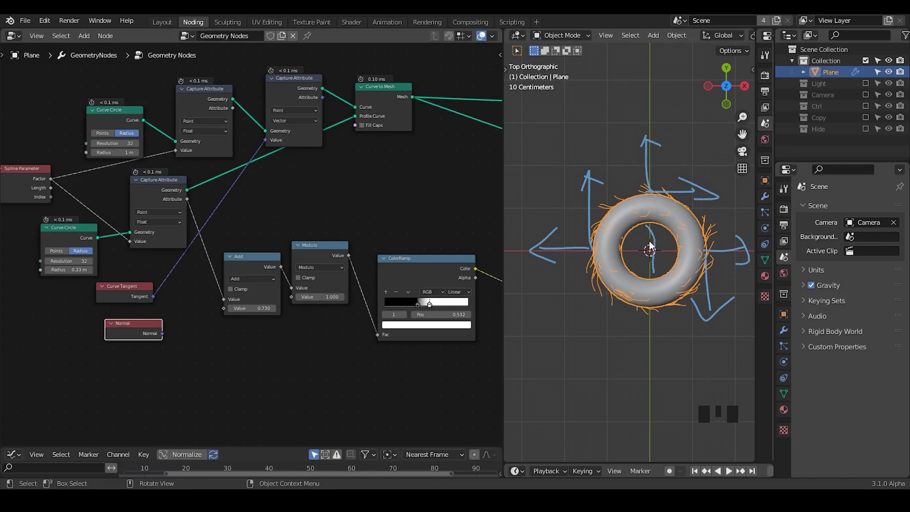
- Shift the Curve Tangent node slightly and draw an upward arrow annotation from the torus's outer edge in a side view
middle_click_drag(669, 312, 685, 220)
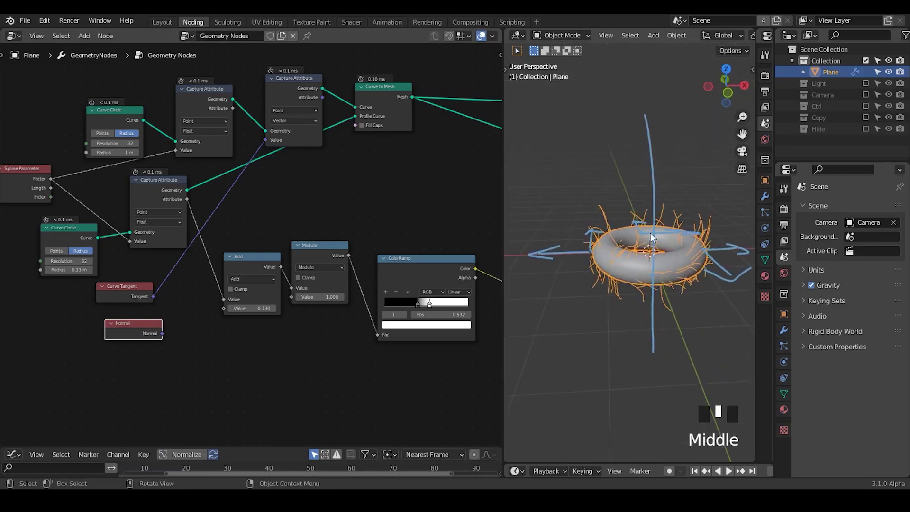
middle_click_drag(632, 277, 588, 262)
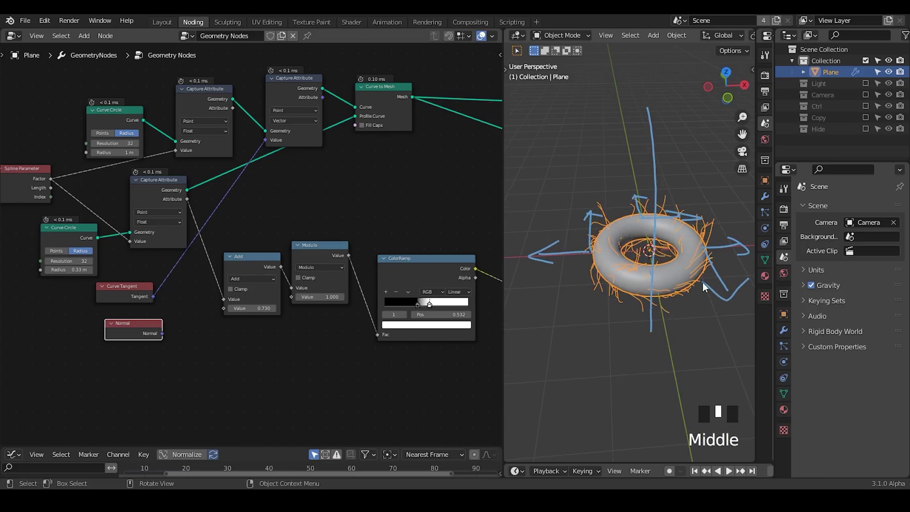
middle_click_drag(647, 289, 604, 215)
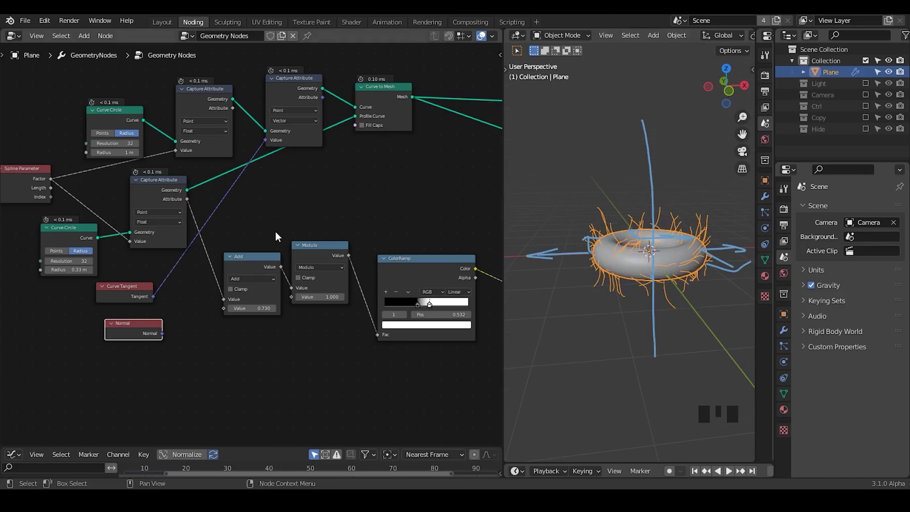
left_click_drag(127, 292, 143, 286)
mouse_move(587, 284)
middle_mouse_down()
mouse_move(580, 278)
mouse_move(588, 228)
mouse_move(596, 285)
middle_mouse_up()
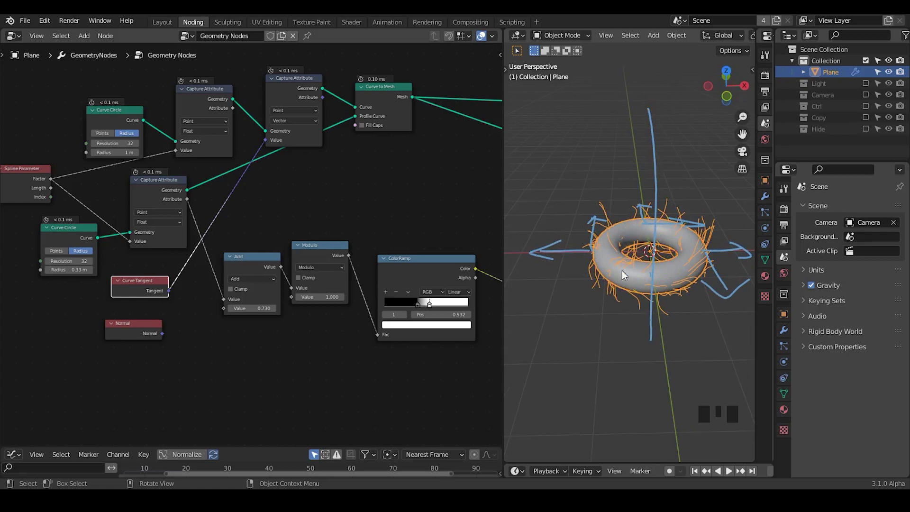
middle_click_drag(621, 270, 594, 218)
mouse_move(593, 250)
left_mouse_down()
mouse_move(593, 196)
mouse_move(586, 204)
mouse_move(608, 207)
left_mouse_up()
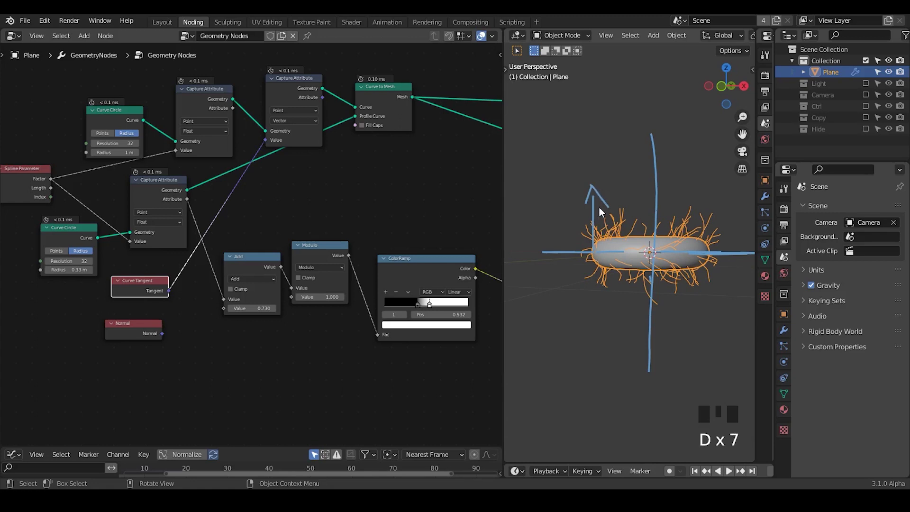
- Add a Vector Math node set to Cross Product and feed its two Vector inputs from Curve Tangent and Normal
middle_click_drag(271, 264, 322, 204)
middle_click_drag(286, 300, 284, 248, "ctrl")
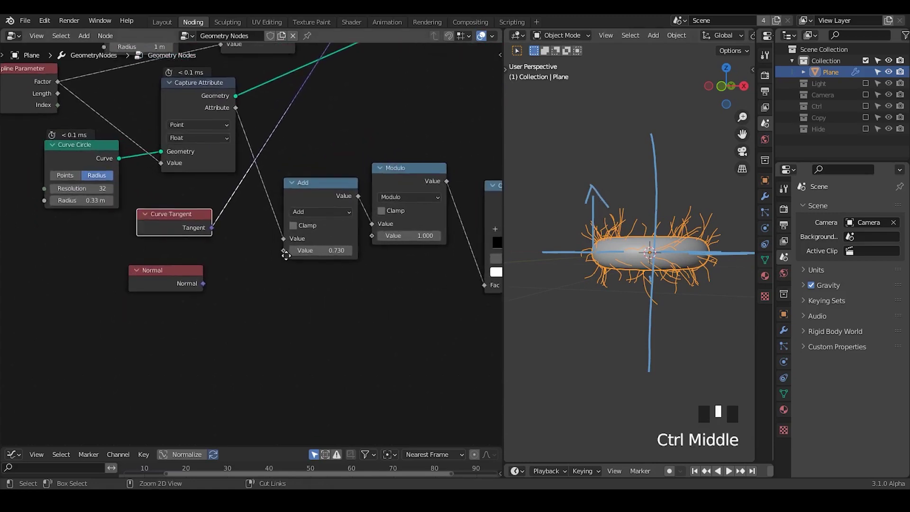
left_click_drag(212, 229, 271, 264)
type("vector ma")
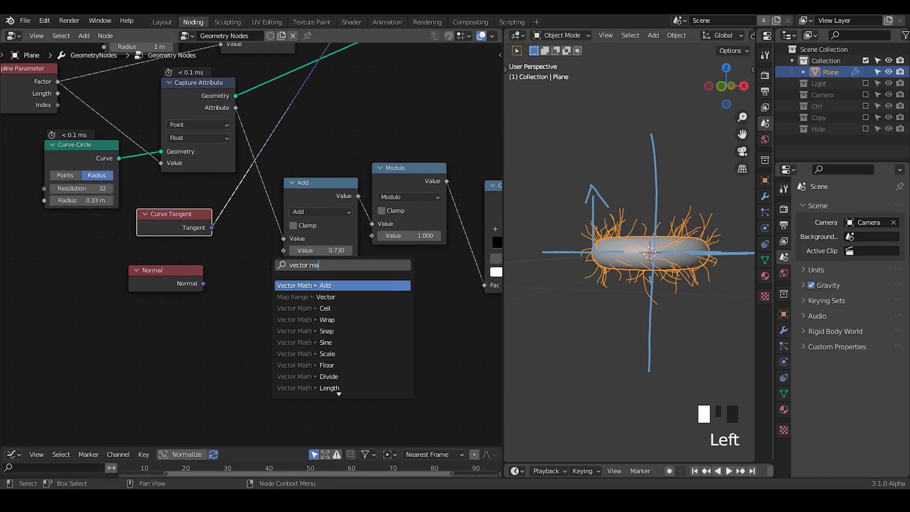
key("Return")
left_click(269, 265)
left_click(294, 289)
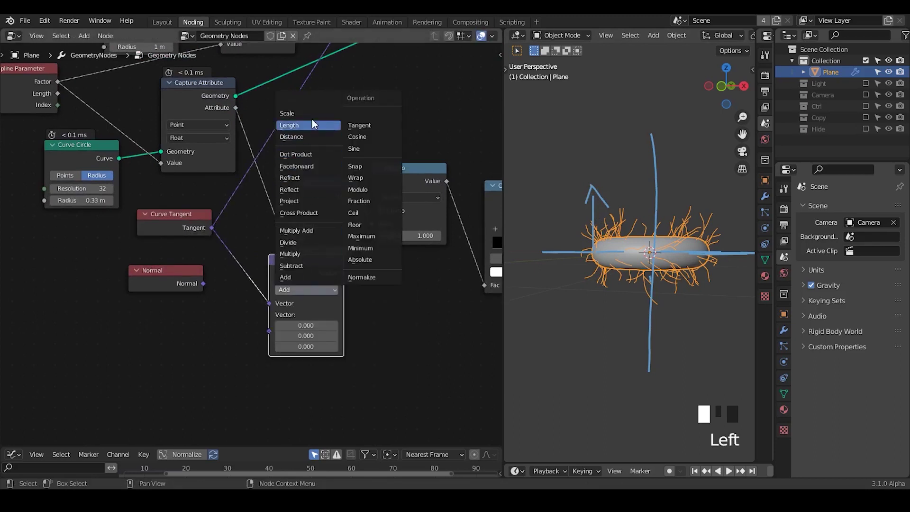
left_click(298, 213)
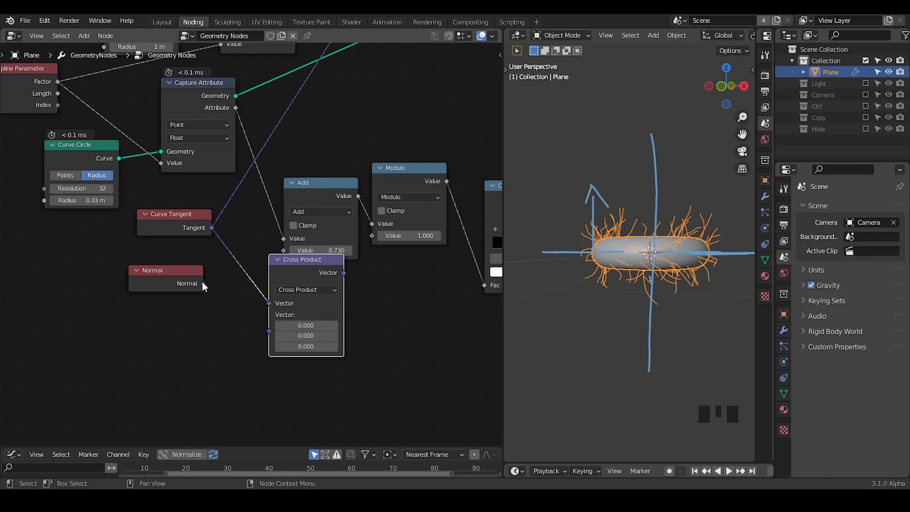
left_click_drag(203, 283, 269, 331)
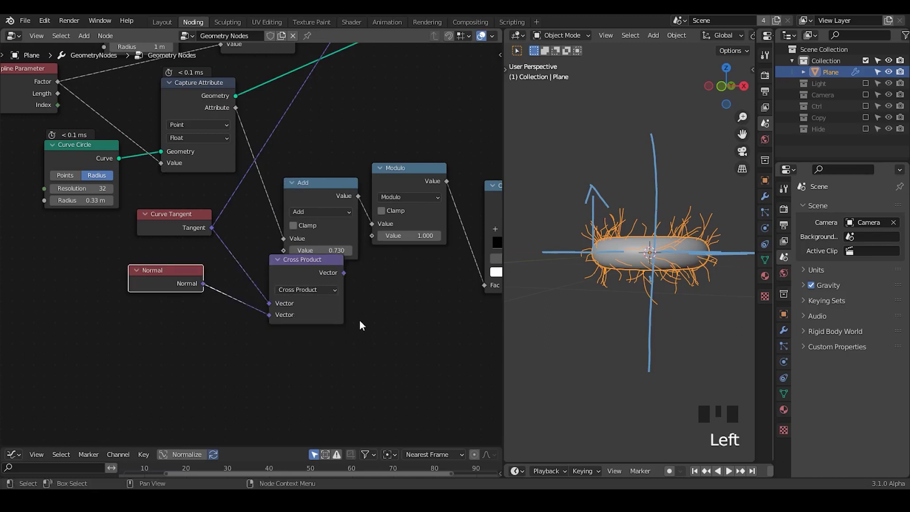
left_click_drag(169, 283, 164, 310)
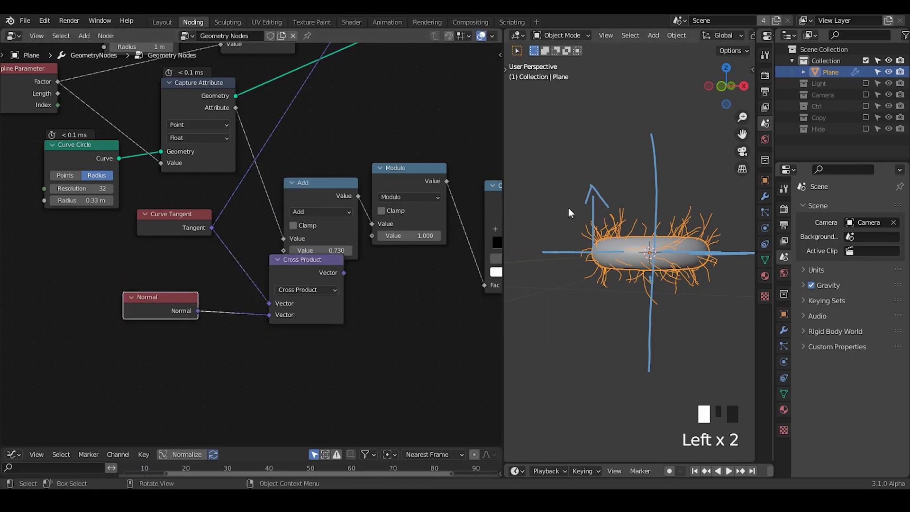
- Draw a second upward arrow annotation rising from the far side of the torus
middle_click_drag(586, 242, 601, 257)
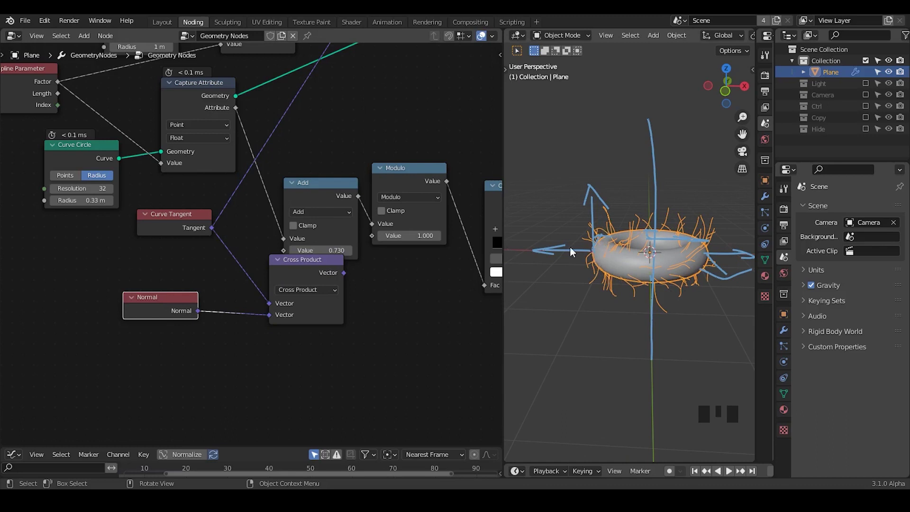
middle_click_drag(589, 266, 632, 226)
key("d")
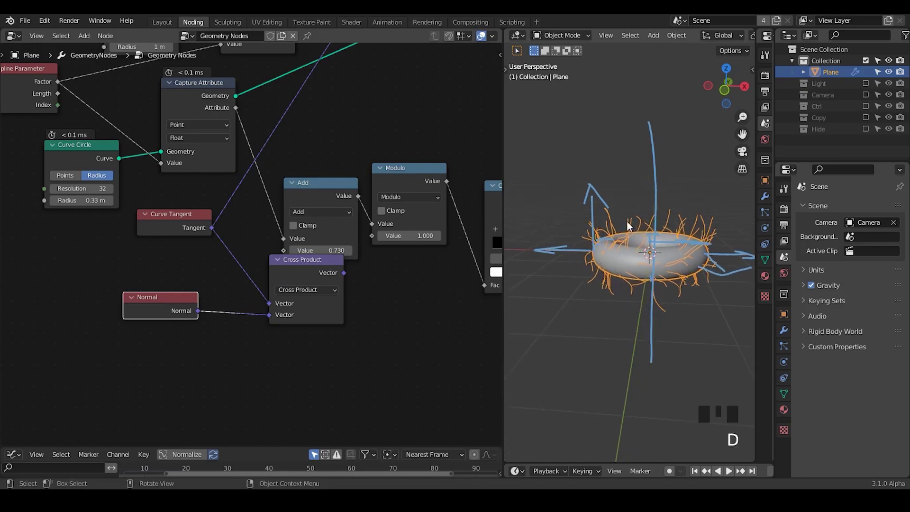
left_click_drag(632, 204, 632, 212)
mouse_move(628, 209)
left_mouse_down()
mouse_move(634, 203)
mouse_move(629, 241)
left_mouse_up()
mouse_move(636, 180)
left_mouse_down()
mouse_move(624, 197)
mouse_move(645, 194)
left_mouse_up()
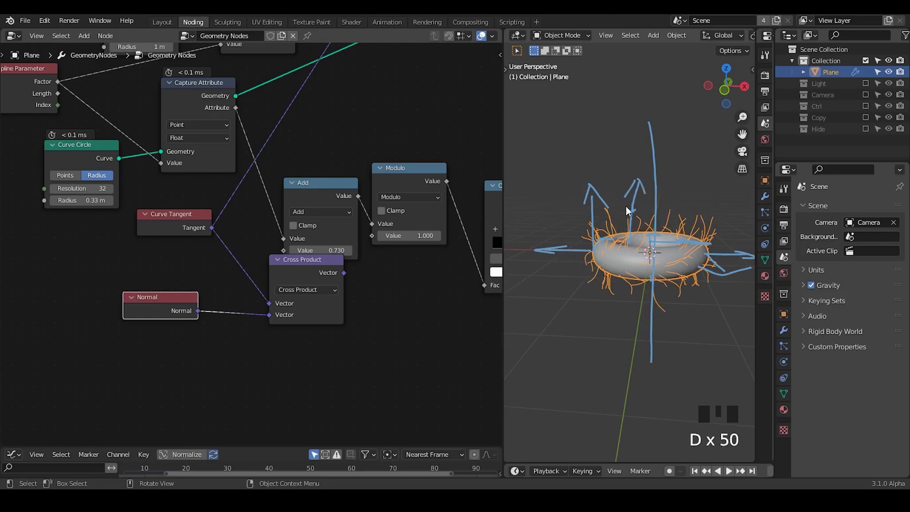
- Move Cross Product below Curve to Mesh and feed its first Vector from the vector Capture Attribute's Attribute output
middle_click_drag(460, 212, 241, 315)
left_click_drag(241, 316, 423, 150)
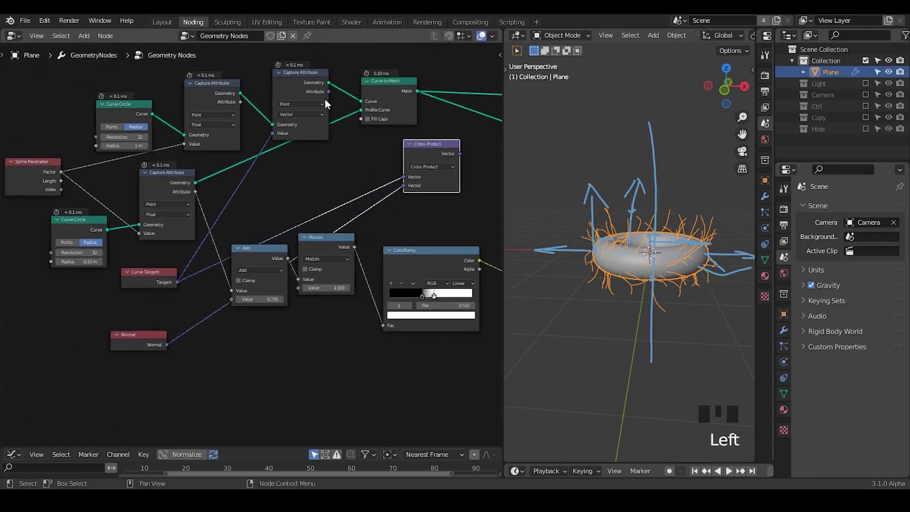
left_click_drag(327, 92, 403, 177)
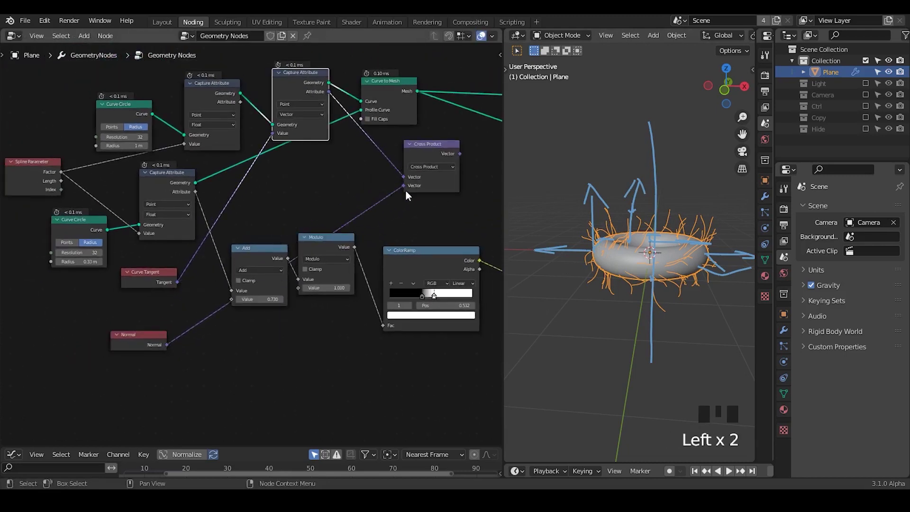
- Cut the link into Cross Product's second Vector input and delete the Normal node
middle_click_drag(401, 214, 238, 217)
right_click_drag(228, 190, 230, 248, "ctrl")
middle_click_drag(282, 214, 374, 182)
left_click(68, 312)
key("ctrl+x")
- Move Cross Product next to Distribute Points on Faces and connect that node's Normal output to the second Vector input
middle_click_drag(304, 231, 128, 277)
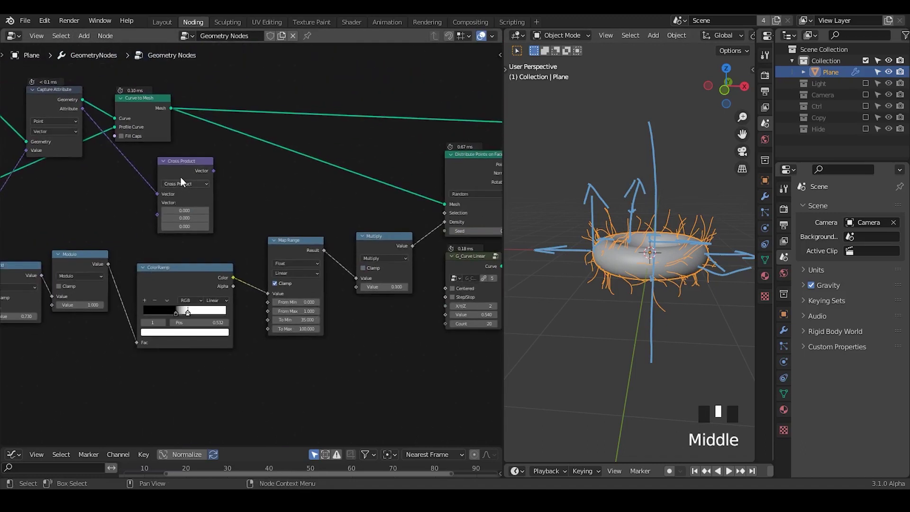
left_click_drag(180, 182, 371, 152)
middle_click_drag(495, 160, 265, 182)
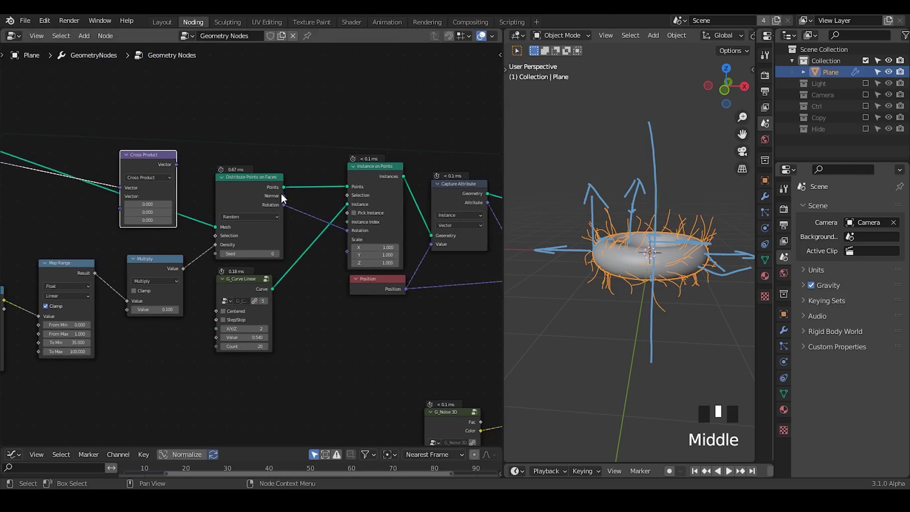
left_click_drag(283, 195, 308, 163)
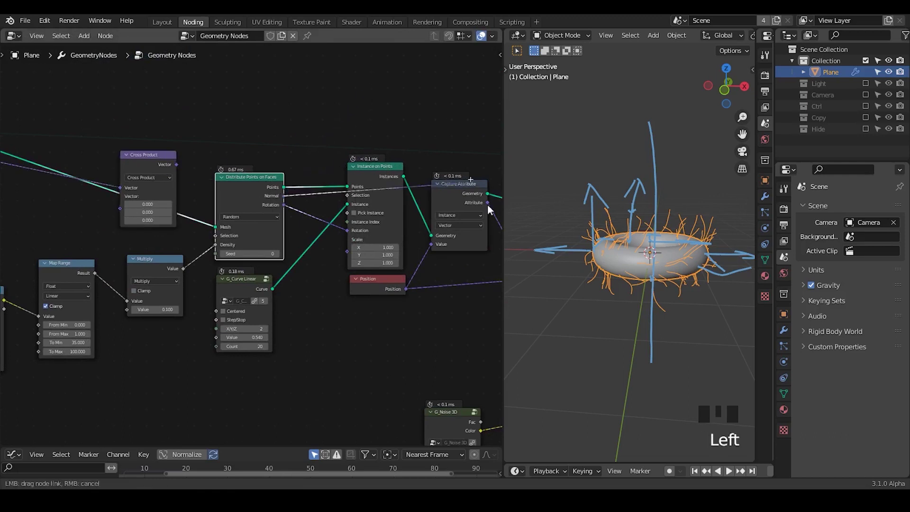
left_click_drag(487, 204, 274, 195)
left_click_drag(91, 206, 91, 207)
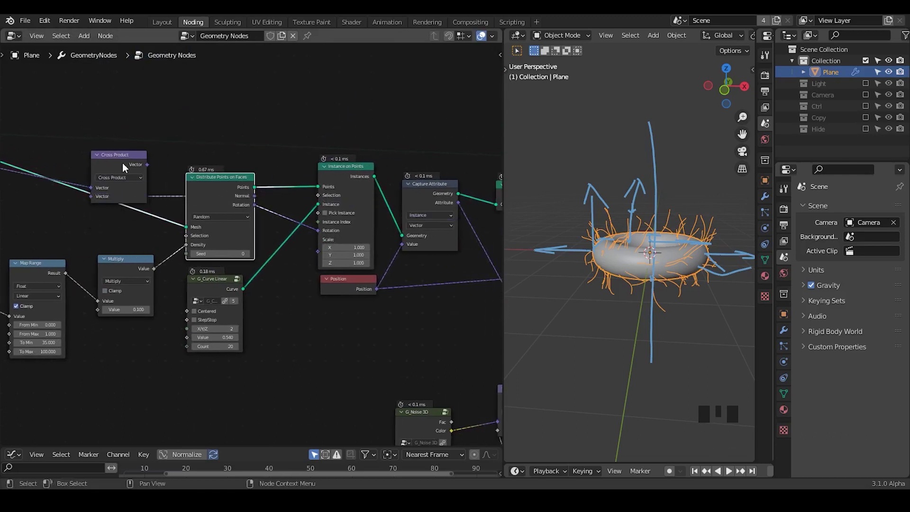
- Place Cross Product above Instance on Points and connect its Vector output to the Vector Rotate node's Axis
left_click_drag(123, 163, 316, 95)
middle_click_drag(404, 214, 242, 203)
left_click_drag(186, 87, 344, 299)
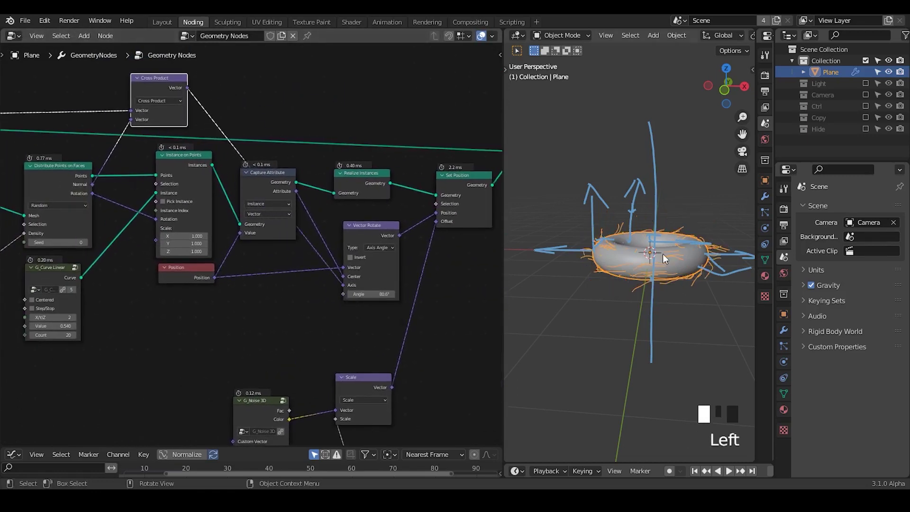
- Set the Vector Rotate Angle to 56.7° and erase all annotations from the viewport
middle_click_drag(662, 254, 624, 245)
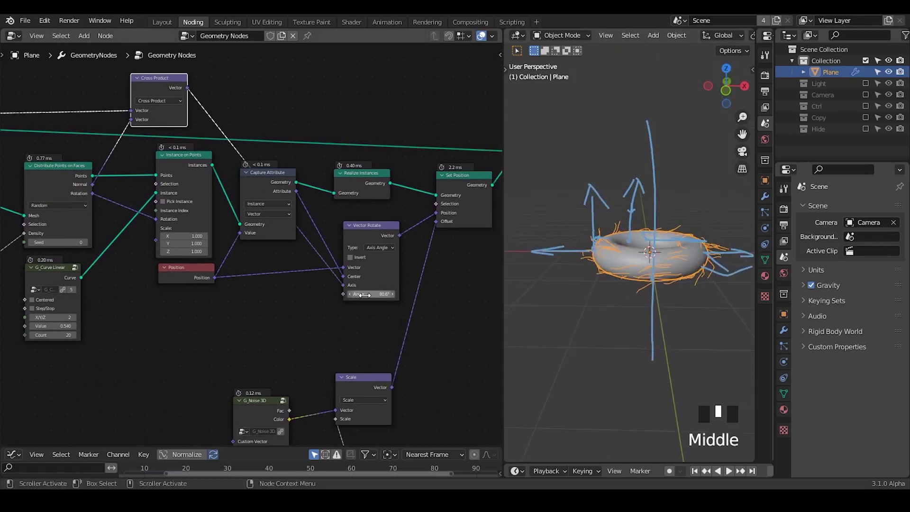
mouse_move(370, 294)
left_mouse_down()
mouse_move(351, 295)
mouse_move(382, 294)
mouse_move(362, 294)
left_mouse_up()
key("d")
mouse_move(624, 176)
right_mouse_down()
mouse_move(684, 173)
mouse_move(676, 321)
right_mouse_up()
- Draw three arrow annotations pointing outward beside the outer edge of the torus in a side view
mouse_move(679, 257)
middle_mouse_down()
mouse_move(680, 339)
mouse_move(692, 243)
mouse_move(599, 205)
middle_mouse_up()
key("d")
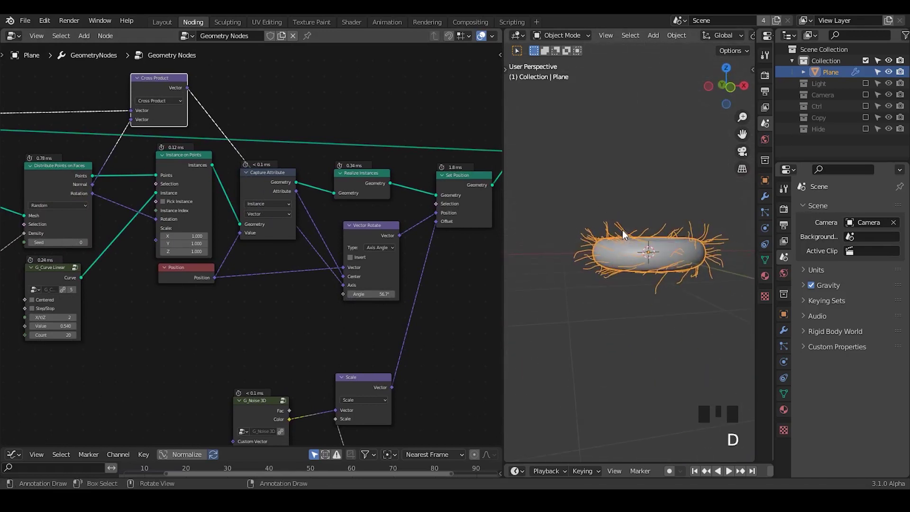
left_click_drag(598, 251, 570, 253)
mouse_move(571, 245)
left_mouse_down()
mouse_move(573, 255)
mouse_move(594, 265)
left_mouse_up()
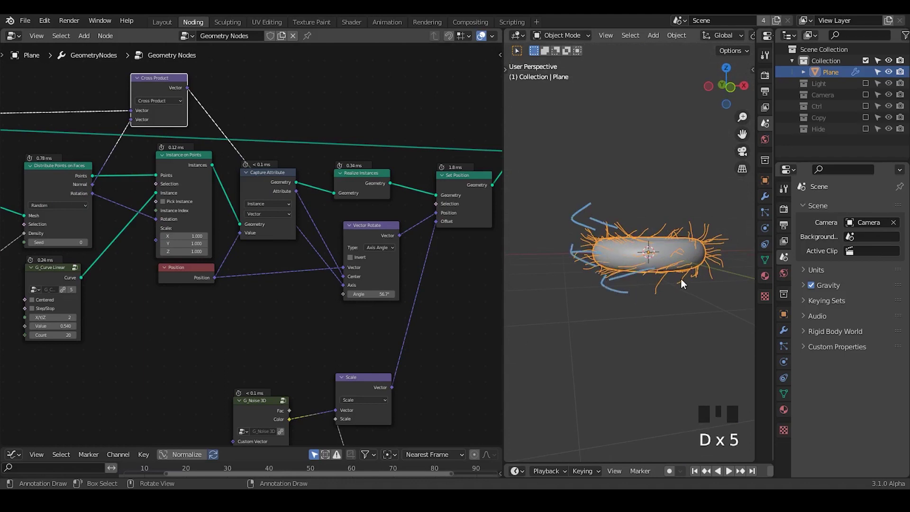
- Set the Vector Rotate Angle to 42.5° while viewing the torus from above
middle_click_drag(680, 280, 665, 389)
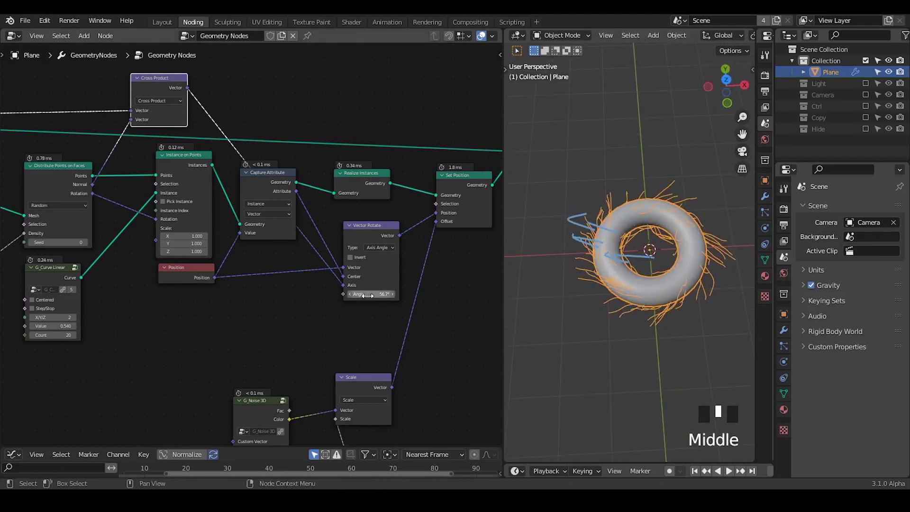
mouse_move(372, 294)
left_mouse_down()
mouse_move(334, 294)
mouse_move(396, 293)
mouse_move(368, 293)
left_mouse_up()
key("shift+ctrl+alt+q")
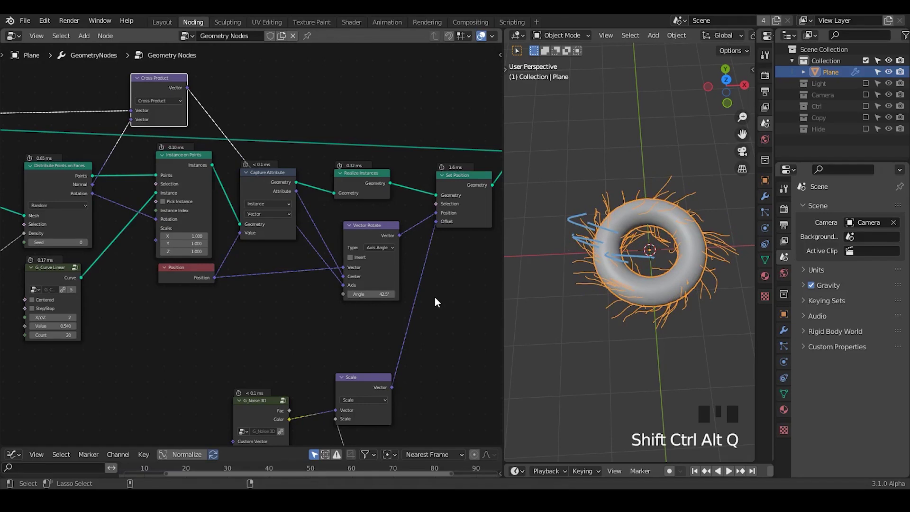
middle_click_drag(104, 322, 247, 230)
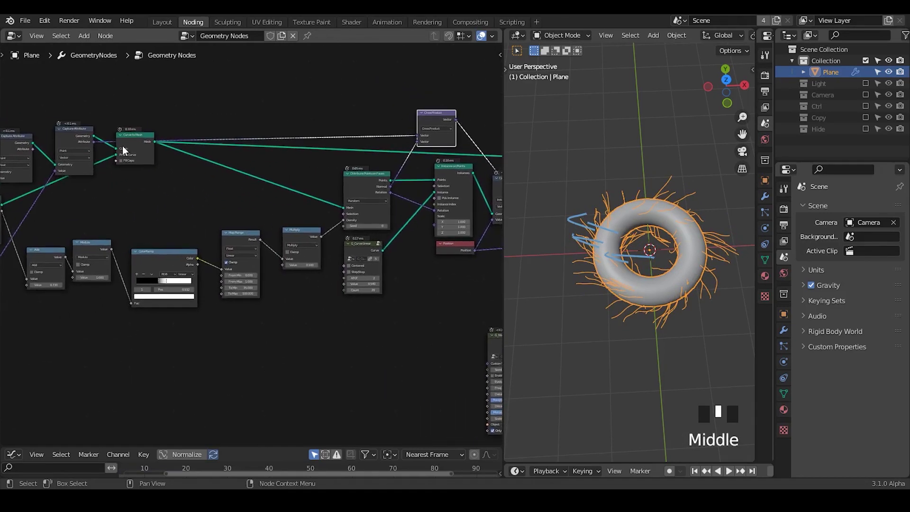
- Move the Curve to Mesh node down slightly and collapse it to its header
left_click_drag(122, 136, 126, 163)
left_click(127, 163)
left_click(127, 163)
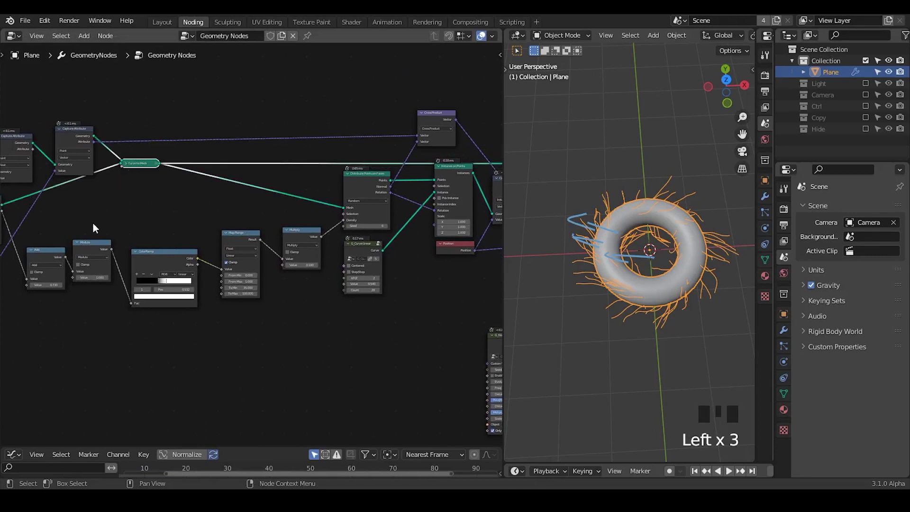
- Tidy the layout by repositioning the Curve Tangent, the 1 m Curve Circle and the Distribute Points on Faces nodes
middle_click_drag(92, 223, 220, 206)
left_click_drag(101, 255, 152, 98)
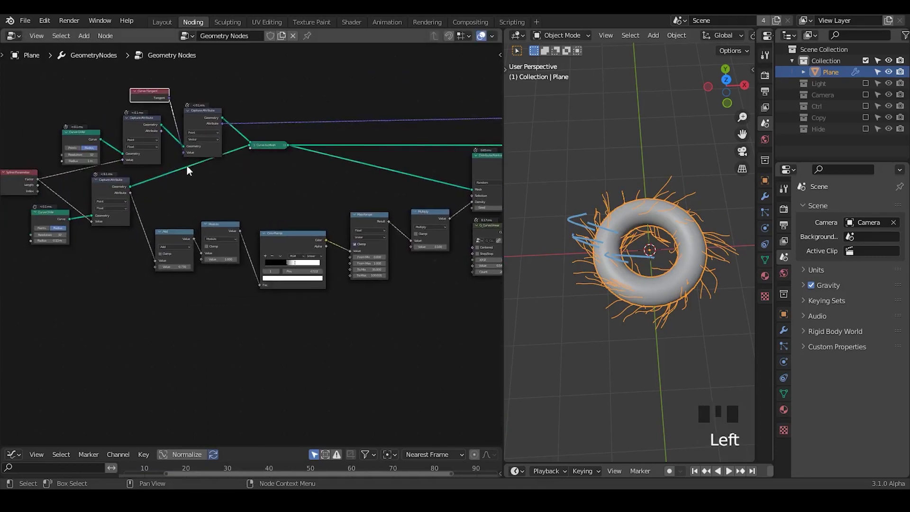
middle_click_drag(186, 164, 329, 246, "ctrl")
left_click_drag(99, 144, 103, 124)
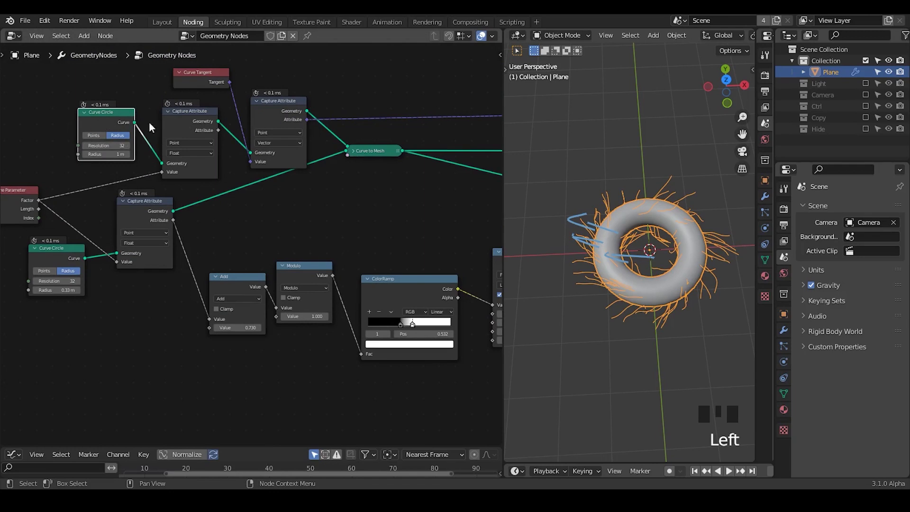
middle_click_drag(417, 271, 214, 184)
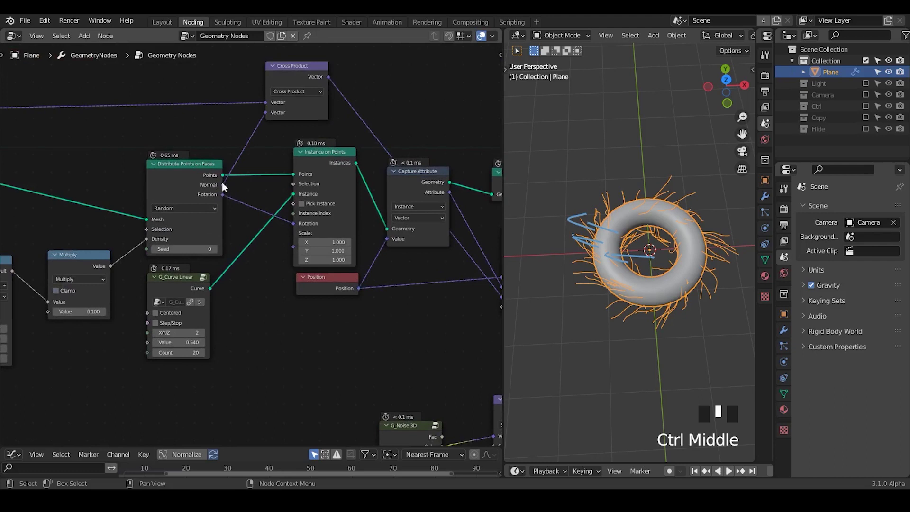
left_click_drag(200, 186, 194, 183)
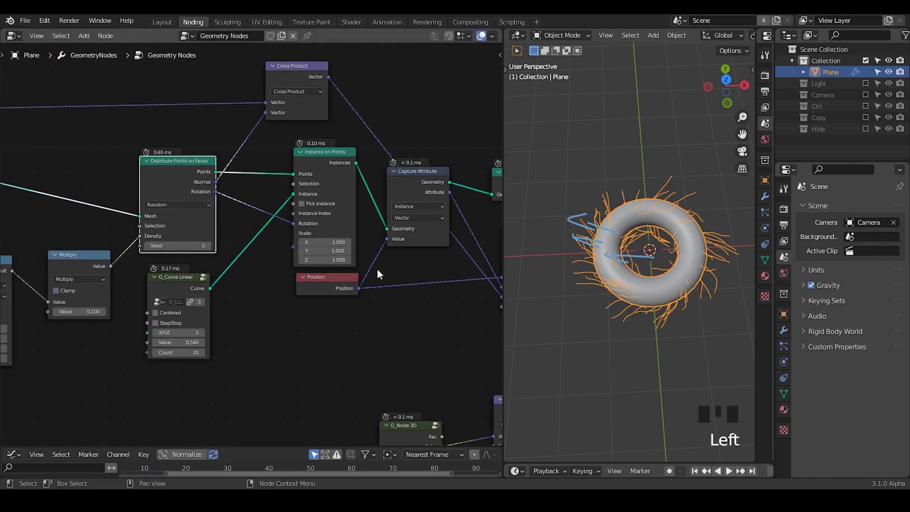
- Set the Vector Rotate Angle to 51.9° and erase the arrow annotations from the viewport
middle_click_drag(377, 274, 252, 250)
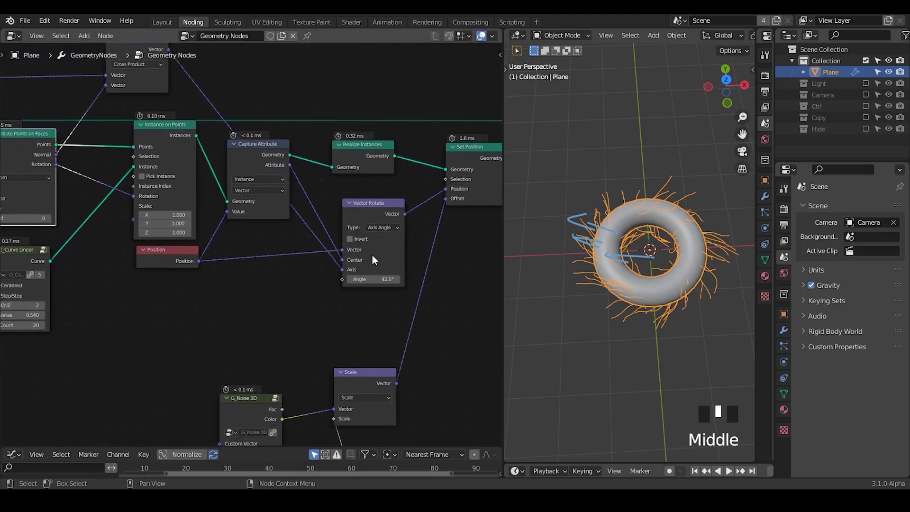
middle_click_drag(293, 320, 371, 256)
mouse_move(416, 220)
left_mouse_down()
mouse_move(391, 220)
mouse_move(441, 220)
left_mouse_up()
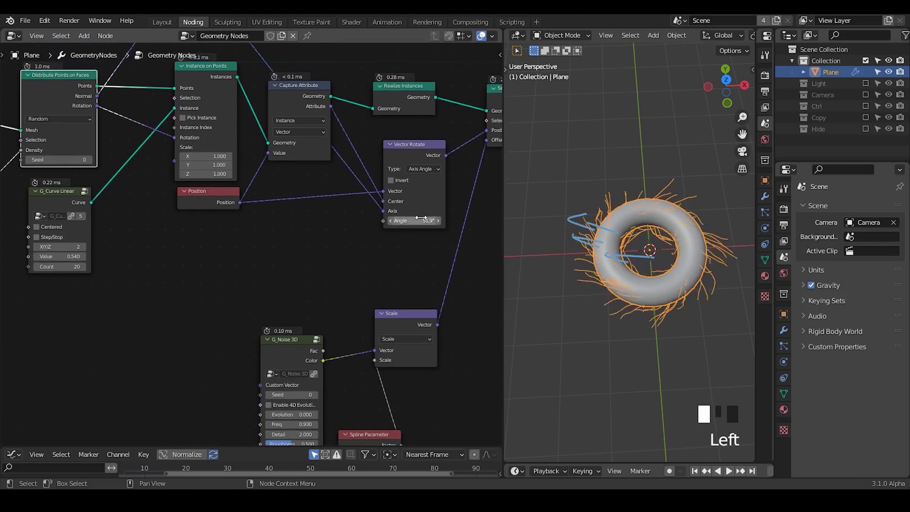
key("d")
mouse_move(608, 230)
right_mouse_down()
mouse_move(559, 256)
mouse_move(642, 266)
right_mouse_up()
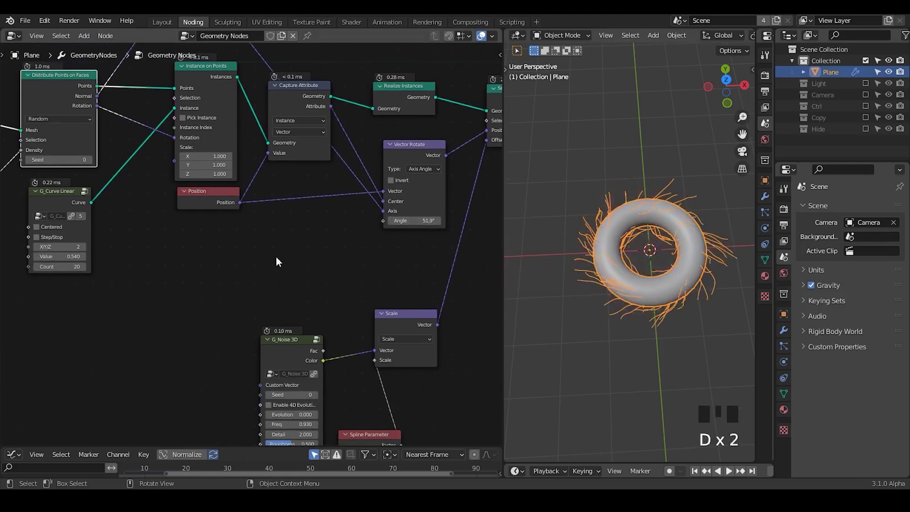
- Move the Spline Parameter node up between Position and G_Noise 3D and connect its Factor to the Vector Rotate Angle
key("ctrl+a")
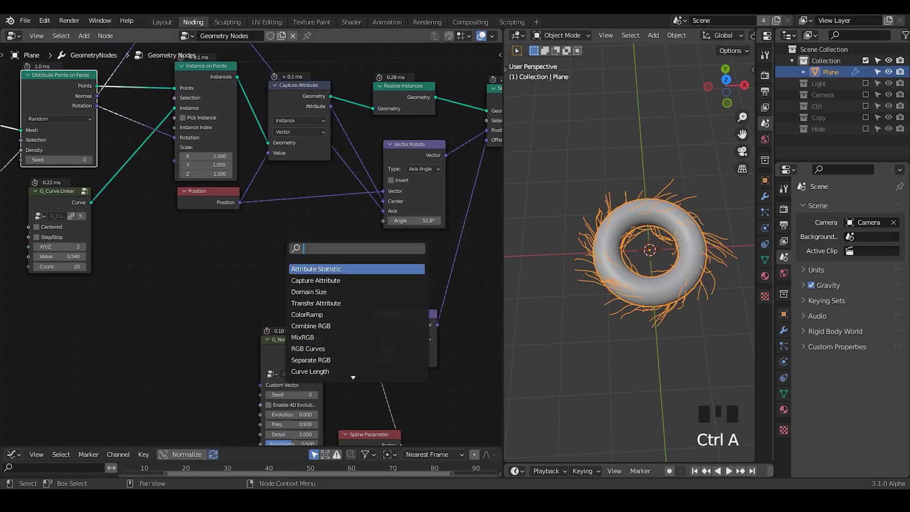
middle_click_drag(367, 378, 353, 334)
left_click_drag(363, 397, 249, 237)
right_click_drag(250, 238, 397, 180, "alt")
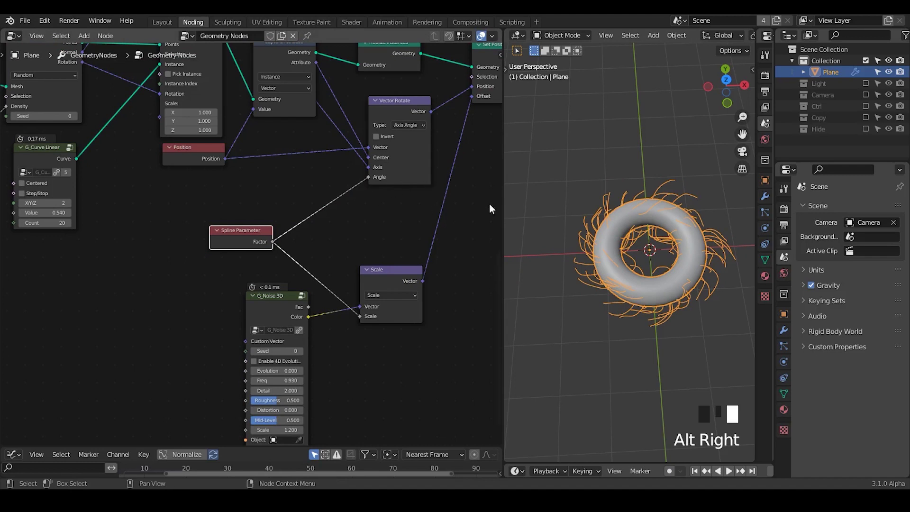
middle_click_drag(627, 249, 627, 280)
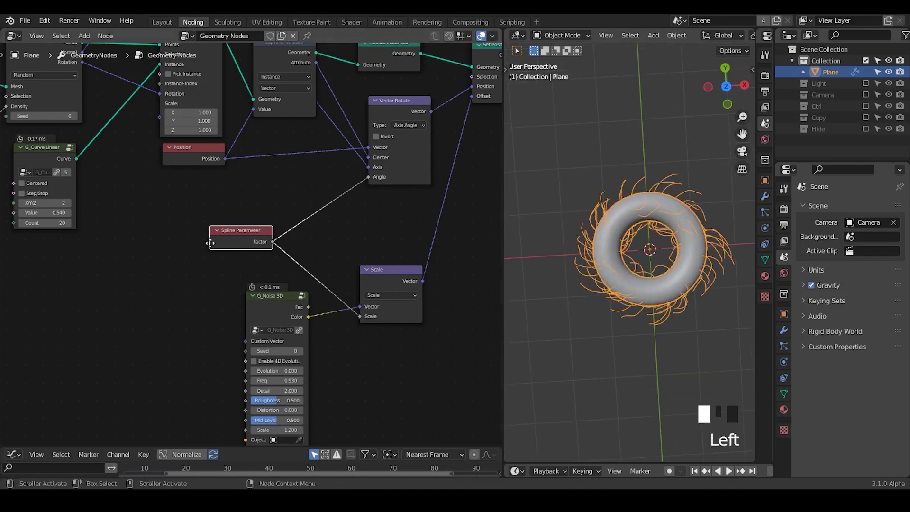
- Insert a Math node set to Multiply between the Spline Parameter Factor and the Vector Rotate Angle
left_click_drag(241, 235, 171, 249)
key("ctrl+a")
type("add")
key("Return")
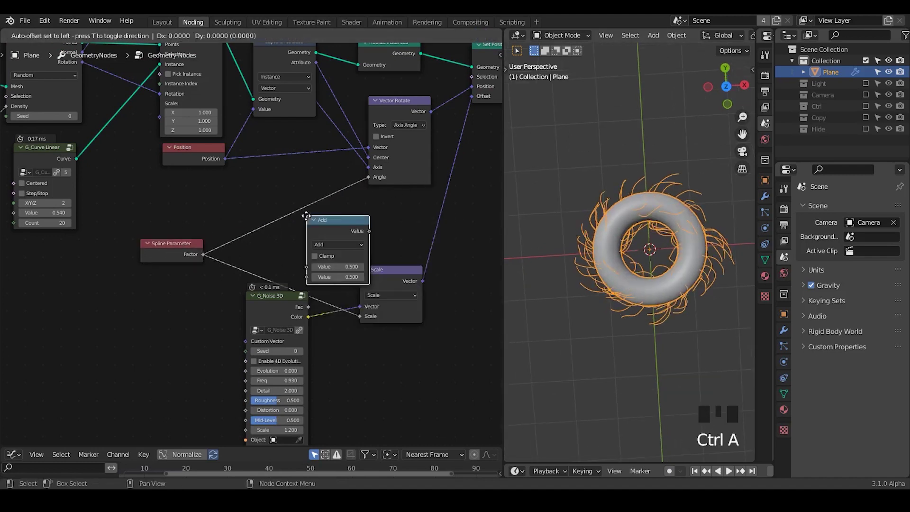
left_click(289, 196)
middle_click_drag(288, 192, 322, 201, "ctrl")
left_click(339, 207)
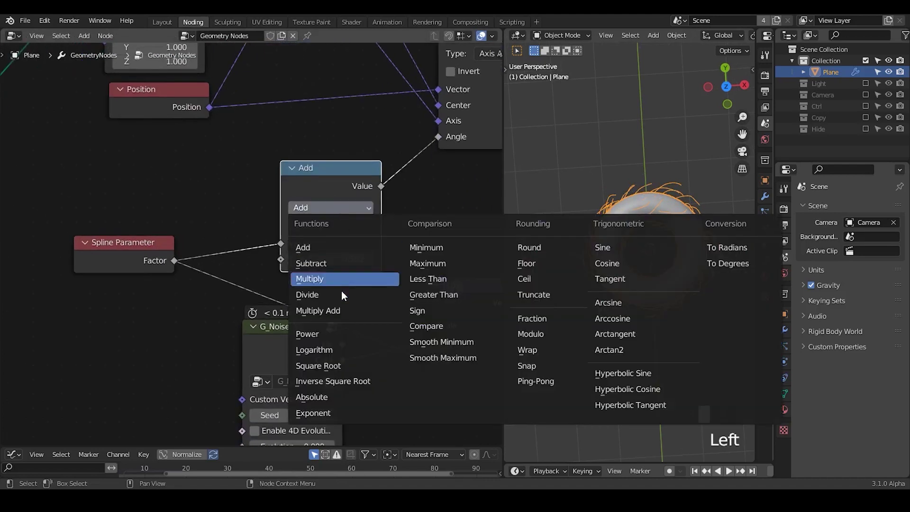
left_click(333, 277)
- Test values of -1.100 and 0 in the Multiply node feeding the Angle, and settle on 0.900
left_click_drag(336, 258, 298, 259)
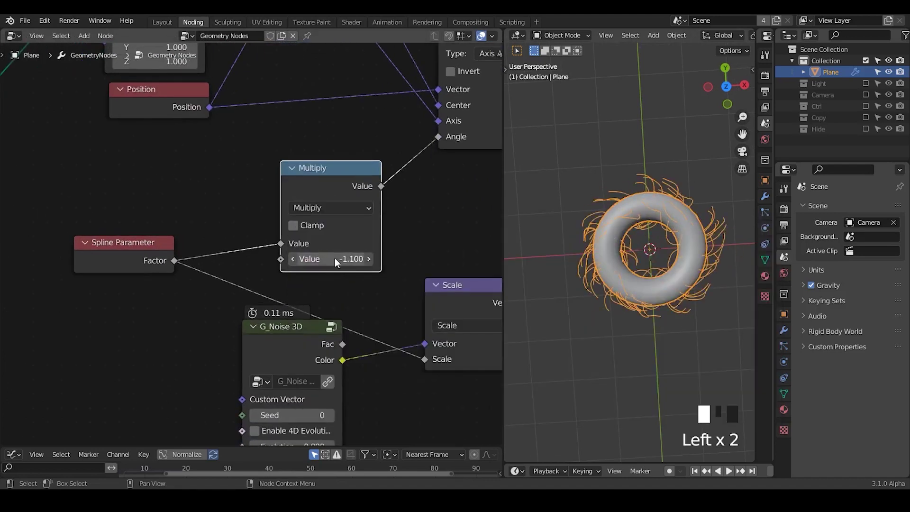
left_click(336, 258)
type("0")
key("Return")
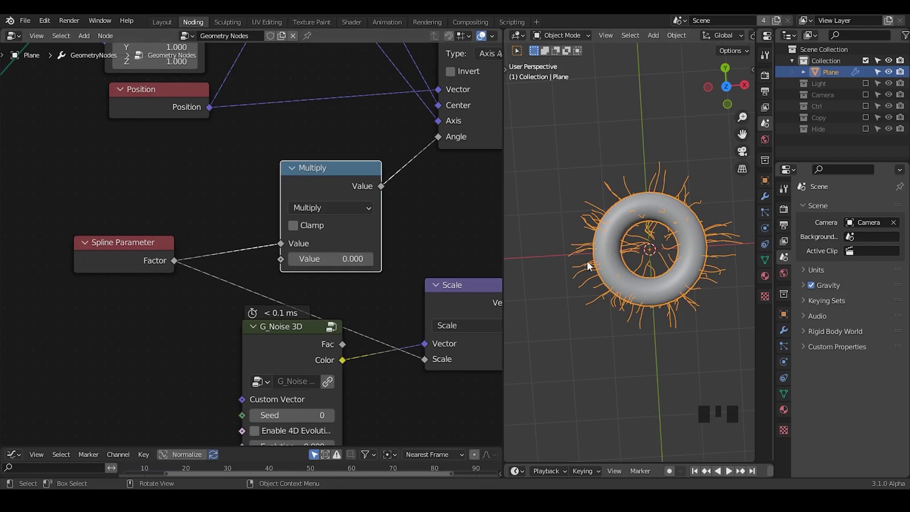
left_click_drag(331, 258, 374, 258)
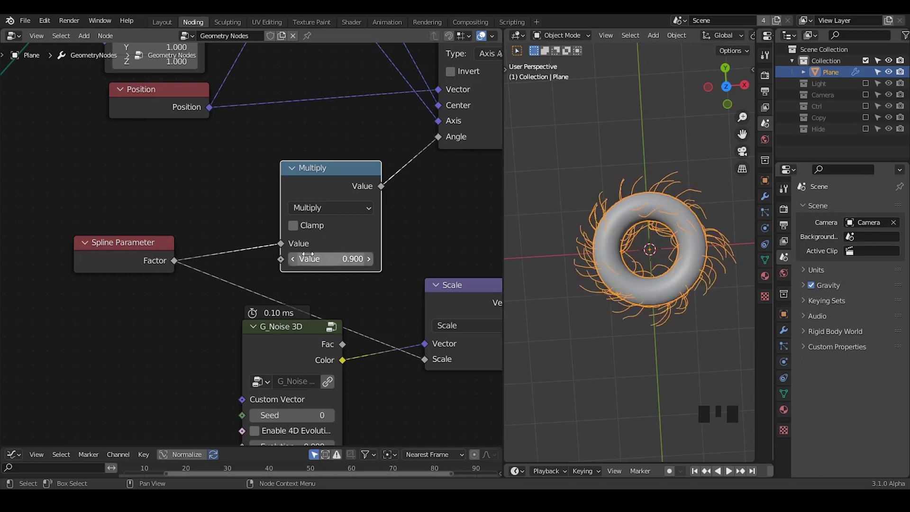
- Spread the Spline Parameter and Multiply nodes apart to leave free space between them
left_click_drag(321, 179, 331, 165)
left_click_drag(141, 262, 76, 291)
key("ctrl+a")
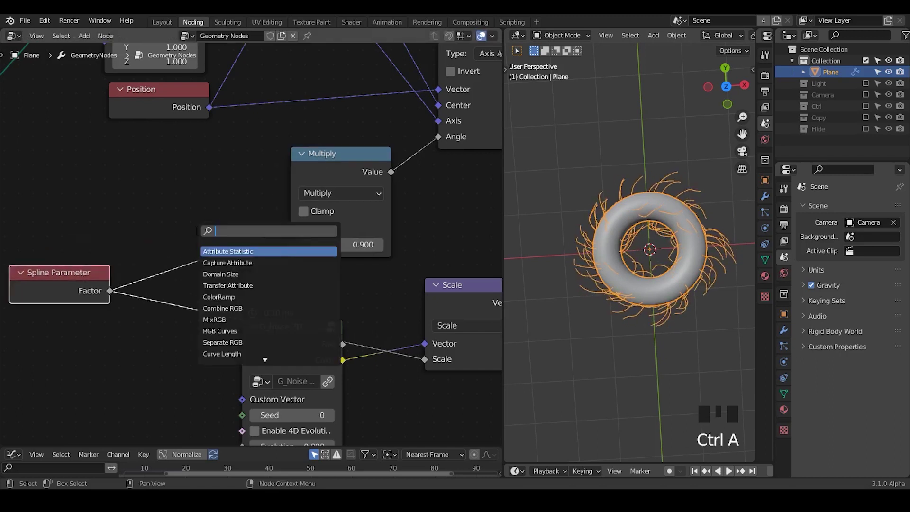
type("float")
key("Escape")
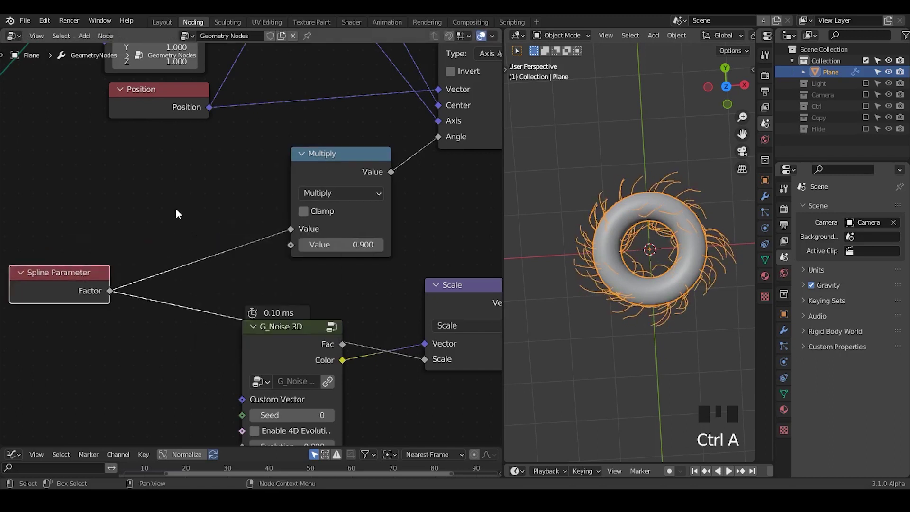
- Set the G_Curve Linear Count to 16 and the G_Noise 3D Freq to 0.690
middle_click_drag(177, 221, 302, 301)
middle_click_drag(268, 246, 160, 293, "ctrl")
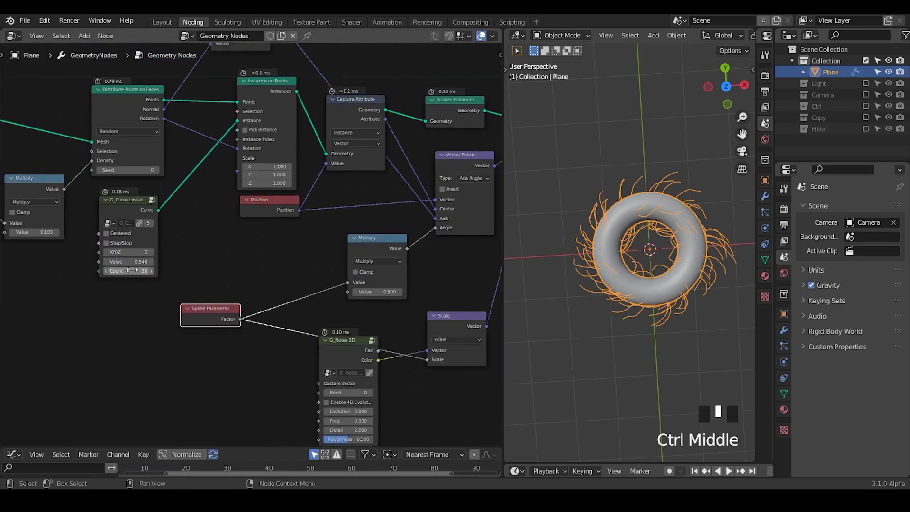
left_click_drag(132, 270, 151, 270)
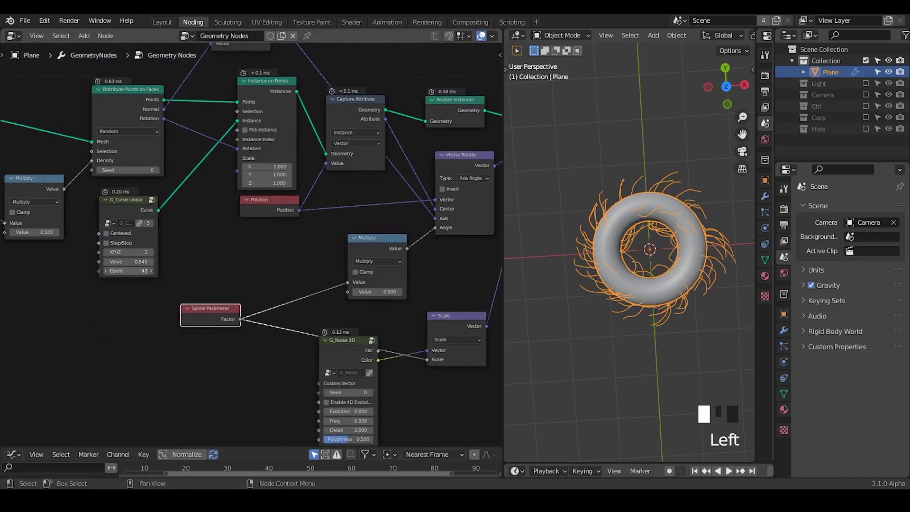
middle_click_drag(253, 305, 396, 301)
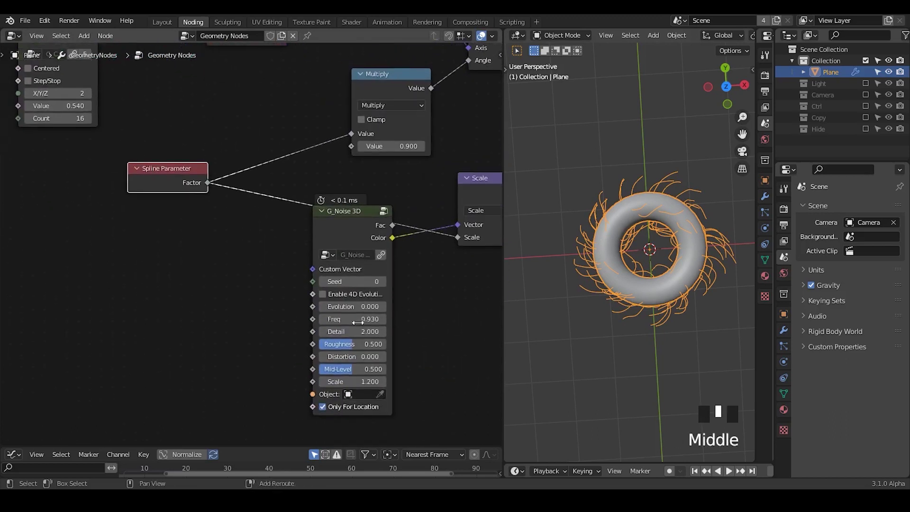
mouse_move(353, 319)
left_mouse_down("shift")
mouse_move(379, 319)
mouse_move(349, 318)
left_mouse_up("shift")
- Duplicate the Set Position node onto the geometry link after the original and move the Vector Rotate link to the duplicate's Position
middle_click_drag(349, 318, 317, 198)
left_click(296, 120)
key("shift+d")
left_click(340, 116)
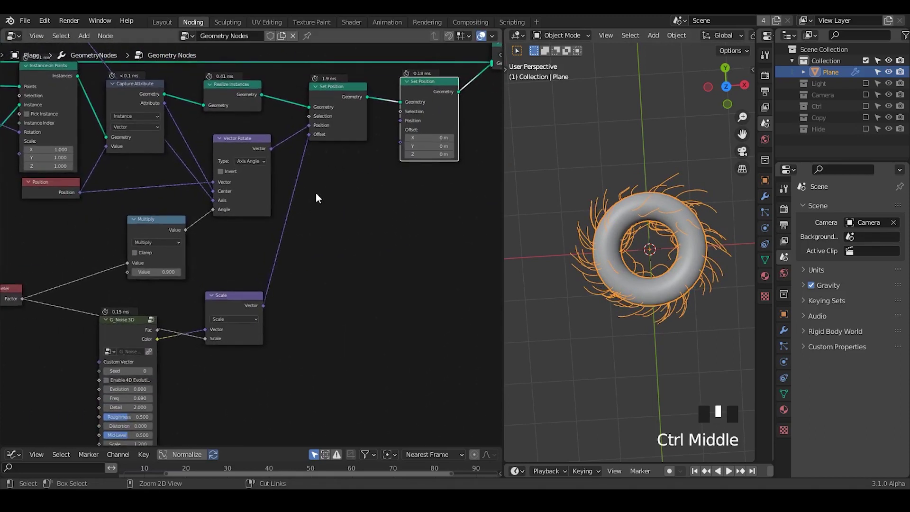
left_click_drag(307, 128, 401, 121)
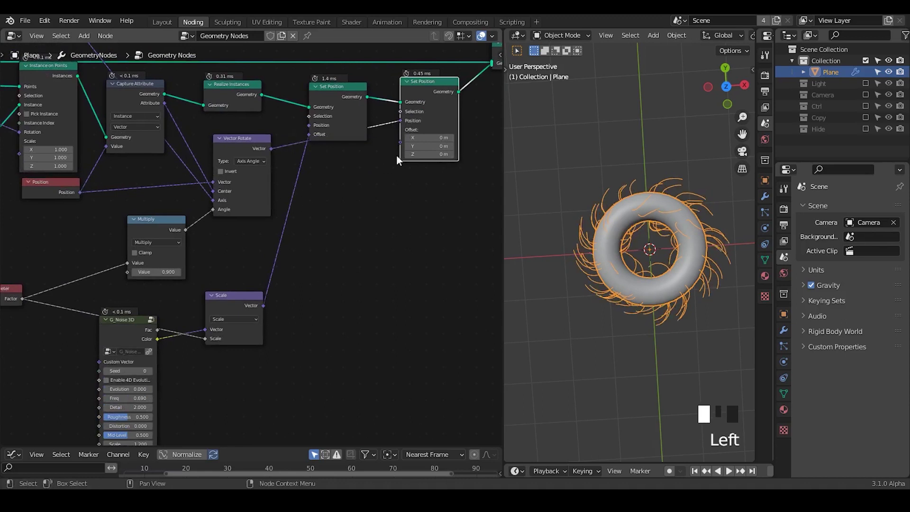
- Collapse the first Set Position node and hide the unused sockets of the second one
middle_click_drag(397, 155, 446, 124)
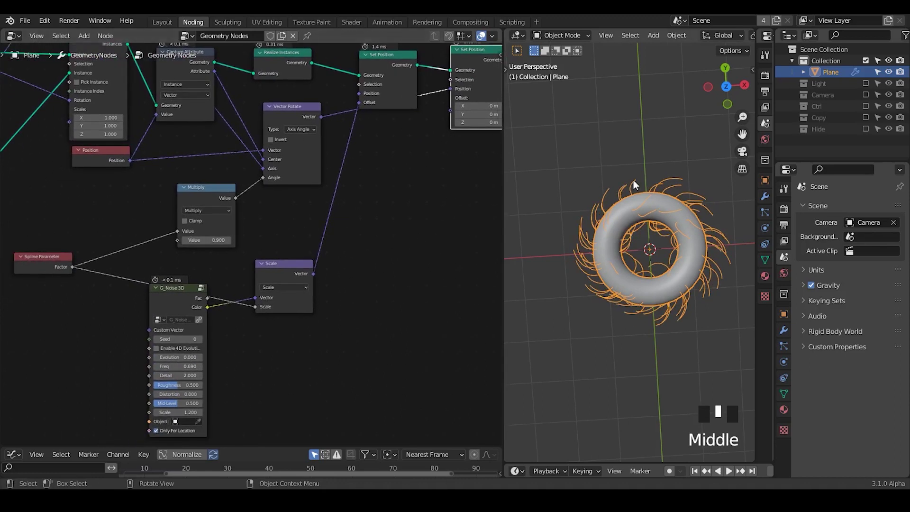
middle_click_drag(405, 191, 373, 220)
left_click_drag(446, 86, 451, 100)
left_click(335, 84)
left_click(449, 103)
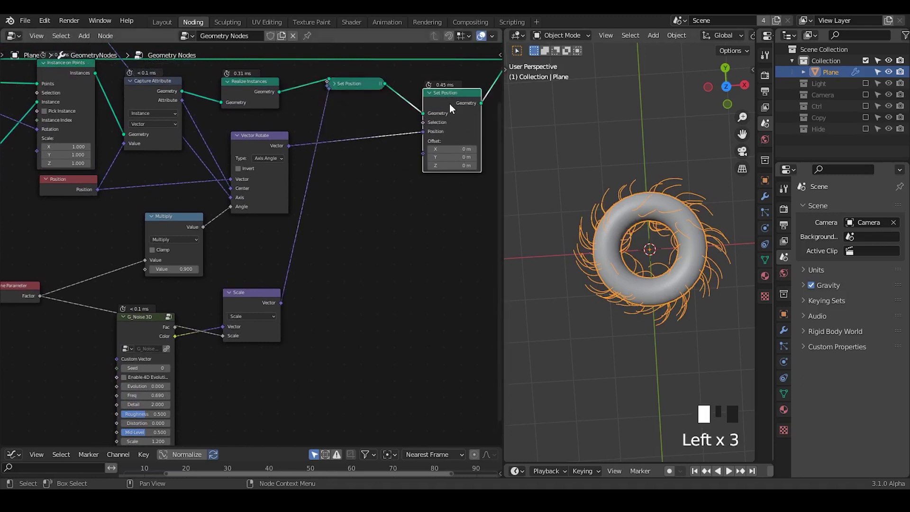
key("ctrl+h")
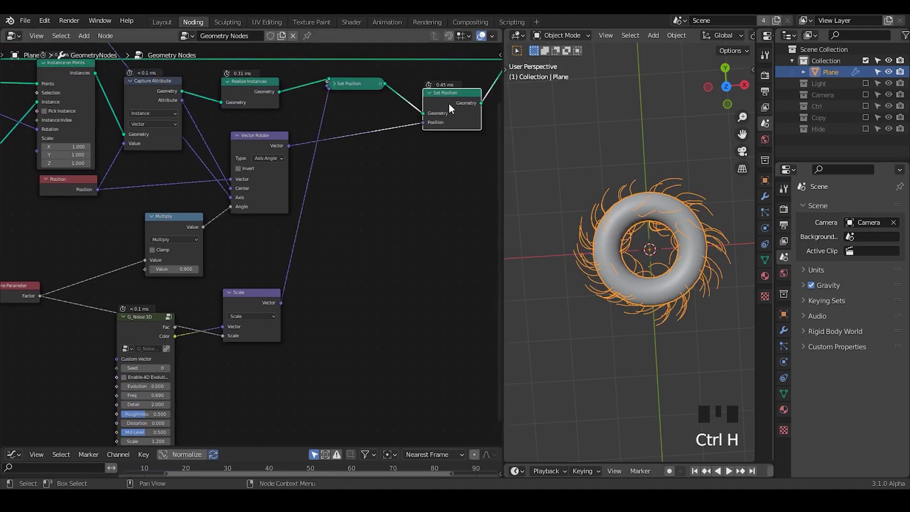
key("ctrl+h")
key("ctrl+h")
- Lower the Spline Parameter node, raise G_Noise 3D slightly, and set the Multiply value feeding the Angle to 1.100
middle_click(212, 267)
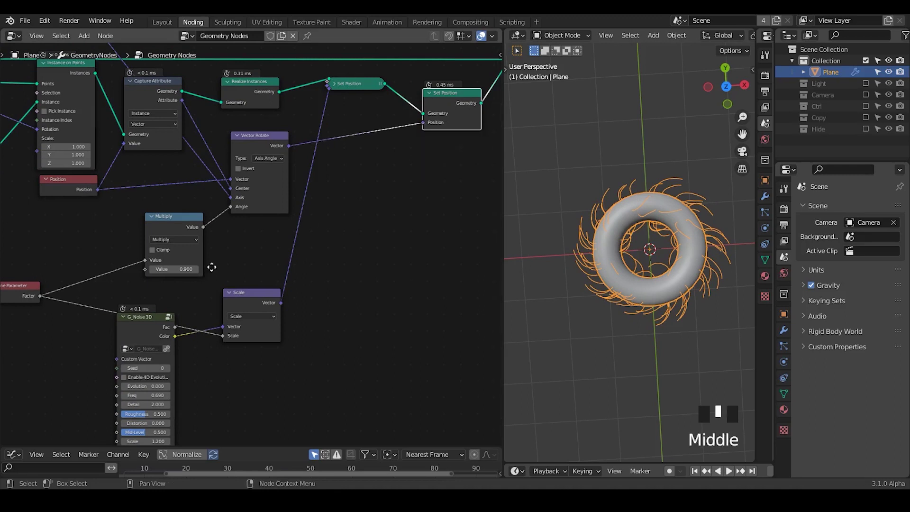
middle_click_drag(211, 267, 301, 268)
left_click_drag(182, 261, 184, 309)
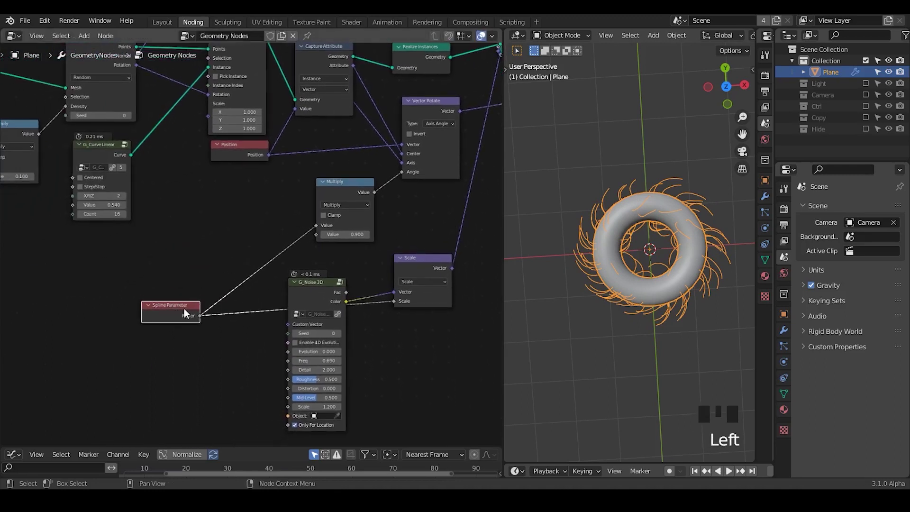
left_click_drag(317, 284, 322, 267)
middle_click_drag(374, 323, 394, 323, "ctrl")
mouse_move(374, 231)
left_mouse_down()
mouse_move(398, 231)
mouse_move(381, 231)
left_mouse_up()
middle_click_drag(638, 277, 643, 264)
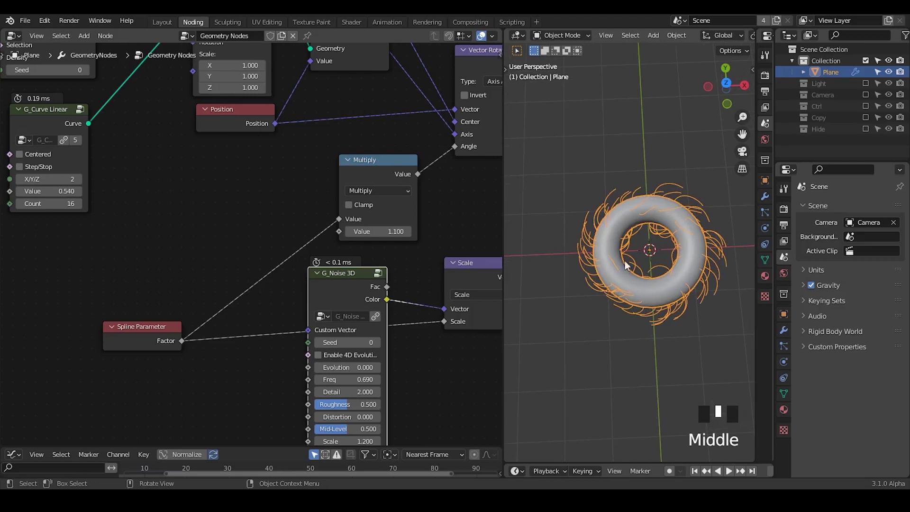
- Widen the node editor area and annotate the viewport with a large curved arrow running clockwise around the torus
middle_click_drag(283, 262, 547, 221)
left_click_drag(502, 223, 517, 223)
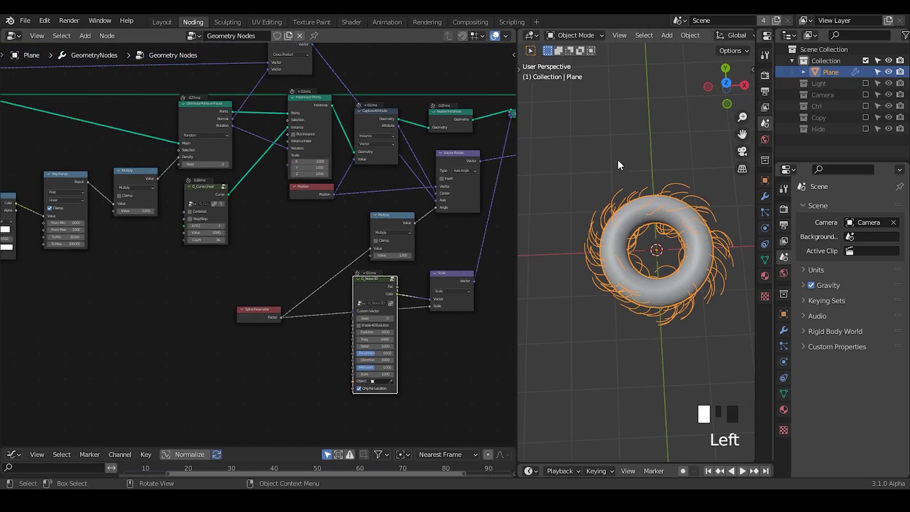
key("d")
mouse_move(636, 158)
left_mouse_down()
mouse_move(700, 192)
mouse_move(599, 331)
mouse_move(589, 318)
left_mouse_up()
mouse_move(582, 286)
left_mouse_down()
mouse_move(575, 340)
mouse_move(610, 315)
left_mouse_up()
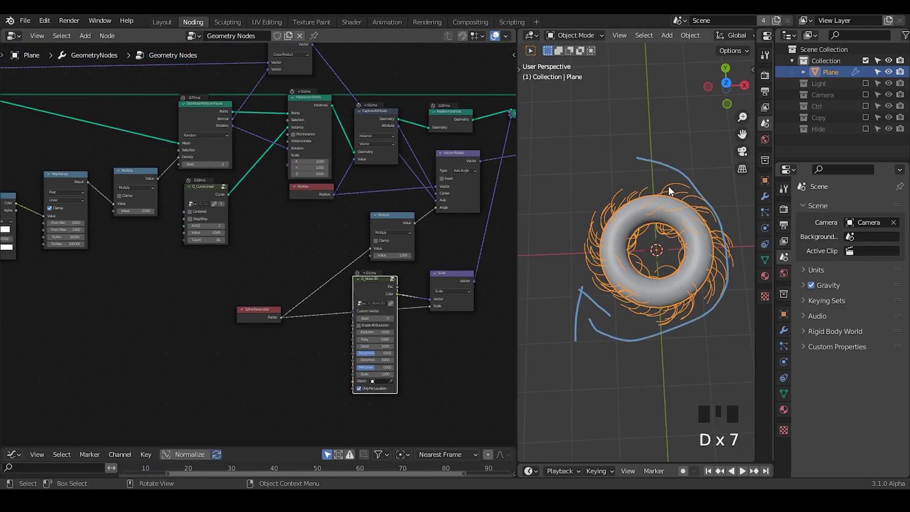
- Duplicate the Add and Modulo nodes below Curve to Mesh and feed the duplicate Add from the 1 m circle's float Capture Attribute
middle_click_drag(219, 280, 252, 297)
left_click(207, 329)
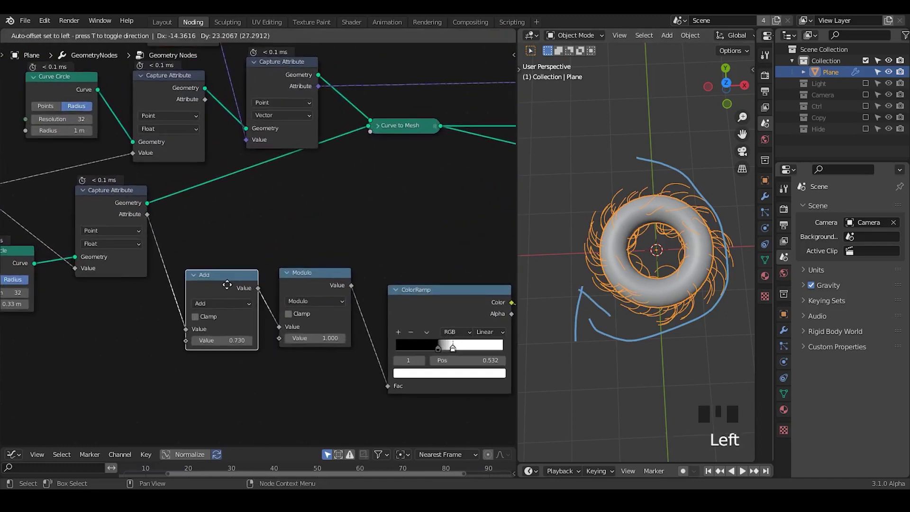
left_click_drag(326, 237, 233, 356)
key("shift+d")
middle_click_drag(287, 226, 286, 253)
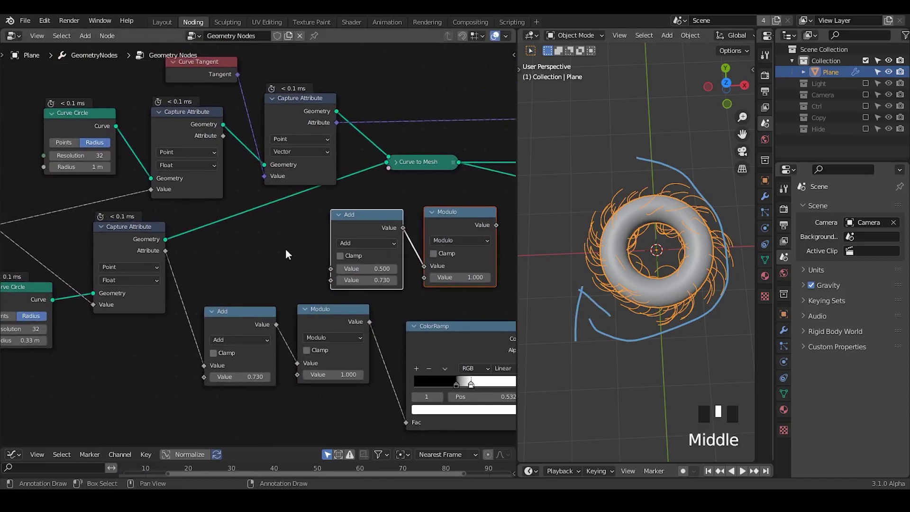
left_click(287, 254)
left_click_drag(223, 136, 337, 270)
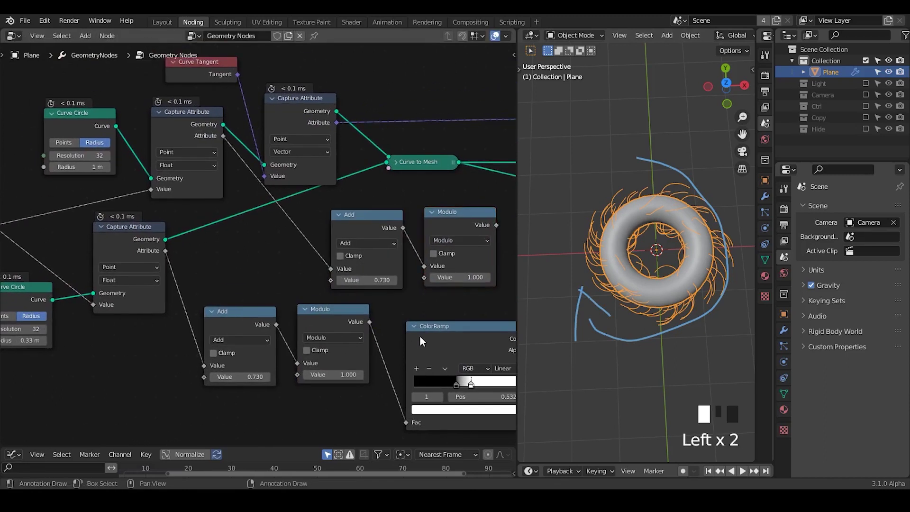
middle_click_drag(420, 334, 240, 183)
middle_click_drag(276, 221, 160, 231)
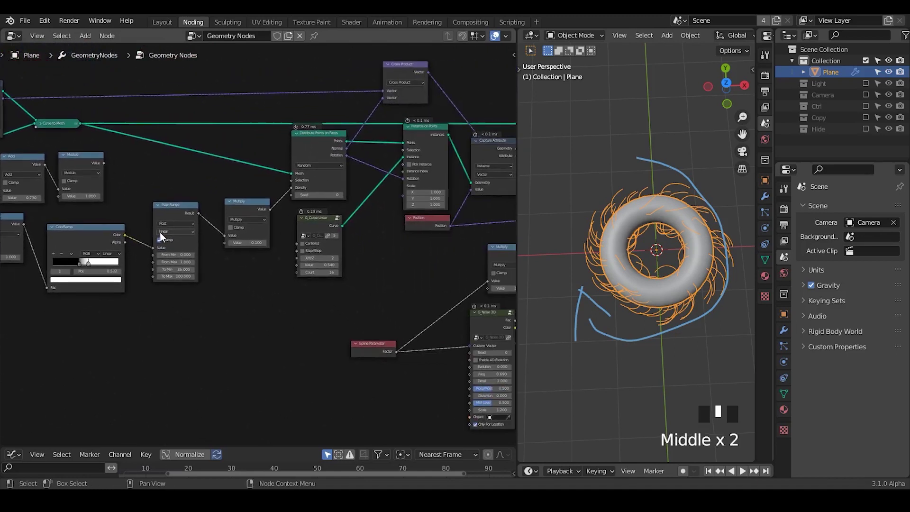
- Feed the duplicated Modulo into the second value of the Multiply driving the Angle, and set the duplicated Add's value to 8.440
left_click_drag(104, 163, 488, 289)
middle_click_drag(396, 292, 225, 214)
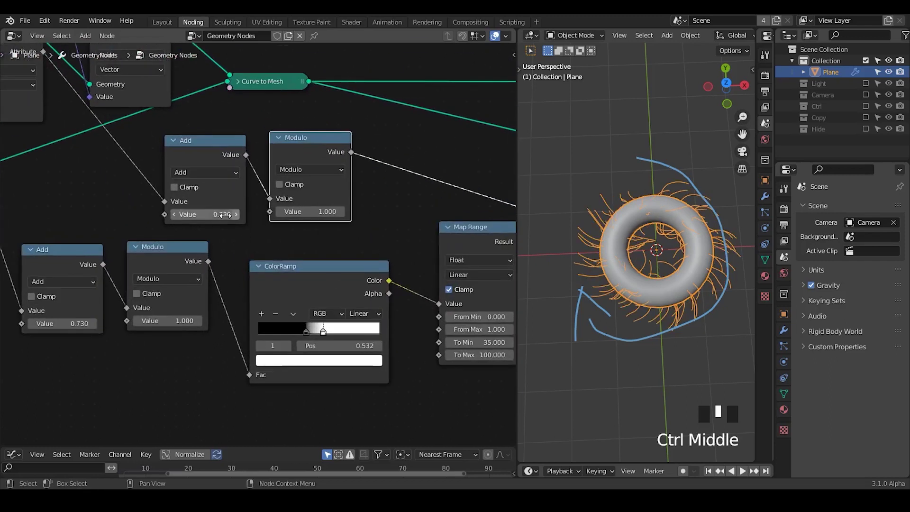
left_click_drag(225, 215, 339, 214, "shift")
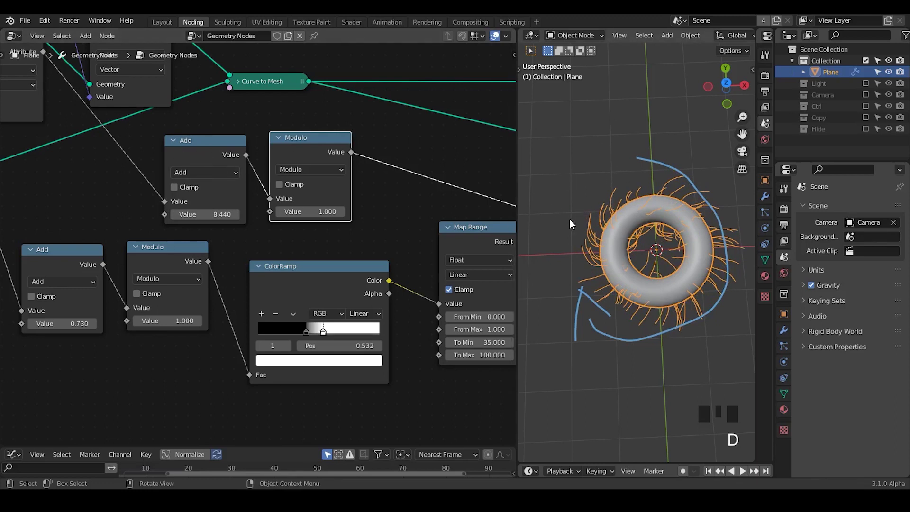
- Annotate the numbers 0 and 1 in the viewport beside the outer left side of the torus
mouse_move(562, 212)
left_mouse_down()
mouse_move(574, 231)
mouse_move(568, 200)
left_mouse_up()
left_click_drag(571, 251, 568, 282)
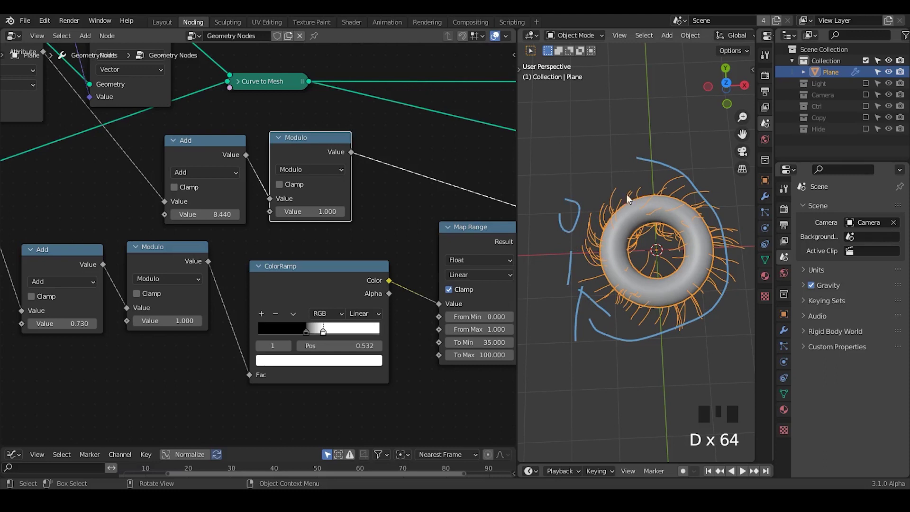
- Collapse the Map Range node that follows the ColorRamp
middle_click_drag(452, 242, 318, 230)
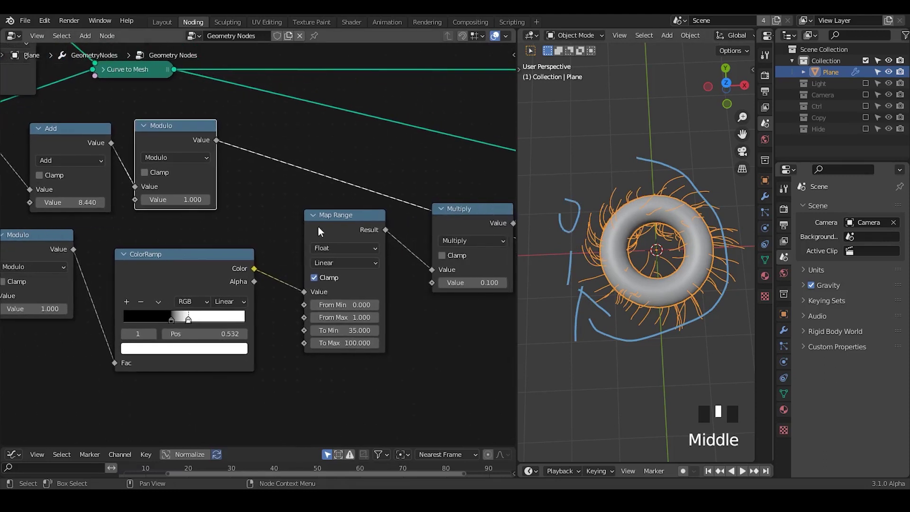
left_click(311, 218)
left_click(312, 215)
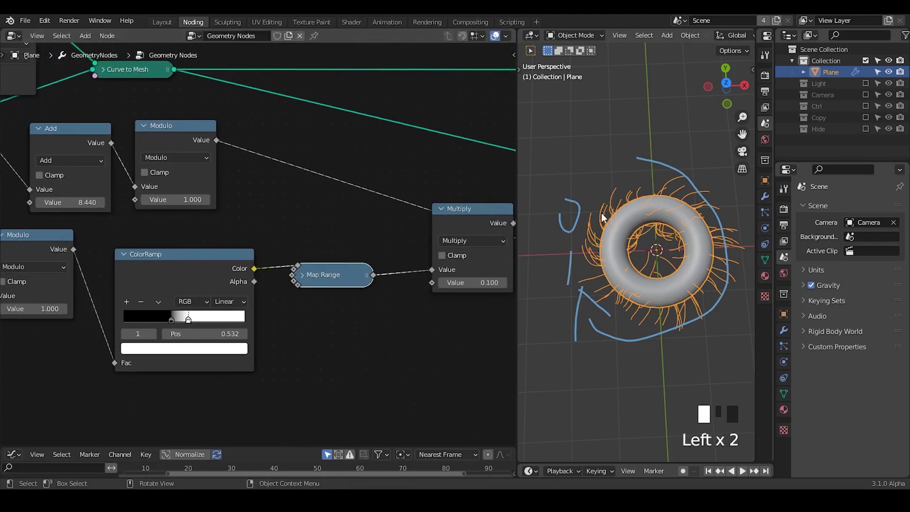
- Insert a ColorRamp on the link coming out of the duplicated Modulo node
key("ctrl+a")
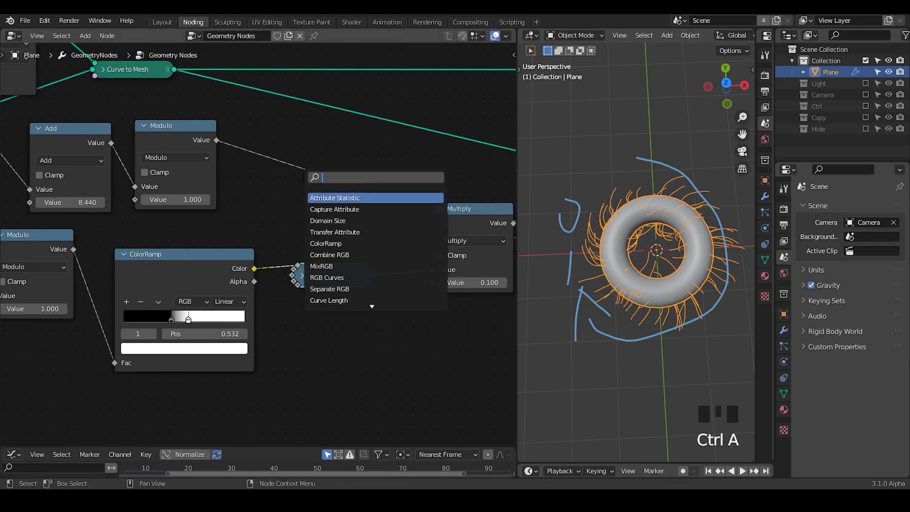
type("color")
key("Down")
key("Return")
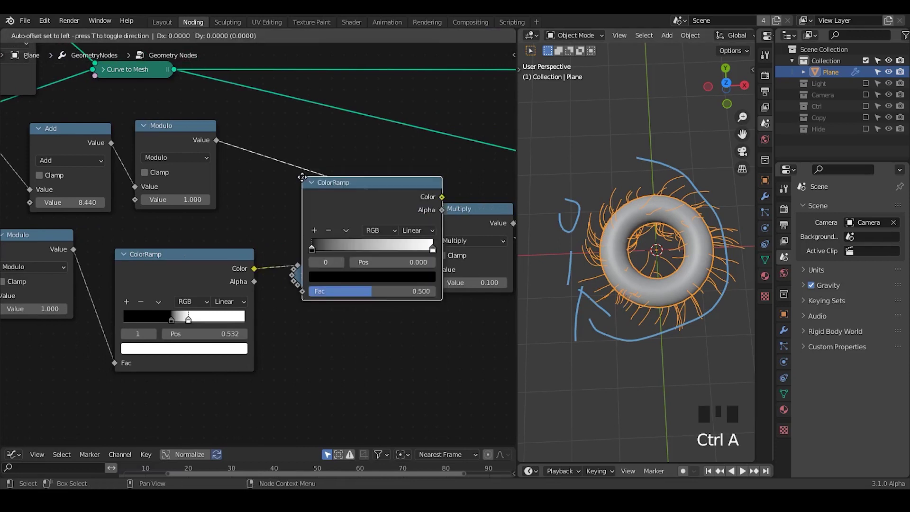
left_click(397, 217)
left_click_drag(379, 211, 336, 213)
- Add a middle stop to the new ColorRamp and set its last stop to black
left_click(281, 191)
left_click(307, 209)
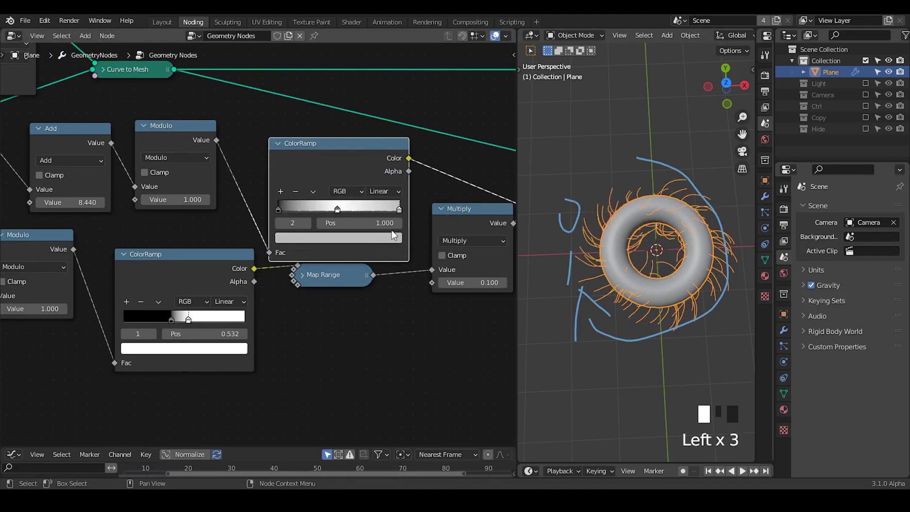
left_click(373, 238)
left_click_drag(375, 110, 375, 160)
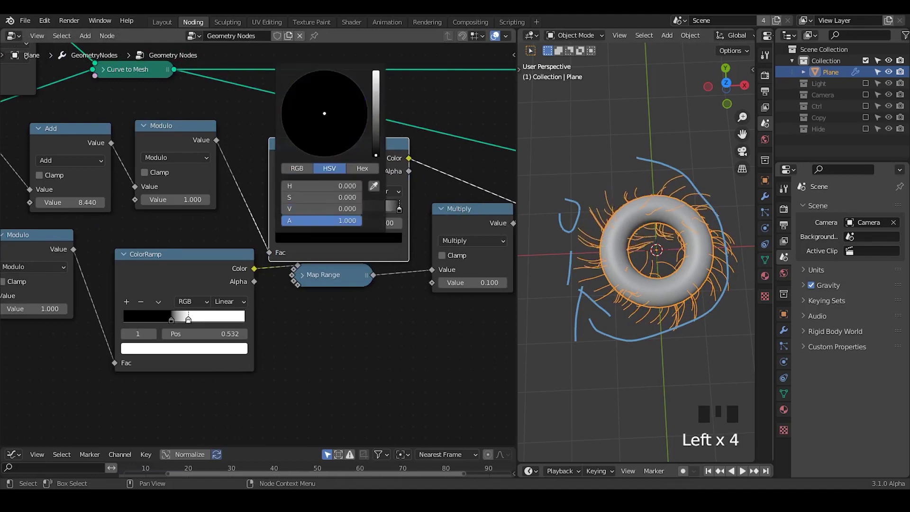
left_click(232, 172)
- Set the duplicated Add's value to 12.140 and remove the new ColorRamp while keeping the Modulo's link intact
middle_click_drag(127, 333, 217, 318)
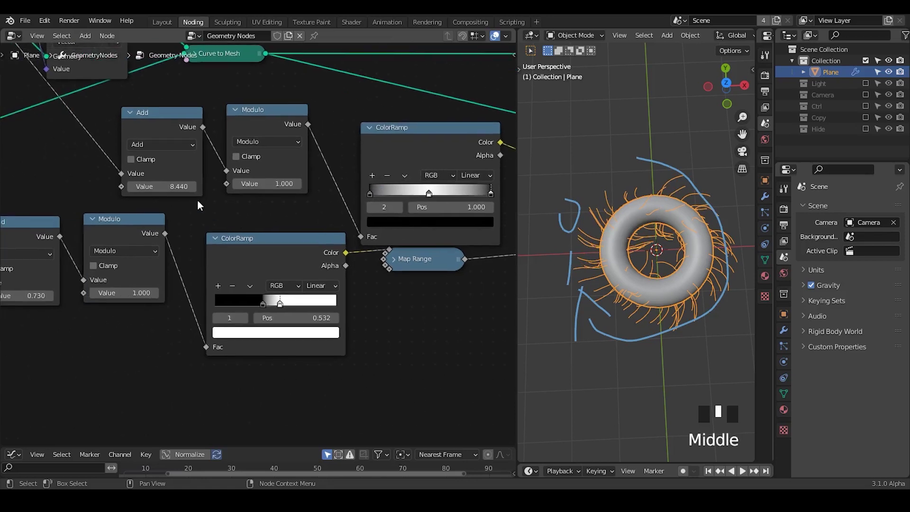
key("shift+Left")
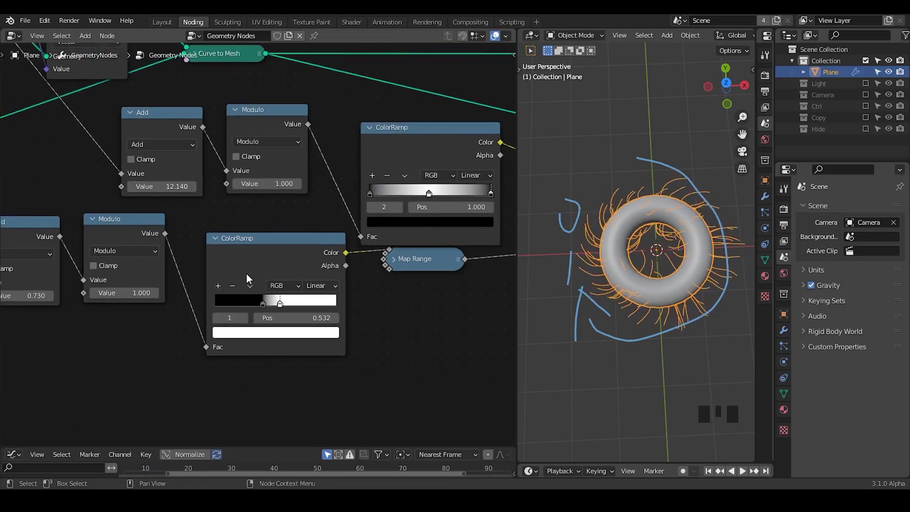
key("shift+ctrl+alt+q")
middle_click_drag(430, 311, 357, 311)
left_click(344, 149)
key("ctrl+x")
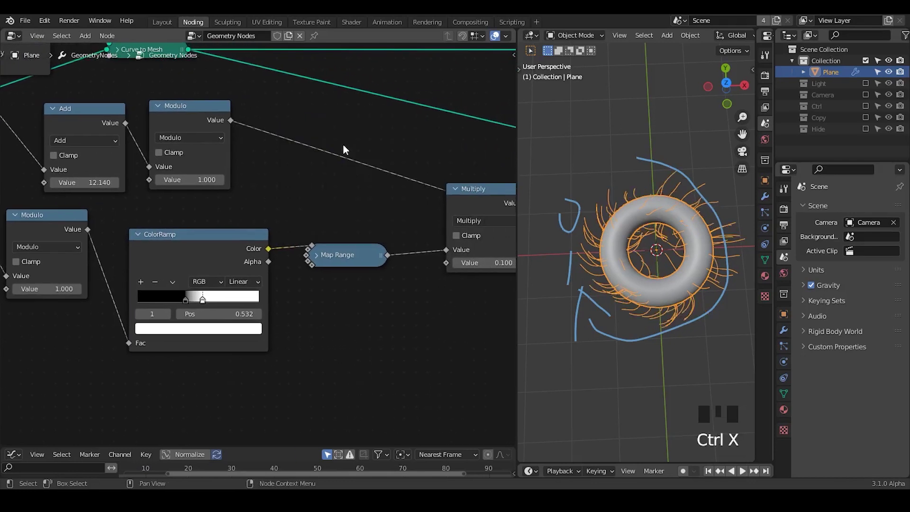
- Insert a Float Curve node on the link coming out of the duplicated Modulo
key("ctrl+a")
type("float c")
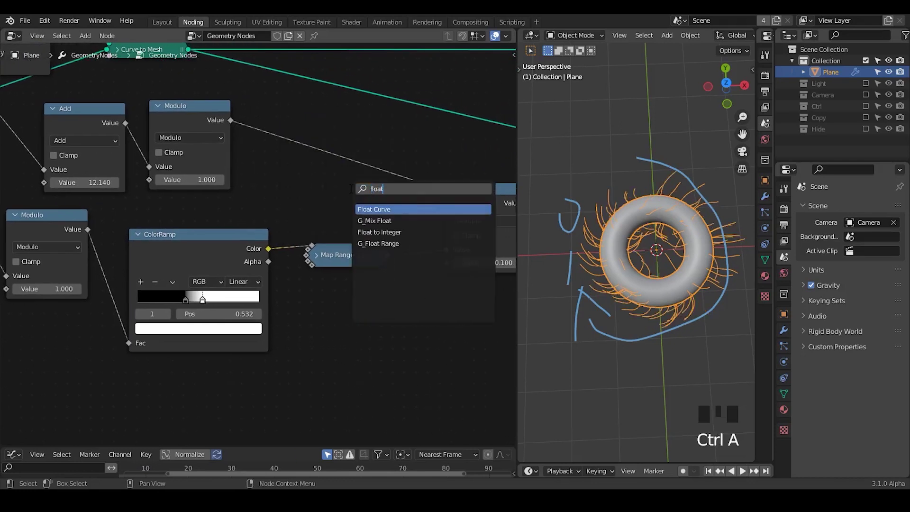
key("Return")
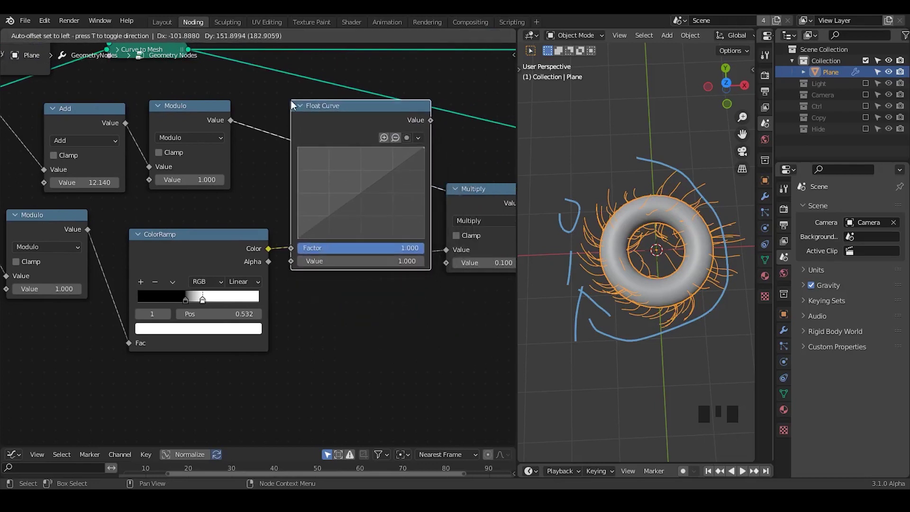
left_click(273, 78)
- Collapse the density Multiply node, and move it, the ColorRamp and the Map Range below the Float Curve to clear the overlaps
middle_click_drag(458, 204, 405, 185)
left_click(402, 169)
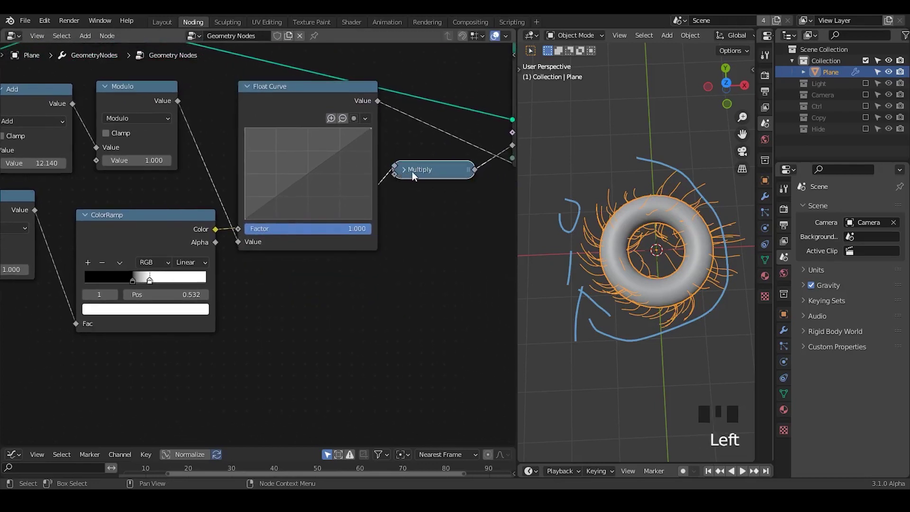
left_click_drag(411, 172, 431, 280)
left_click_drag(148, 229, 127, 335)
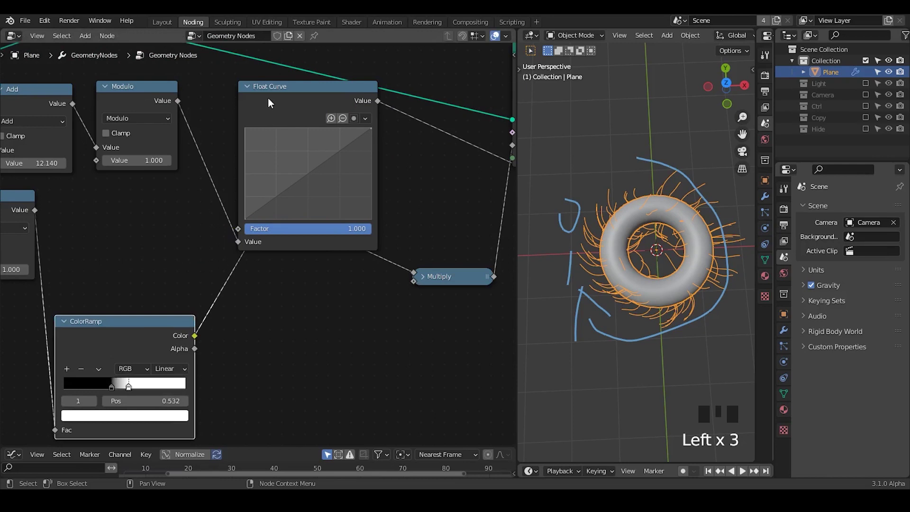
left_click_drag(269, 98, 281, 69)
left_click_drag(287, 238, 287, 338)
middle_click_drag(303, 300, 304, 275, "ctrl")
left_click_drag(287, 123, 252, 171)
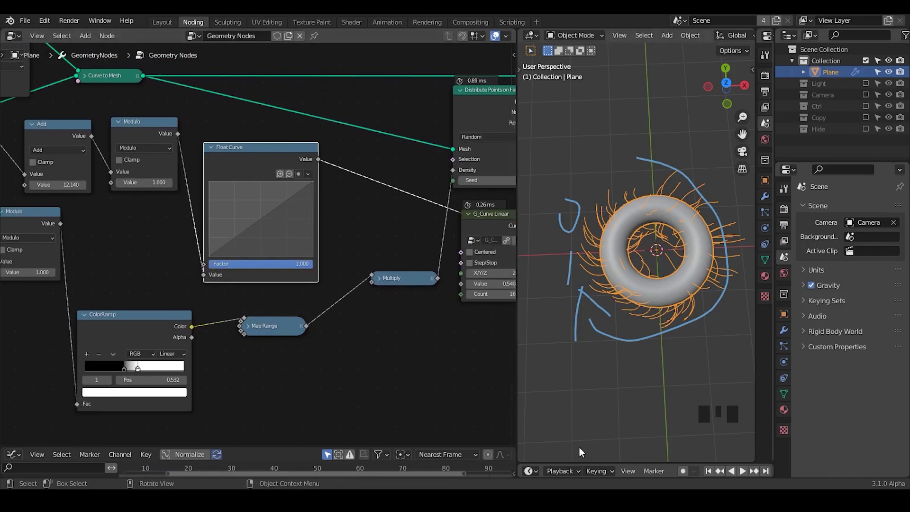
- Insert a Map Range node after the Float Curve and set its To Min to -1
left_click_drag(339, 447, 338, 424)
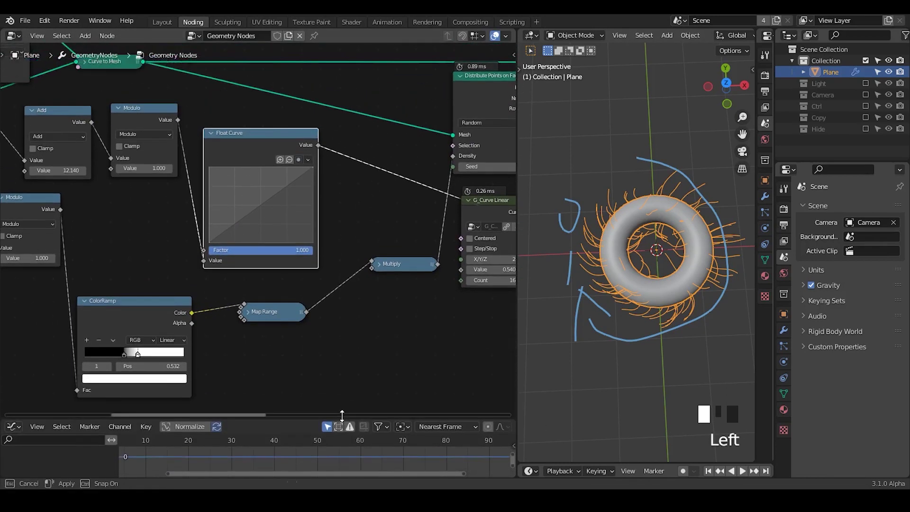
key("ctrl+a")
type("map")
key("Return")
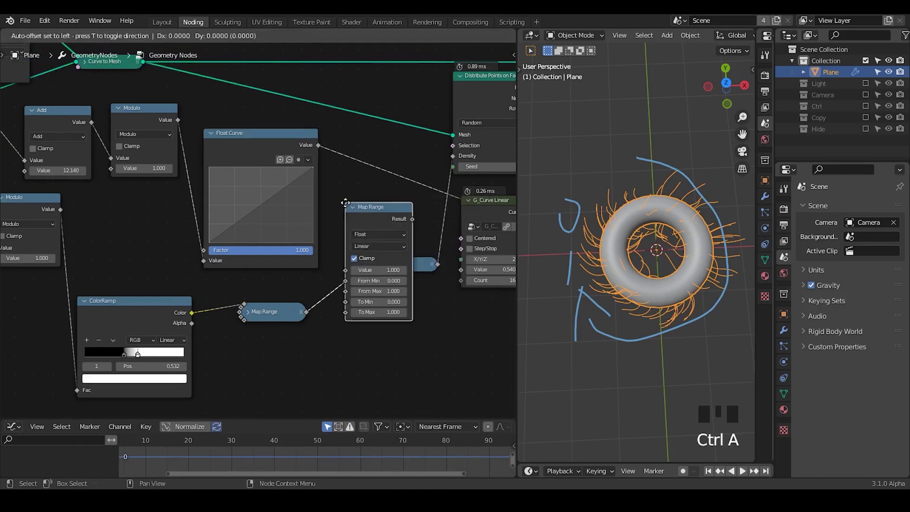
left_click(380, 204)
left_click(395, 247)
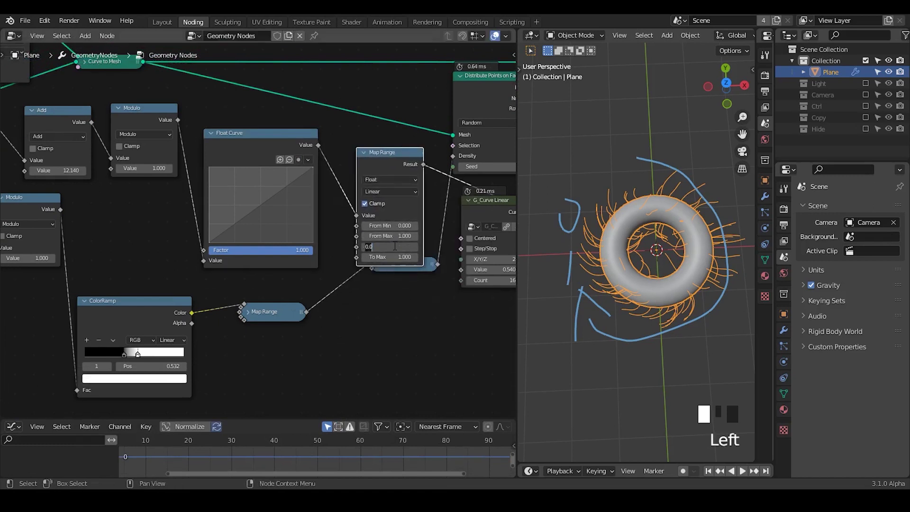
type("-1")
key("Return")
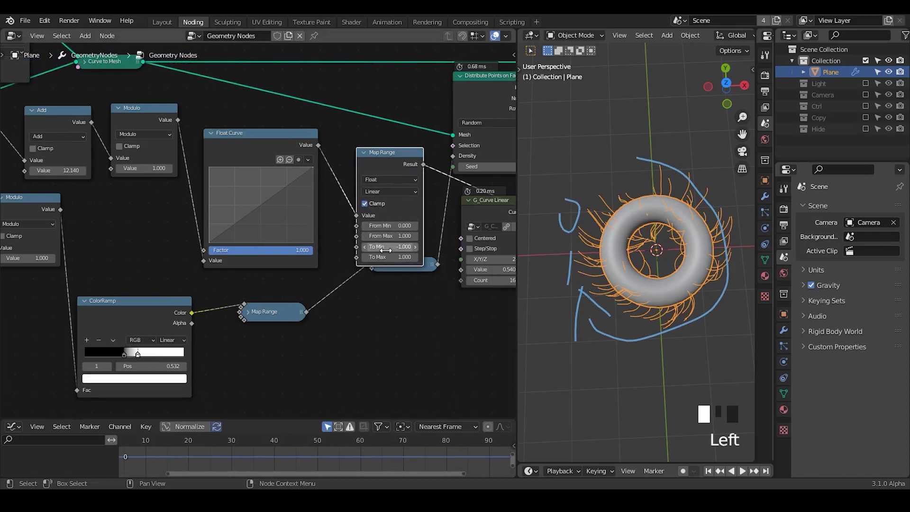
- Show the Float Curve's clipping options and the plane's modifier properties
middle_click_drag(380, 349, 375, 325, "ctrl")
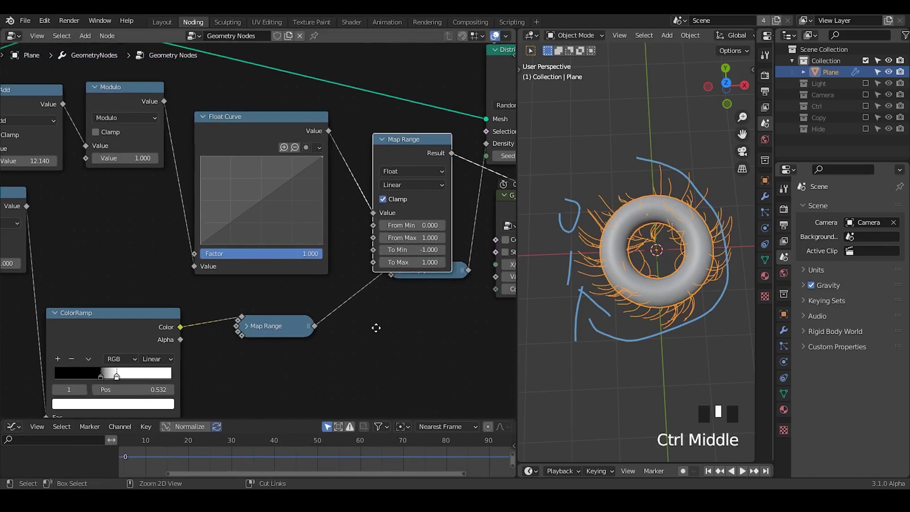
left_click(306, 148)
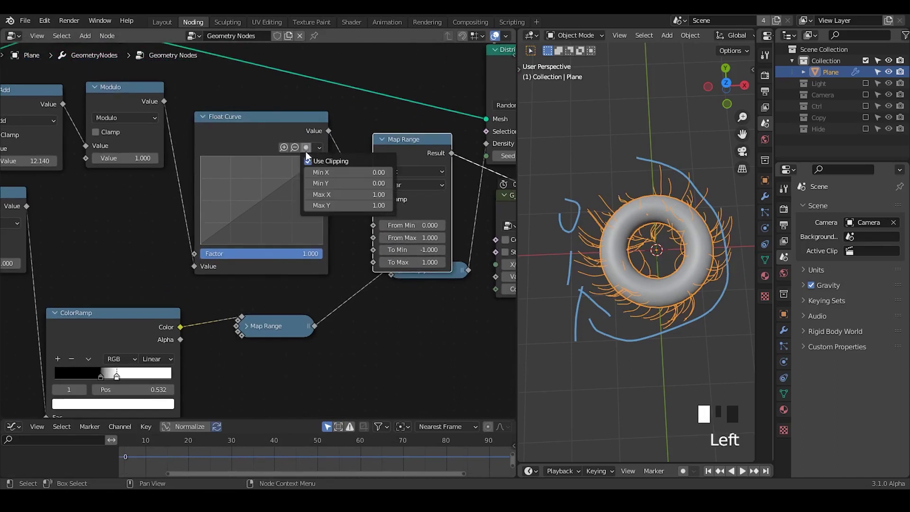
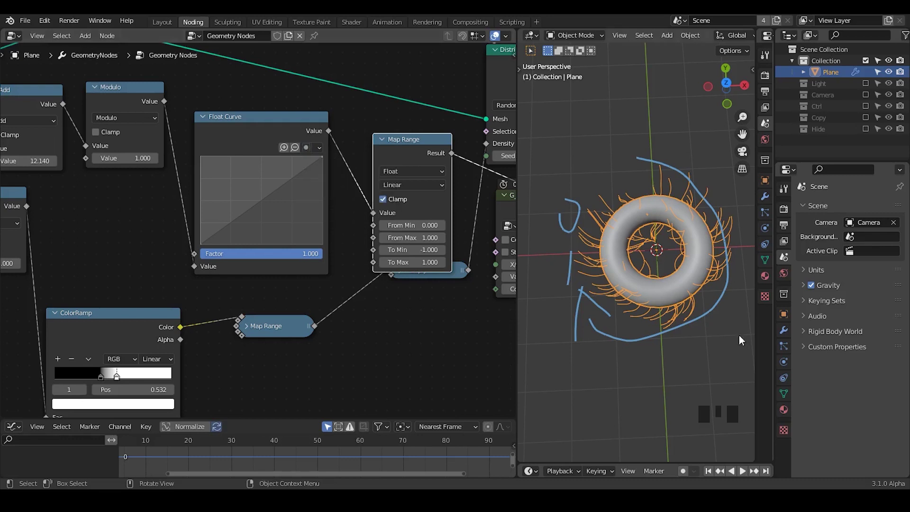
left_click(784, 330)
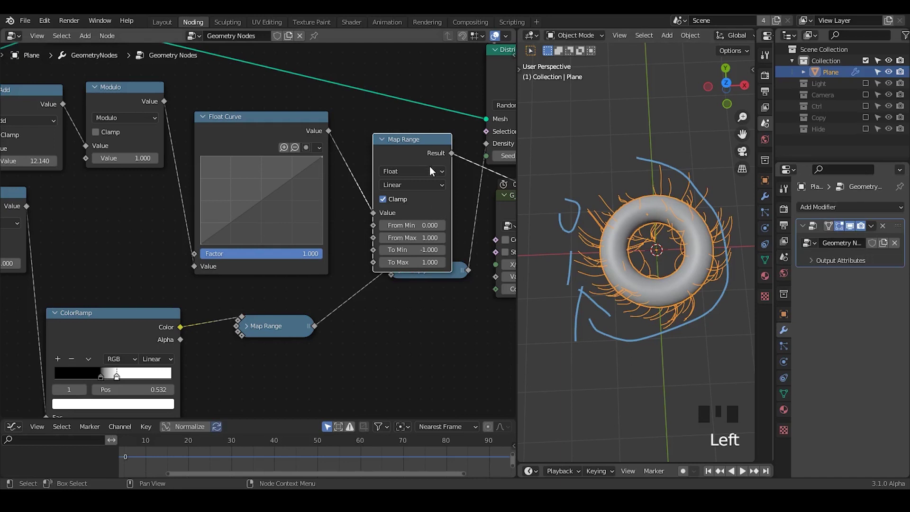
- Raise the new Map Range slightly and flatten the Float Curve with its start point at about 0.49 and end point at 0.50
left_click_drag(431, 170, 430, 164)
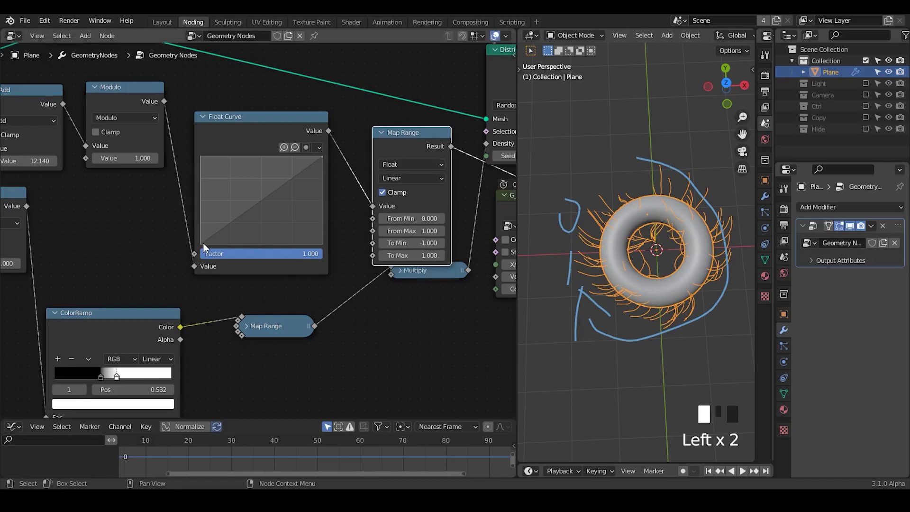
middle_click_drag(202, 247, 253, 261)
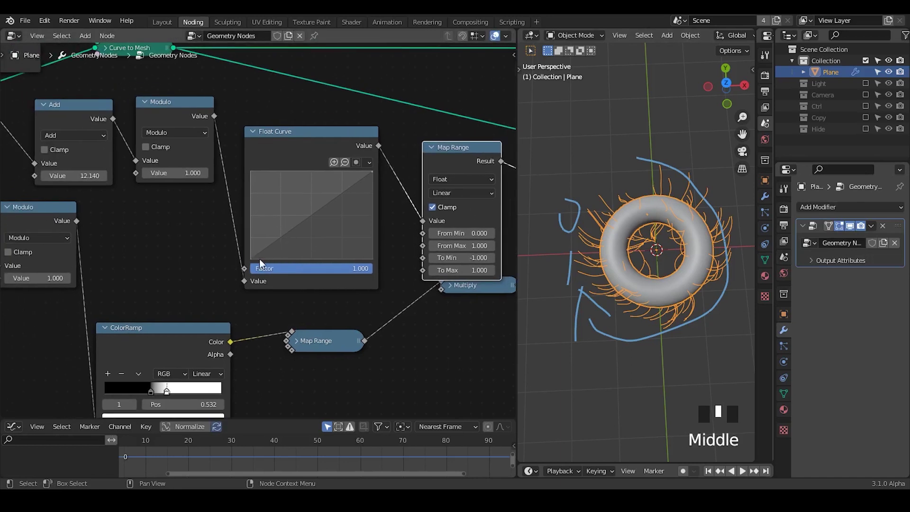
left_click_drag(260, 260, 259, 218)
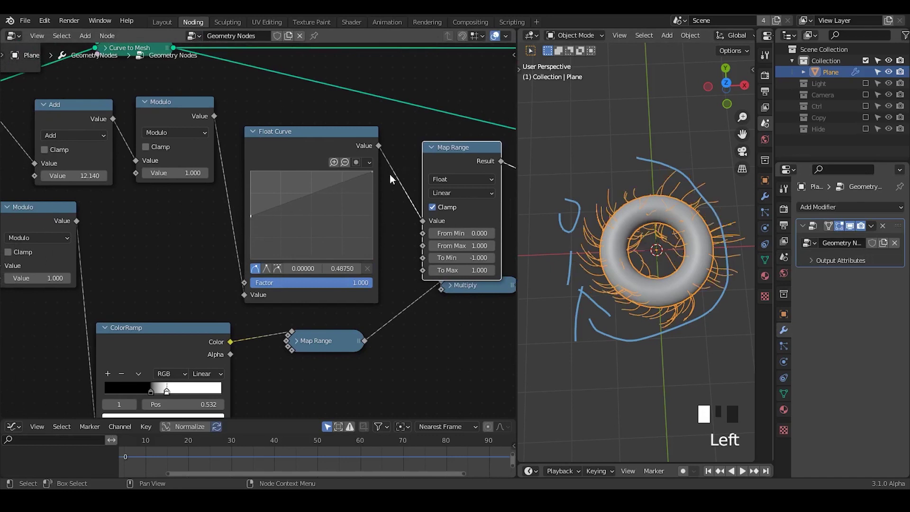
left_click(371, 173)
left_click_drag(371, 173, 371, 215)
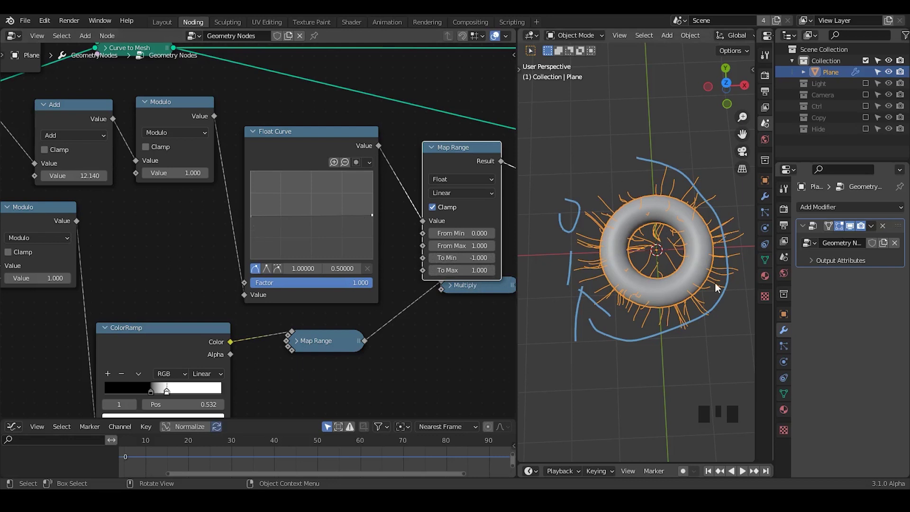
- Shape the Float Curve into a wave with a peak in its first half and a trough at about 0.62, 0.16
middle_click_drag(140, 209, 184, 212)
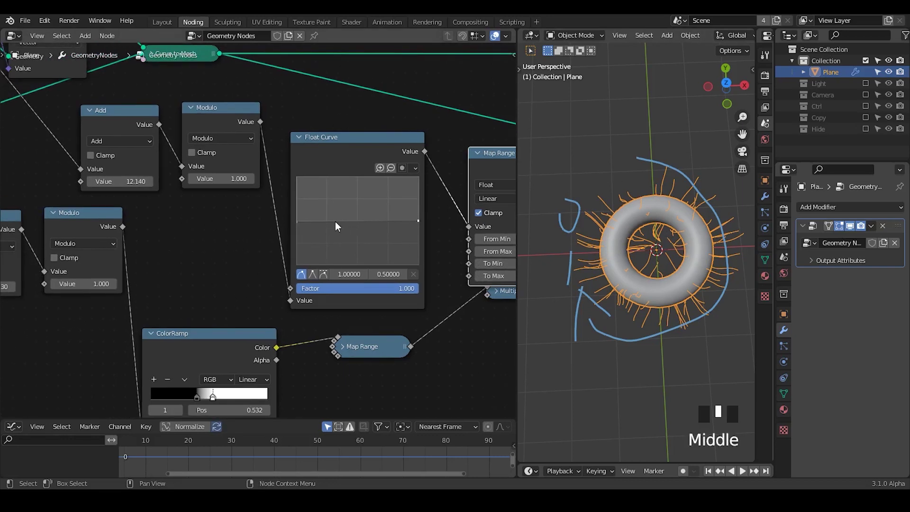
left_click_drag(334, 221, 372, 252)
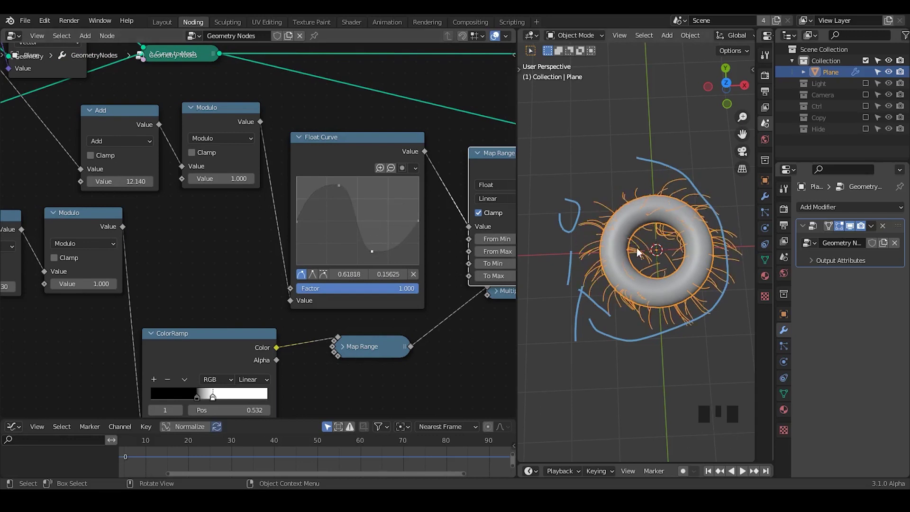
- Erase the existing viewport annotations and draw a downward curved arrow along the torus's lower-left side
middle_click_drag(635, 247, 587, 258)
mouse_move(594, 204)
right_mouse_down()
mouse_move(678, 132)
mouse_move(677, 311)
mouse_move(718, 286)
right_mouse_up()
mouse_move(557, 246)
left_mouse_down()
mouse_move(568, 299)
mouse_move(590, 311)
left_mouse_up()
- Move the Float Curve's trough point to about 0.76, 0.05
left_click(373, 247)
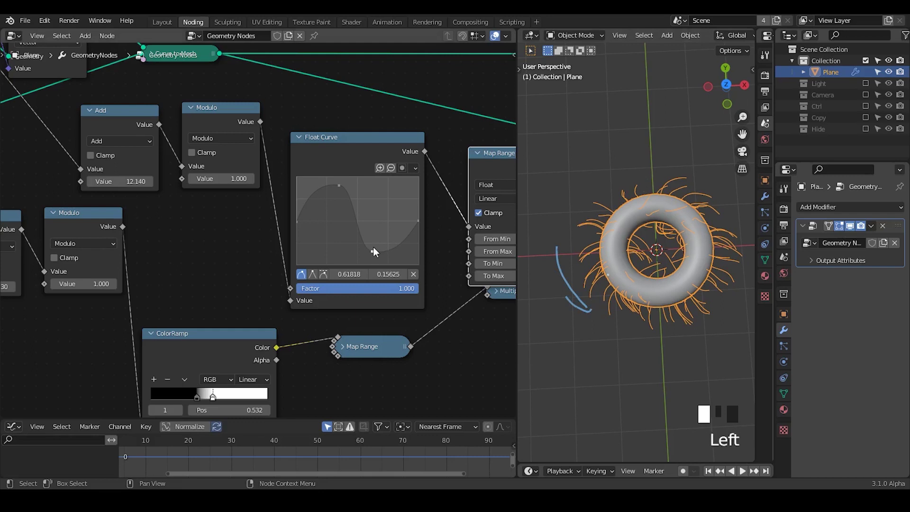
left_click_drag(372, 247, 388, 260)
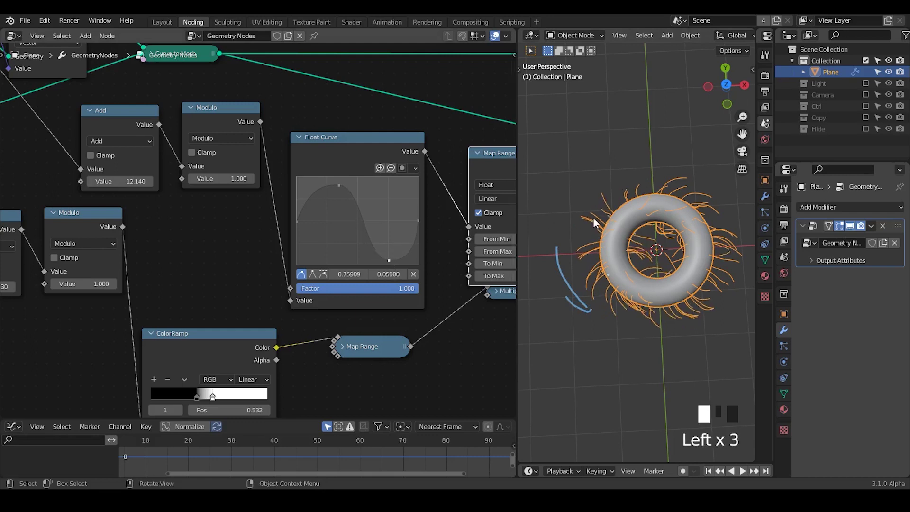
- Annotate one arrow pointing up and right at the torus's upper left and another pointing right below its lower right
key("d")
mouse_move(564, 204)
left_mouse_down()
mouse_move(589, 168)
mouse_move(586, 177)
left_mouse_up()
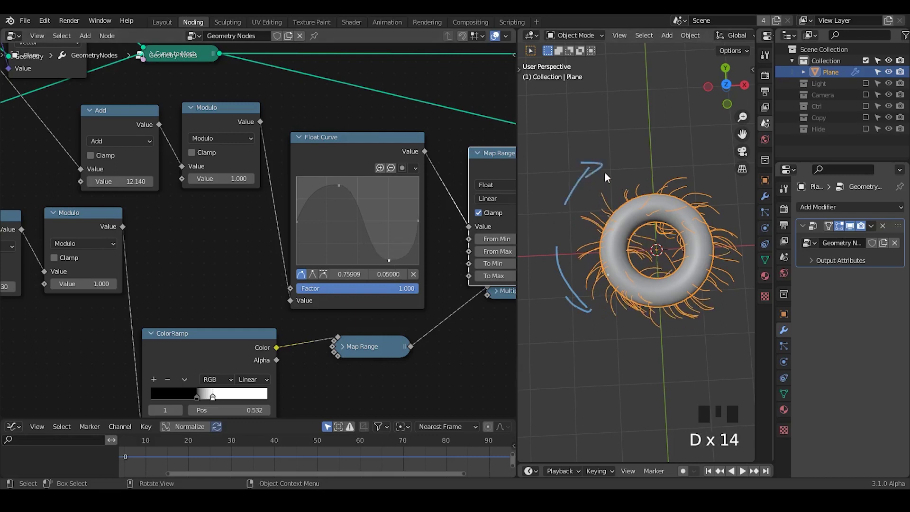
mouse_move(679, 336)
left_mouse_down()
mouse_move(722, 313)
mouse_move(737, 344)
left_mouse_up()
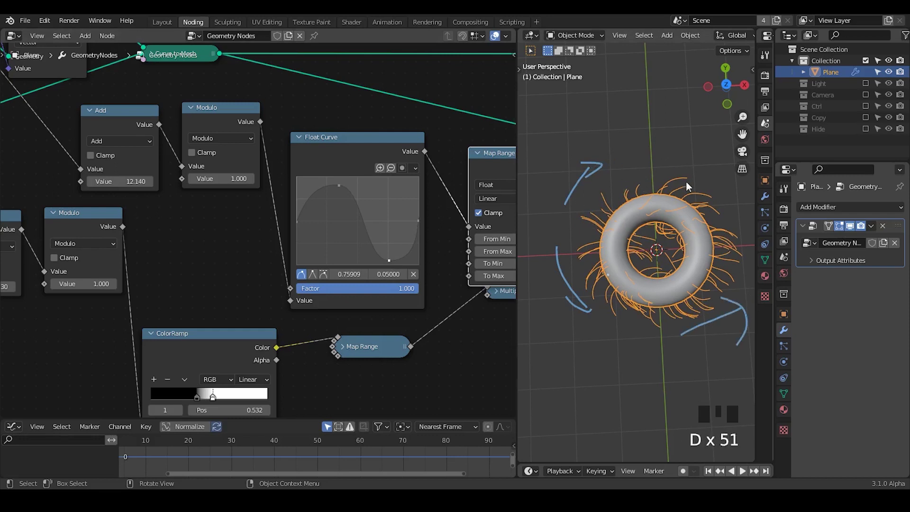
- Raise the value of the Add node feeding the Float Curve to 15.970 and select each of the curve's end points in turn
left_click_drag(122, 187, 187, 187, "shift")
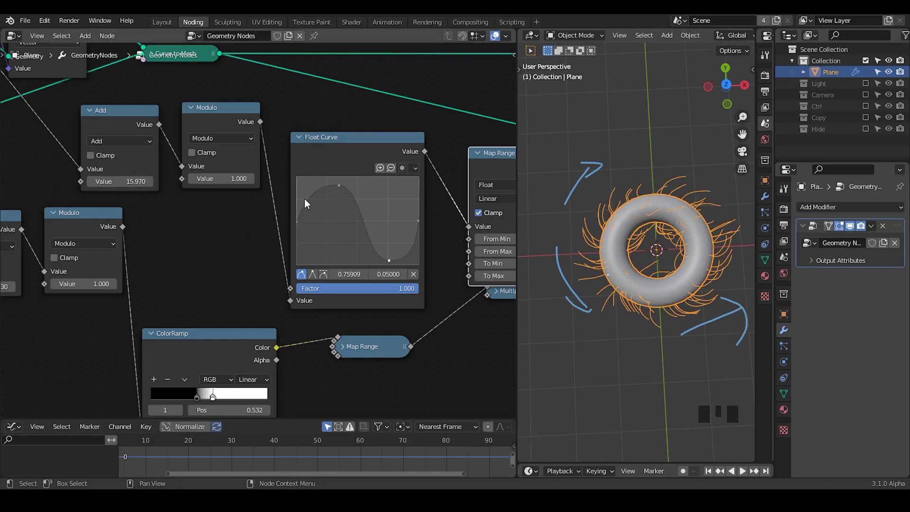
left_click(299, 221)
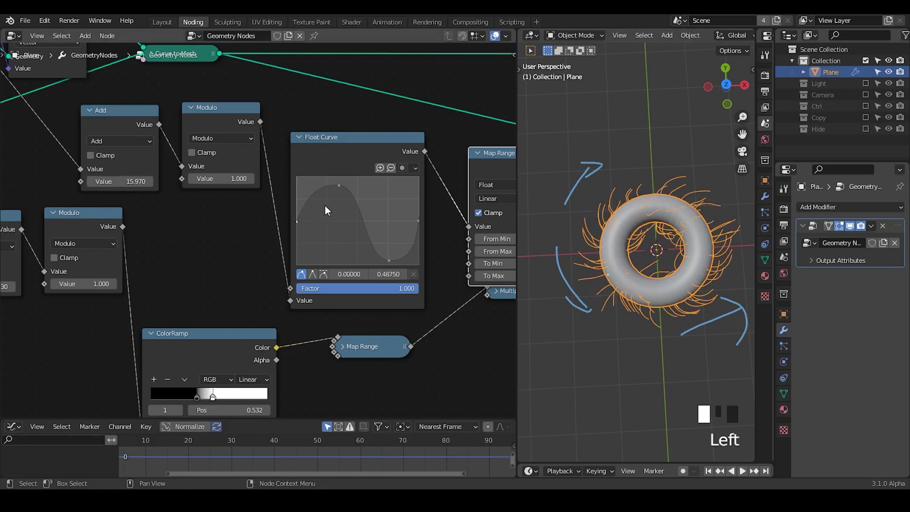
left_click(411, 168)
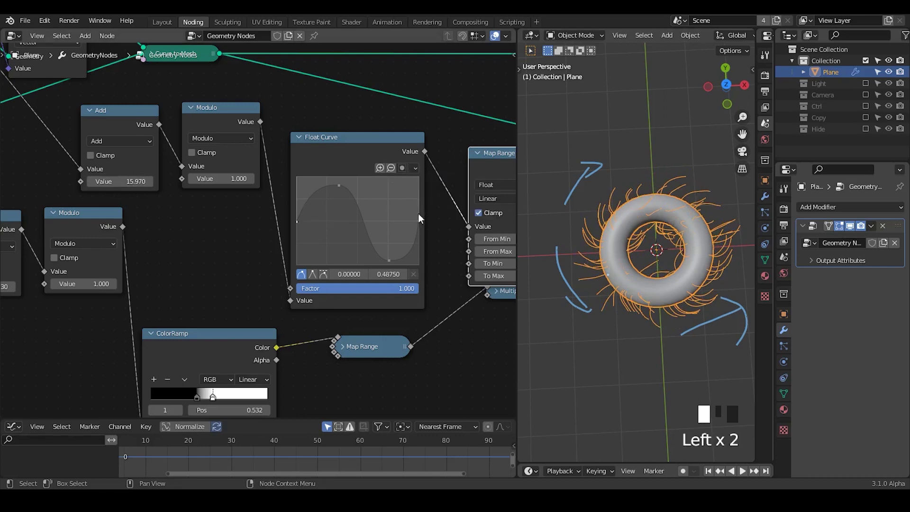
left_click(416, 219)
left_click(415, 168)
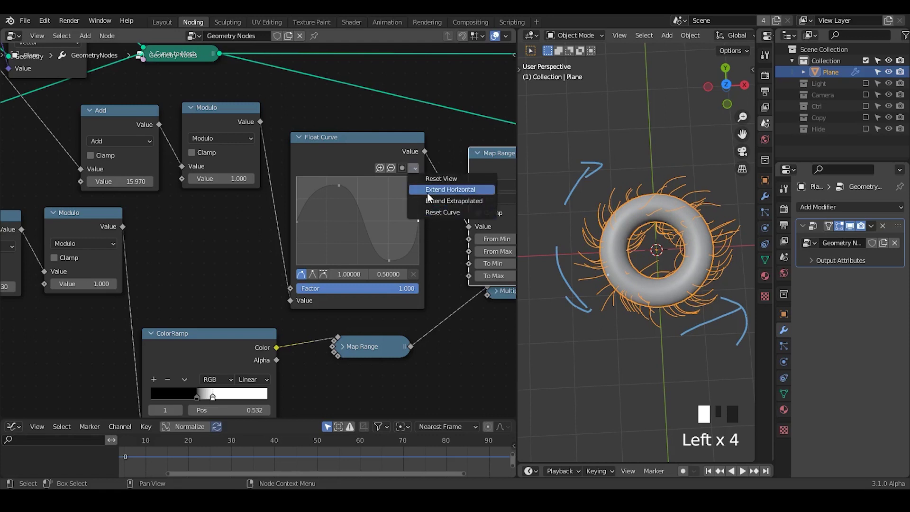
- Reshape the Float Curve into a tighter wave starting at about 0.24, 0.49, with its peak at about 0.41, 0.93
left_click_drag(387, 261, 364, 245)
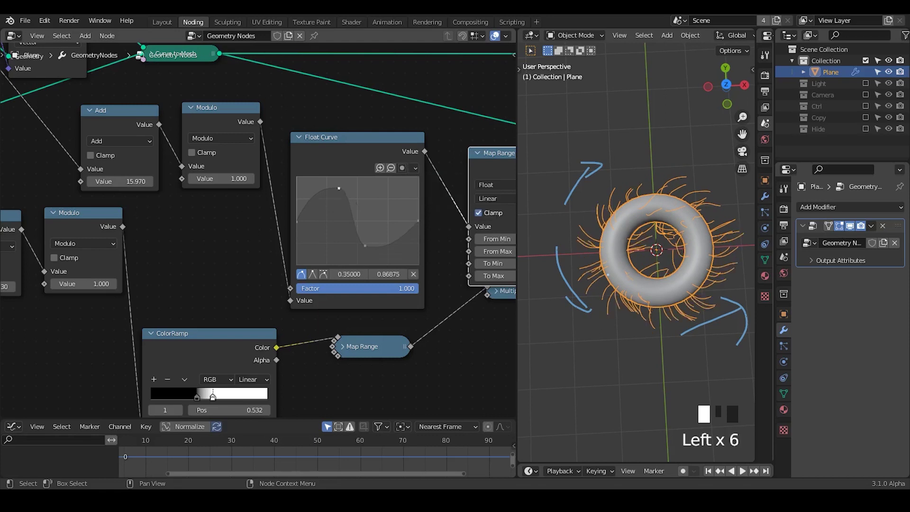
left_click_drag(298, 222, 325, 221)
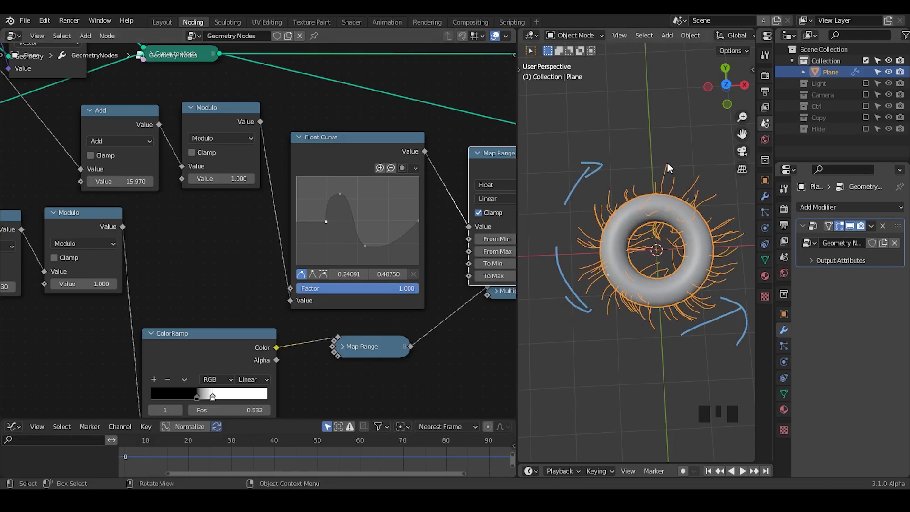
left_click(397, 219)
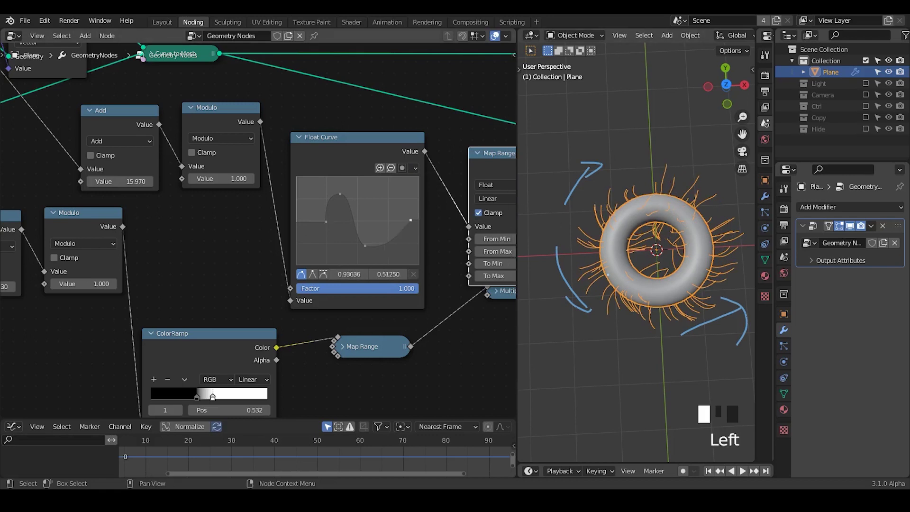
left_click_drag(365, 245, 345, 183)
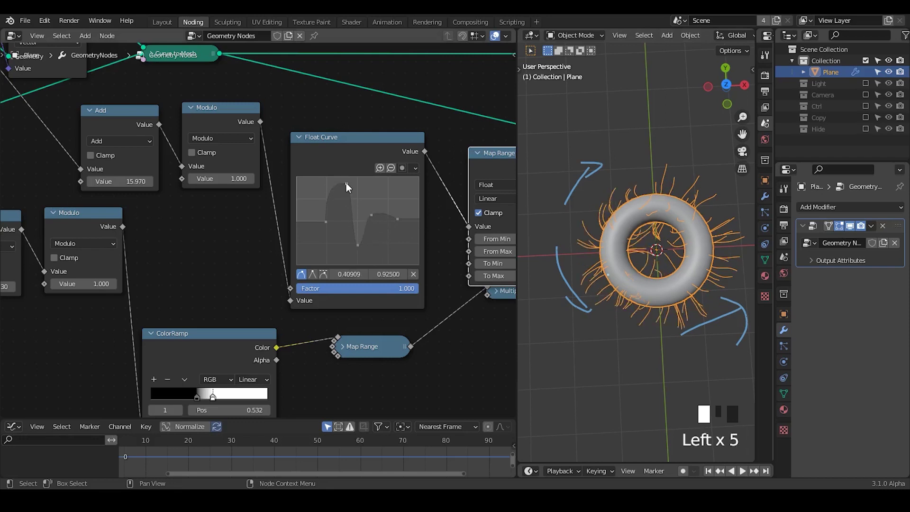
- Reset the value of the Add node feeding the Float Curve to 0, and raise it gradually to 1.250
left_click(120, 181)
type("0")
key("Return")
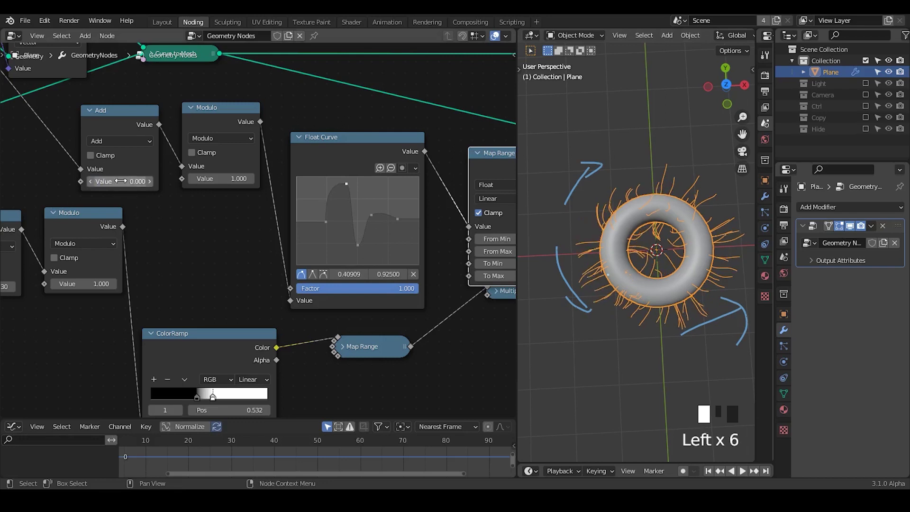
left_click_drag(120, 181, 227, 192, "shift")
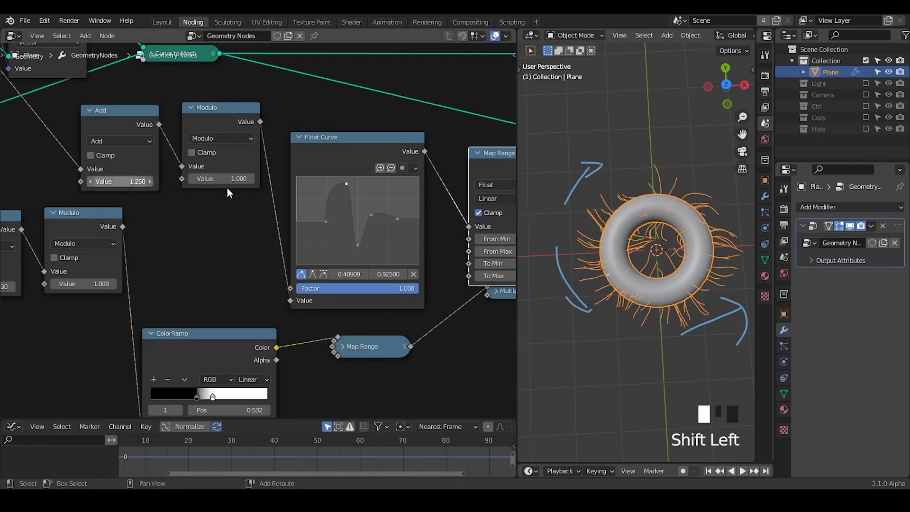
- Erase the blue arrow annotations around the torus
key("d")
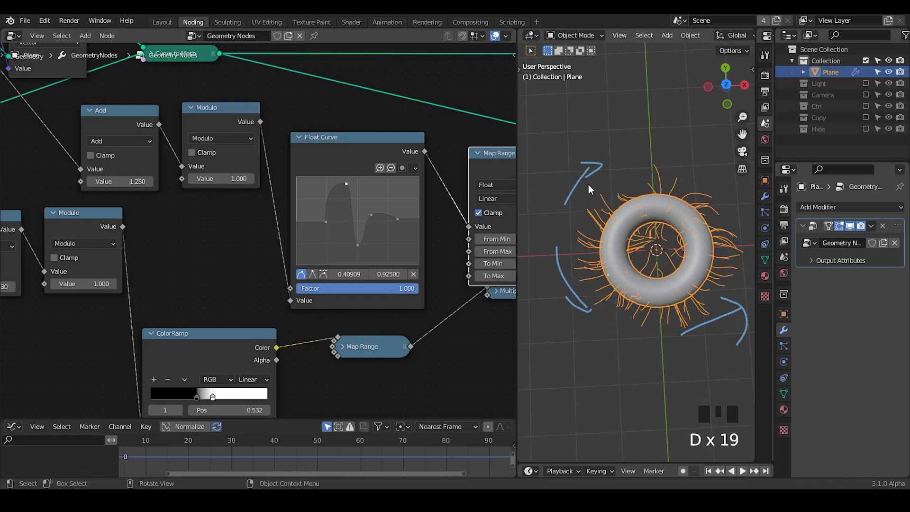
mouse_move(588, 184)
right_mouse_down()
mouse_move(589, 153)
mouse_move(646, 345)
mouse_move(747, 307)
right_mouse_up()
key("d")
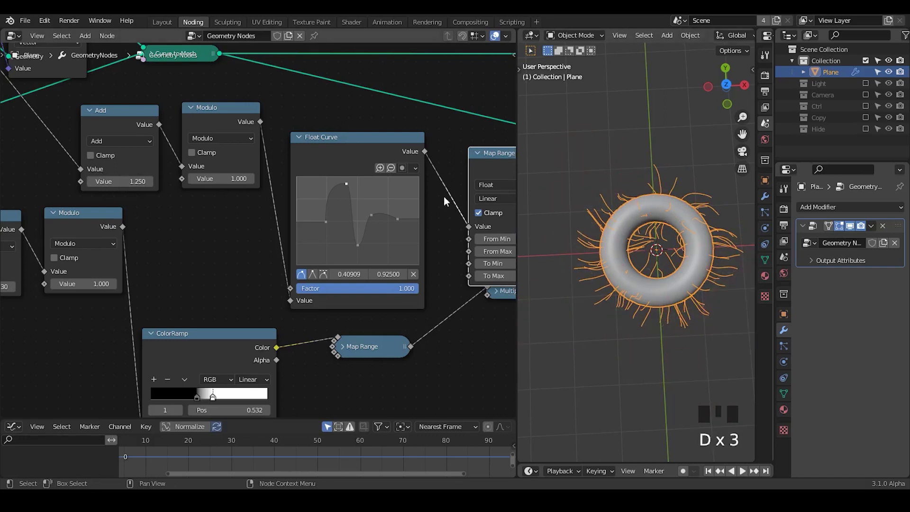
- Refine the Float Curve with points at about 0.49, 0.19, 0.64, 0.60 and 0.81, 0.50, and slide the preceding Add value to 6.420
left_click_drag(372, 218, 375, 219)
left_click_drag(353, 186, 338, 186)
left_click_drag(358, 245, 357, 248)
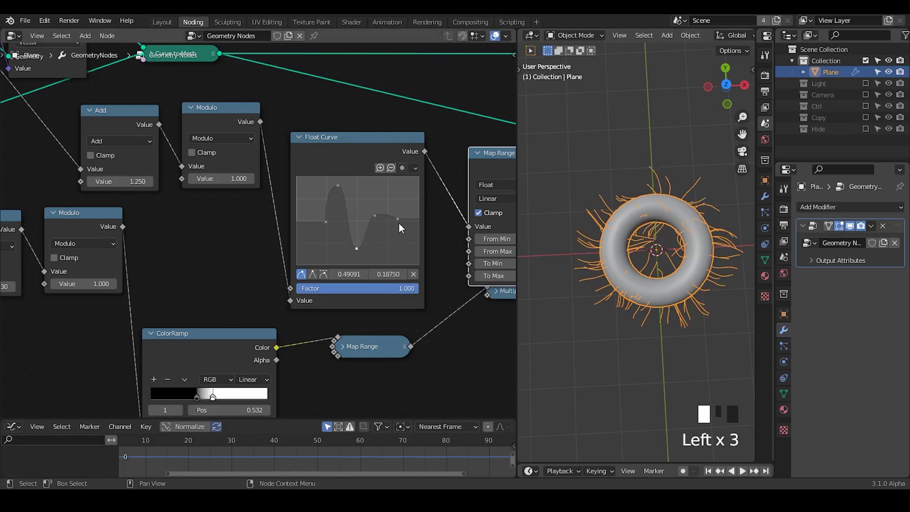
left_click_drag(397, 219, 396, 221)
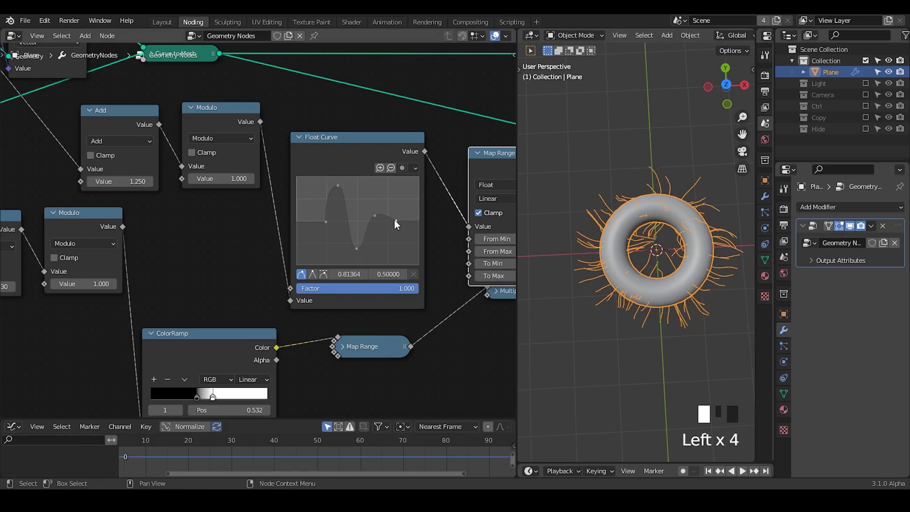
left_click_drag(120, 181, 232, 181, "shift")
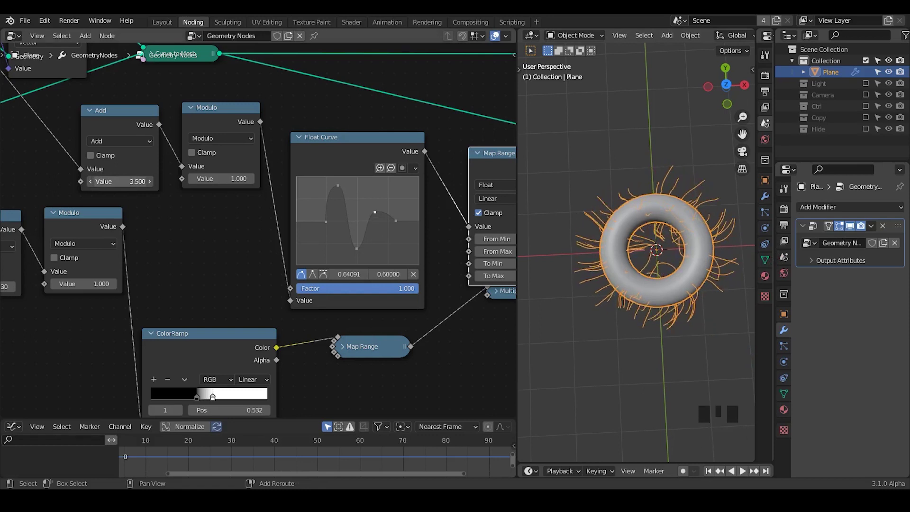
left_click_drag(122, 180, 283, 159, "shift")
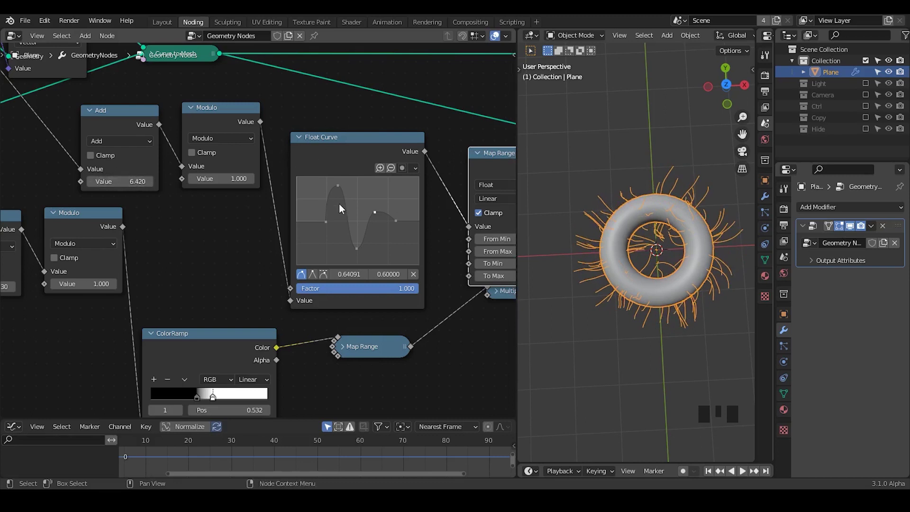
- Move the collapsed Multiply node clear of the Map Range node and add a G_Negati group below it
middle_click_drag(408, 178, 259, 151)
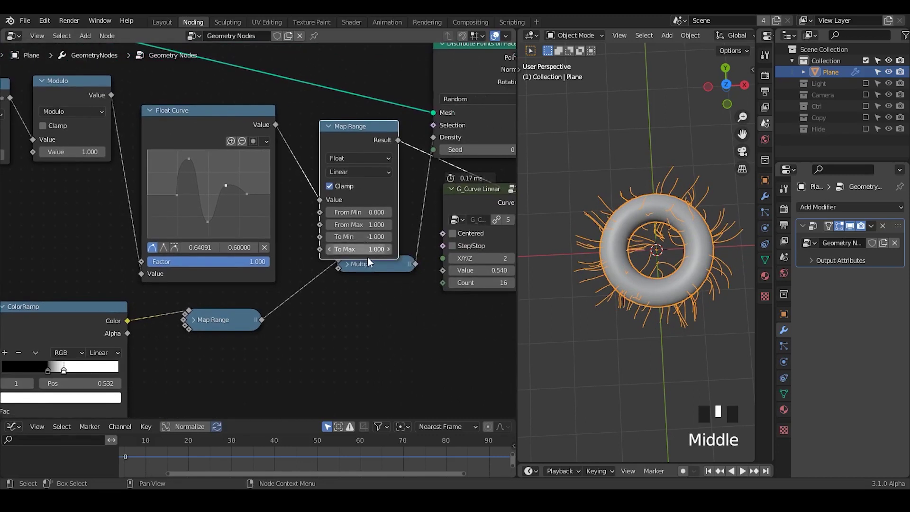
left_click_drag(368, 257, 372, 307)
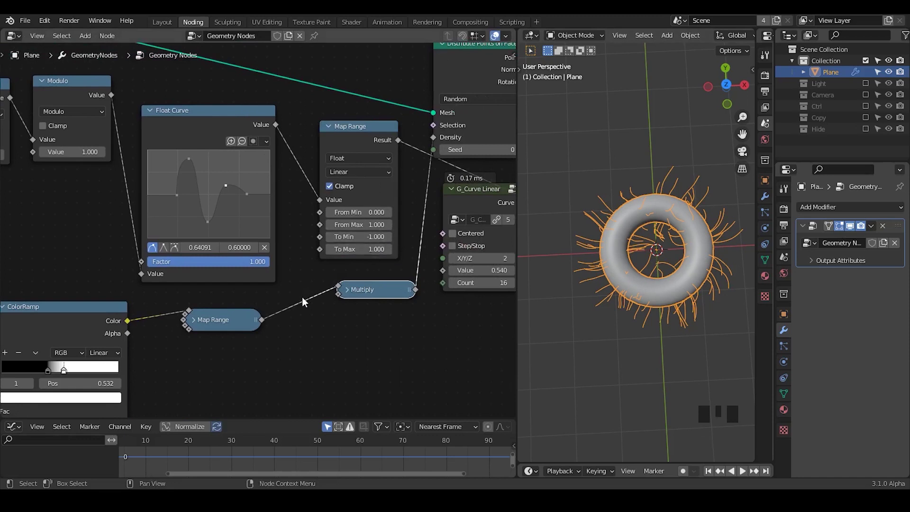
key("ctrl+a")
type("negati")
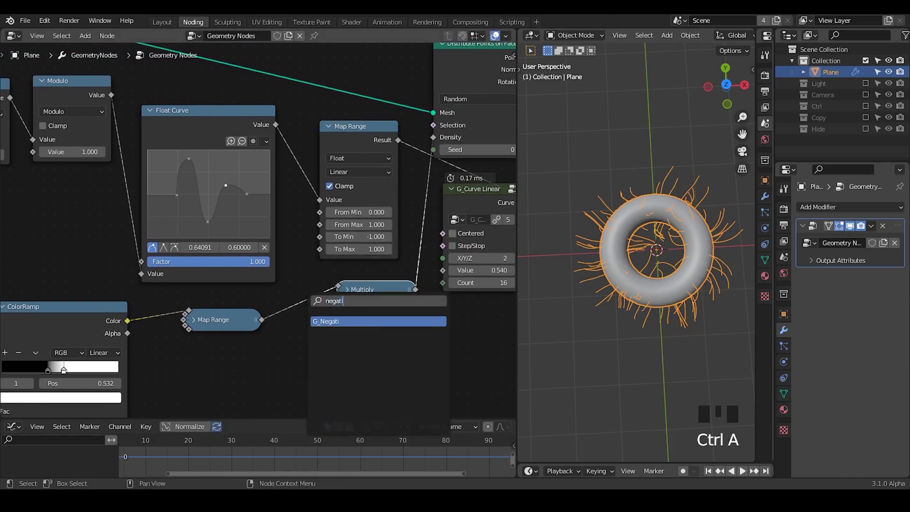
key("Return")
left_click(308, 342)
middle_click_drag(355, 358, 356, 317)
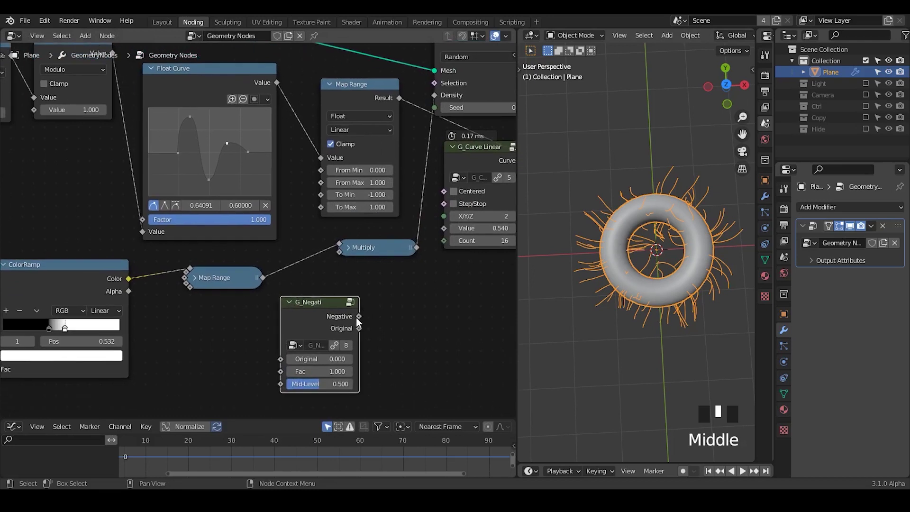
- Connect G_Negati's Negative output to Map Range's To Min and Original to To Max, and set the group's Original value to 1.5
left_click_drag(356, 316, 324, 197)
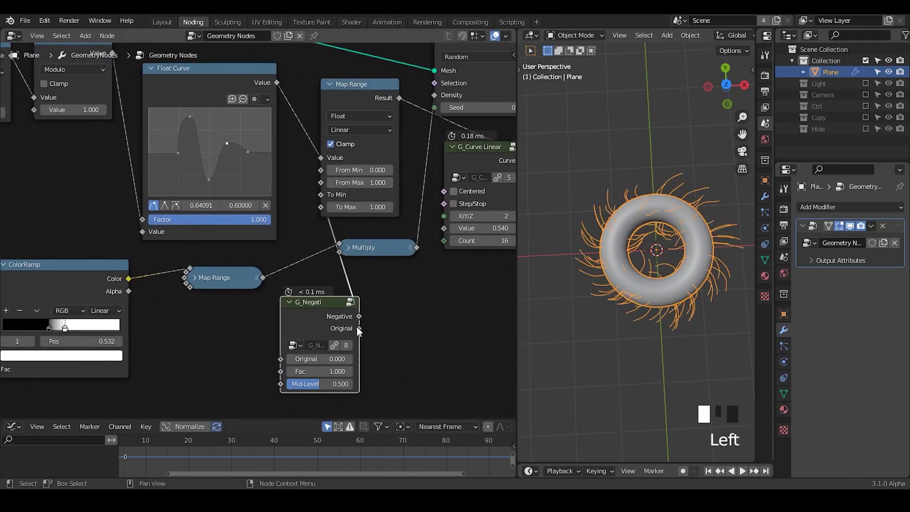
left_click_drag(357, 328, 322, 208)
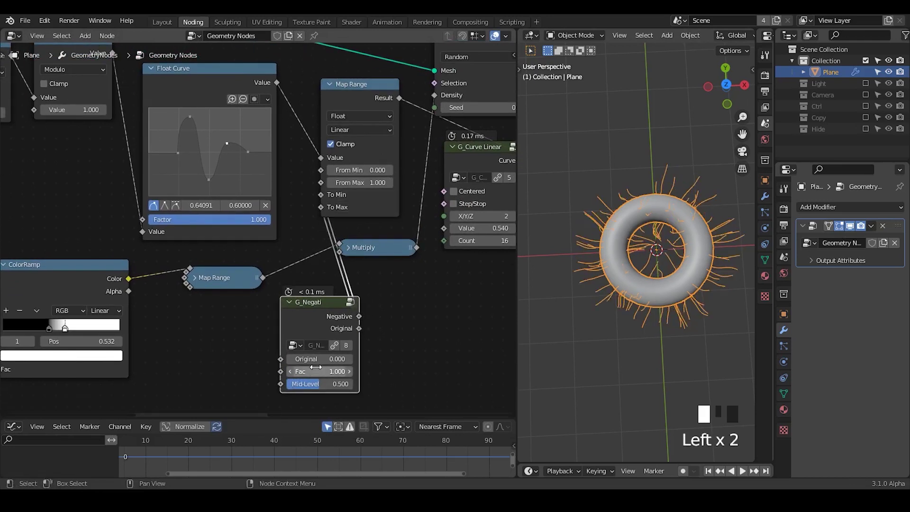
left_click_drag(315, 359, 355, 359, "shift")
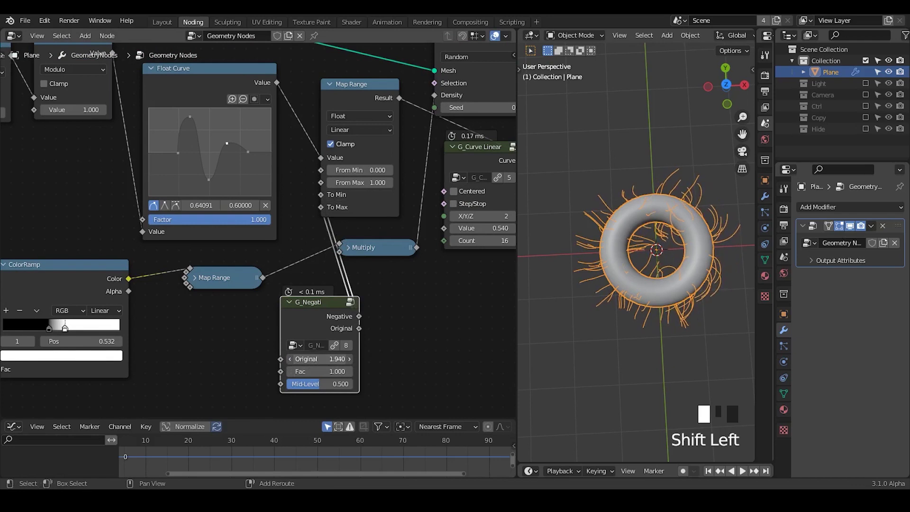
middle_click_drag(445, 142, 351, 142)
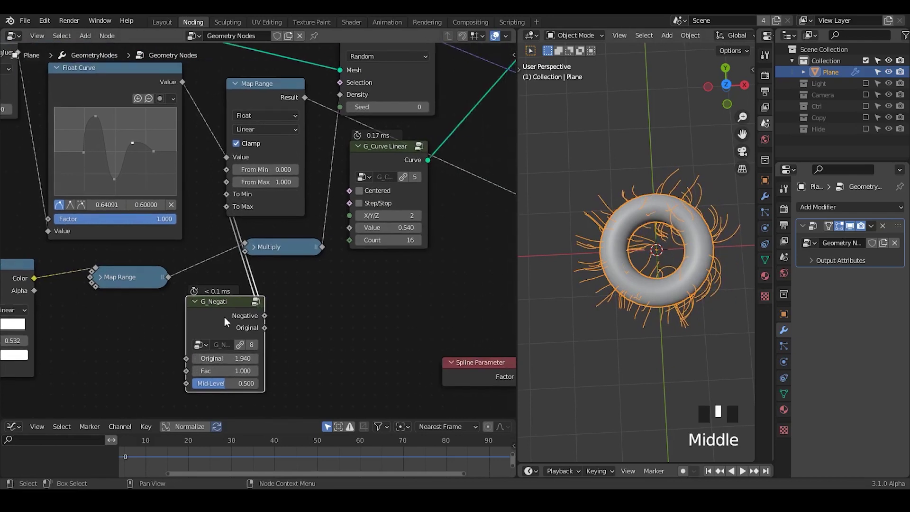
middle_click_drag(217, 323, 275, 326)
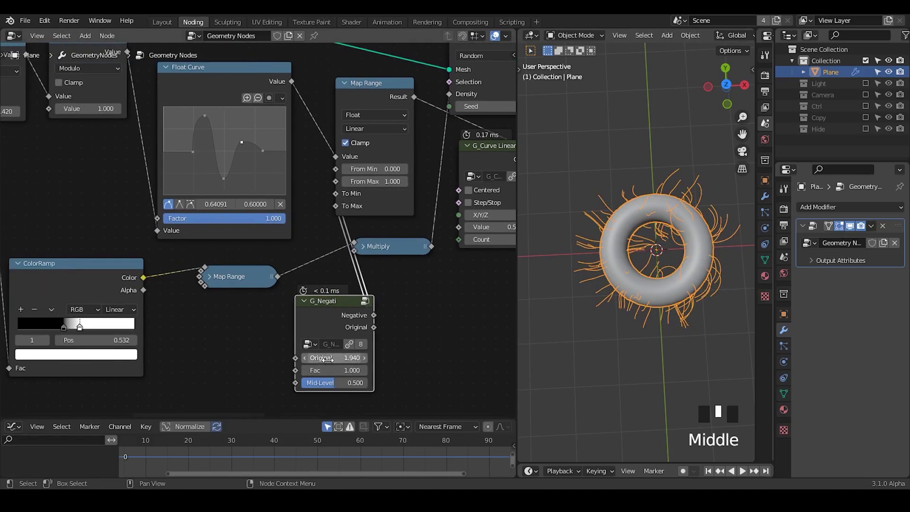
left_click(326, 359)
type("1.5")
key("Return")
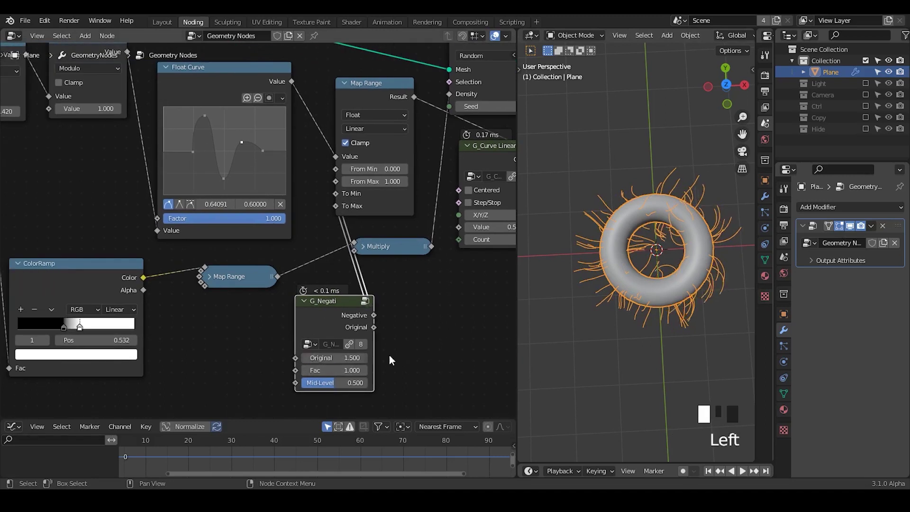
- Slide the value of the Add node feeding the Float Curve up to 9.990 to shift the bend around the torus
middle_click_drag(211, 326, 435, 358)
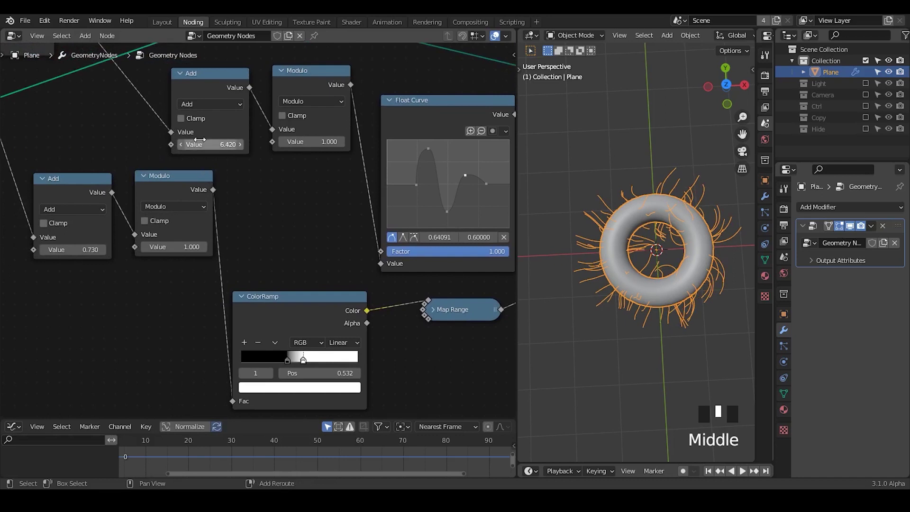
left_click_drag(204, 145, 240, 145, "shift")
key("ctrl+alt+shift+q")
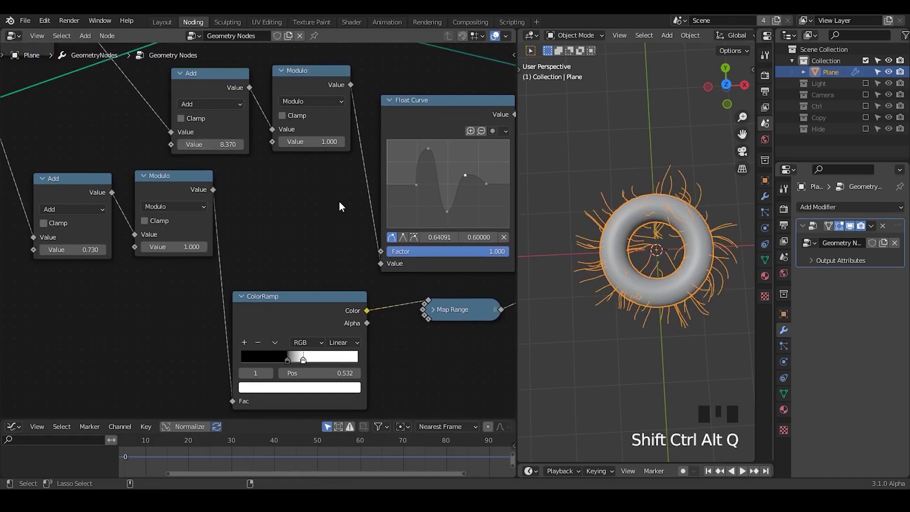
middle_click_drag(84, 171, 385, 309)
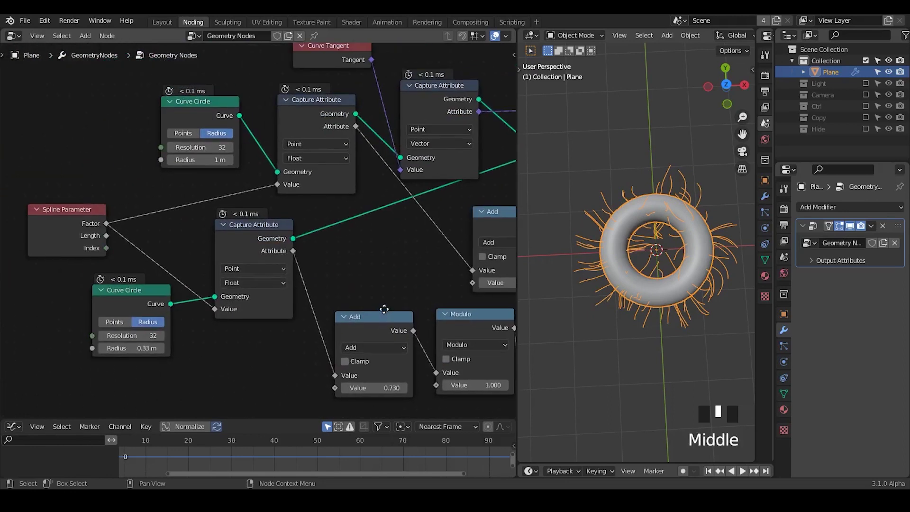
middle_click_drag(379, 233, 245, 123, "ctrl")
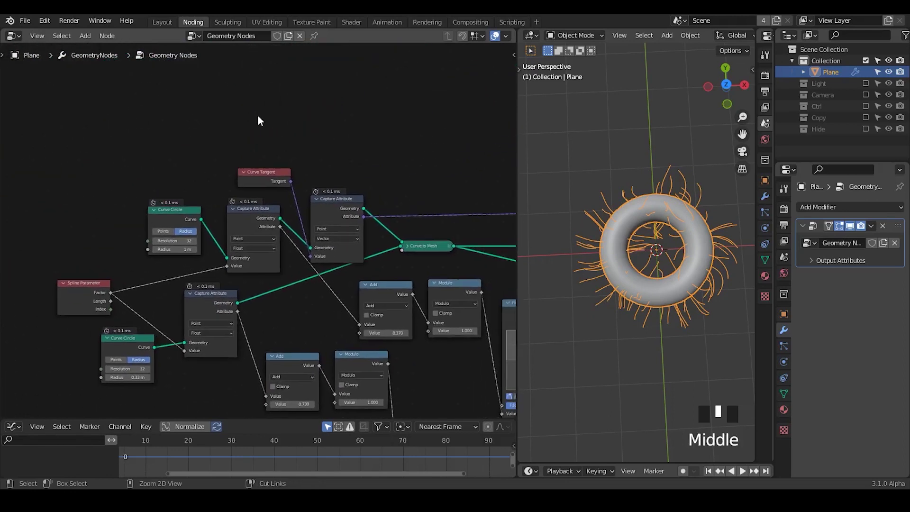
left_click_drag(388, 332, 429, 333, "shift")
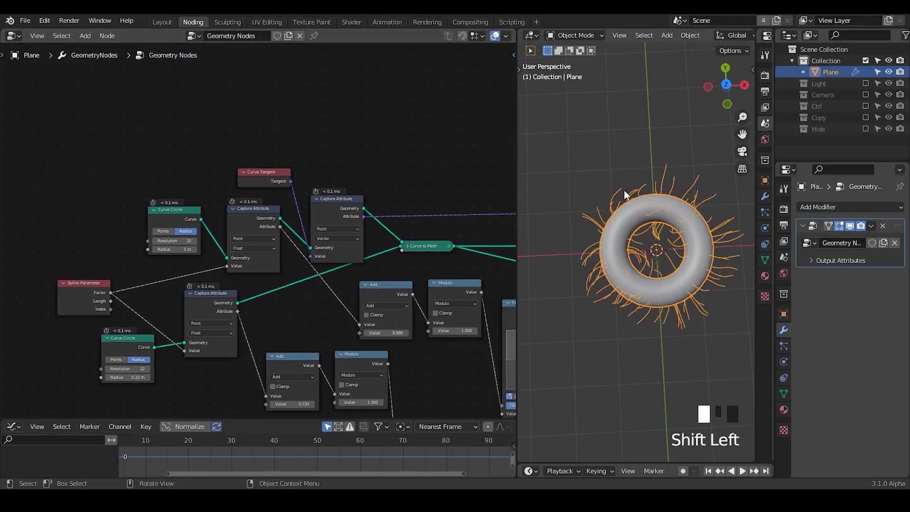
- Duplicate the 1 m Curve Circle node, place the copy above the Curve Tangent node and preview it in the viewport
key("ctrl+a")
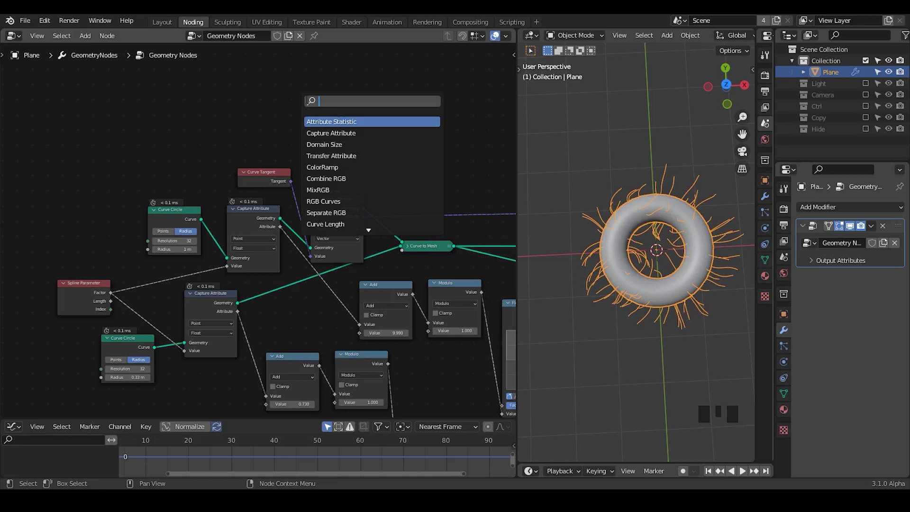
left_click(175, 216)
key("shift+d")
left_click(238, 76, "alt+shift")
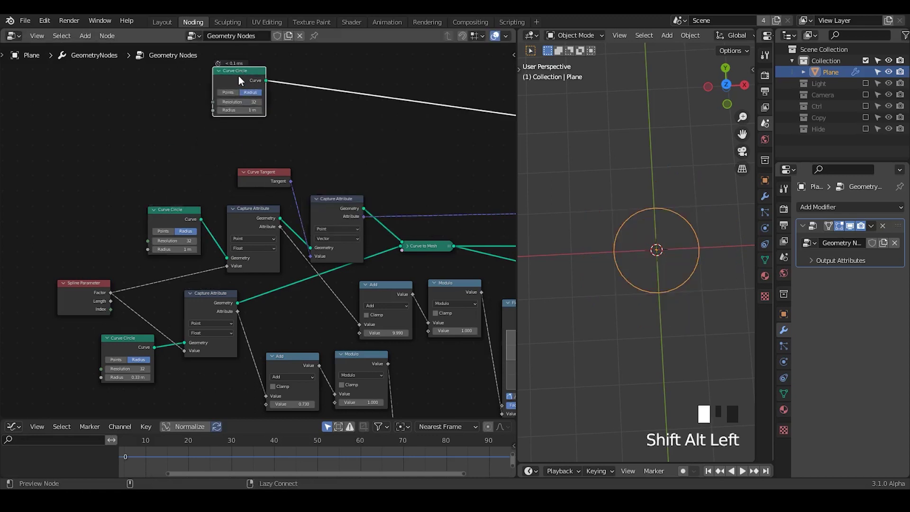
- Add a G_Bevel Curve group on the duplicated Curve Circle's output link
key("ctrl+a")
type("bevel")
key("Return")
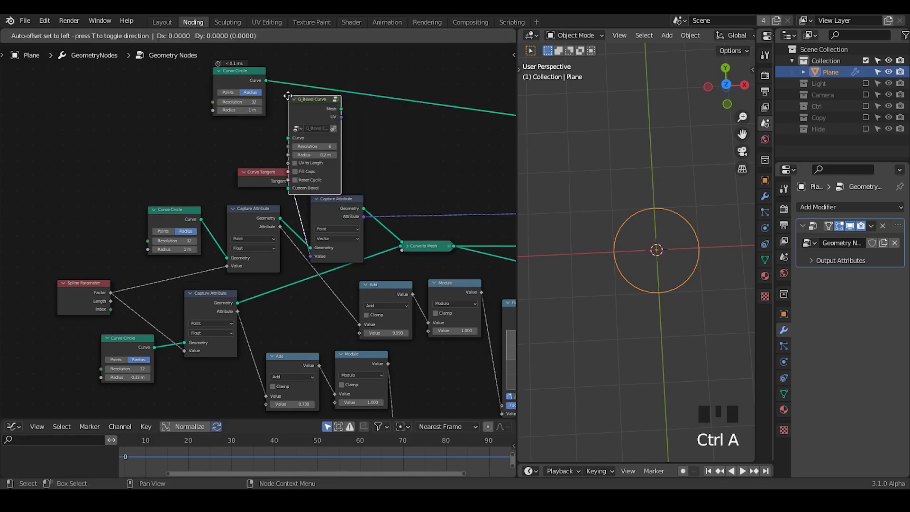
left_click(342, 53)
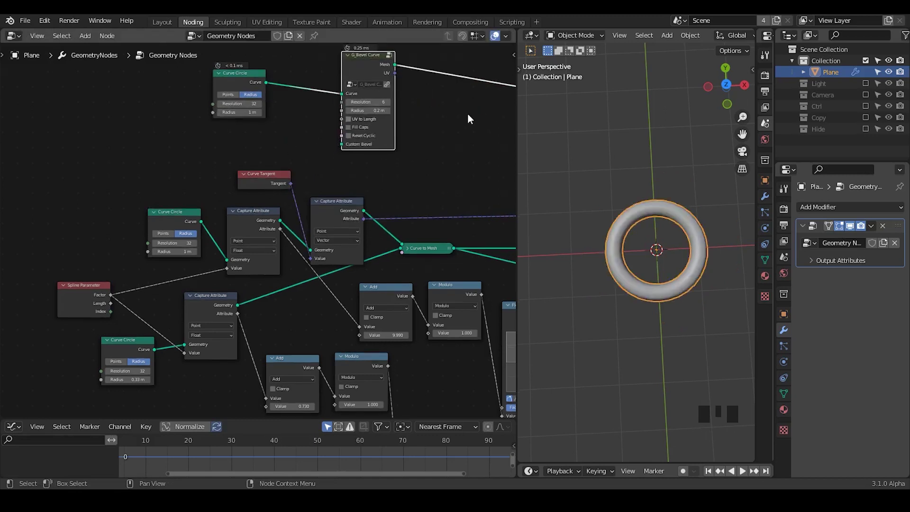
- Add a Transform node on the G_Bevel Curve group's Mesh output link and place it beside the group
key("ctrl+a")
type("transform")
key("Return")
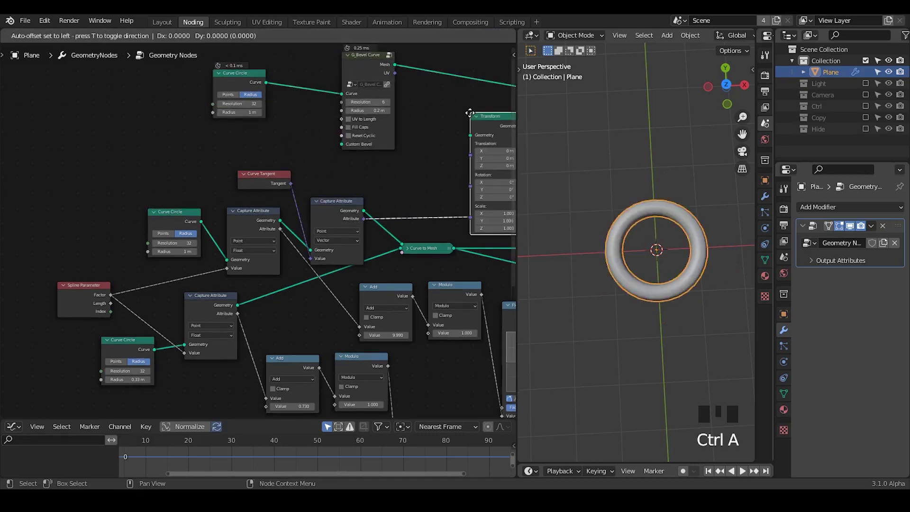
left_click(447, 60)
middle_click_drag(374, 179, 325, 215)
left_click_drag(433, 95, 463, 65)
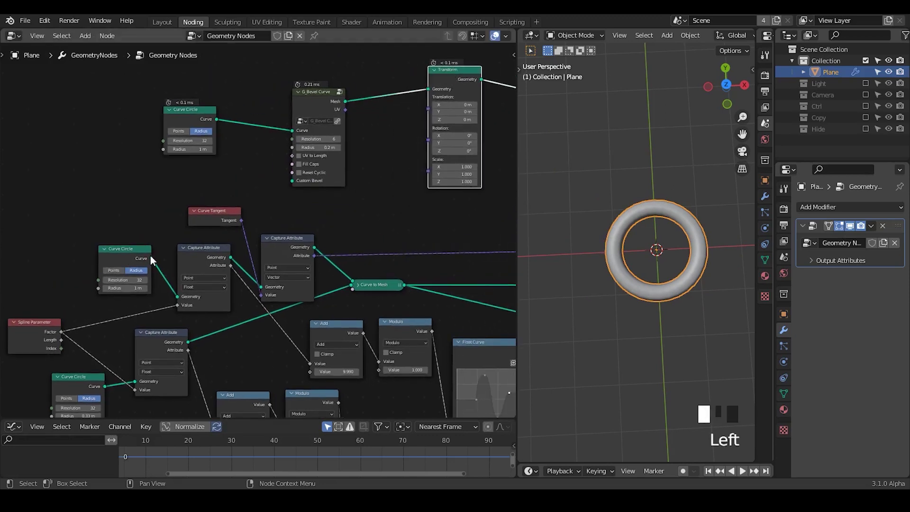
- Add a G_Alignment on Splines group in front of the Transform node and shift the G_Bevel Curve group to make room
key("ctrl+a")
type("algin")
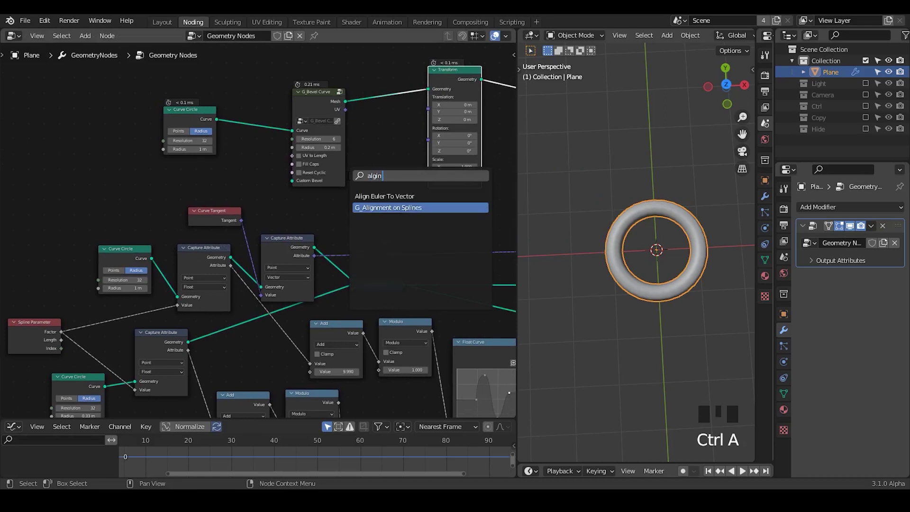
key("Return")
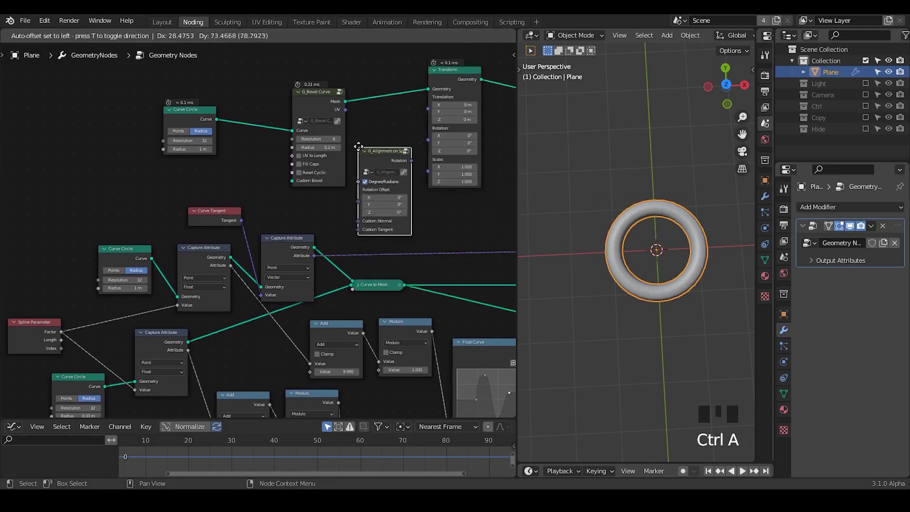
left_click(364, 140)
left_click(295, 96)
left_click_drag(295, 96, 274, 88)
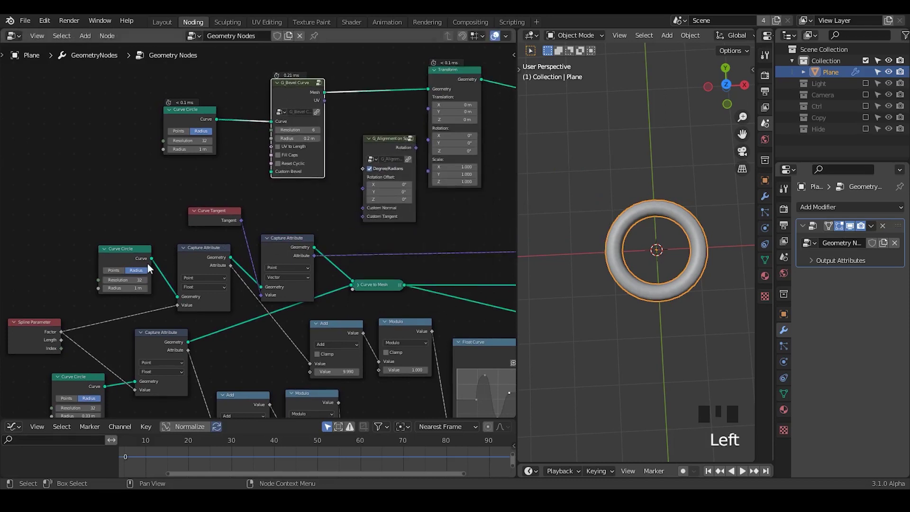
- Add a Sample Curve node before the alignment group and feed its Curve input from the original 1 m Curve Circle
left_click(133, 254)
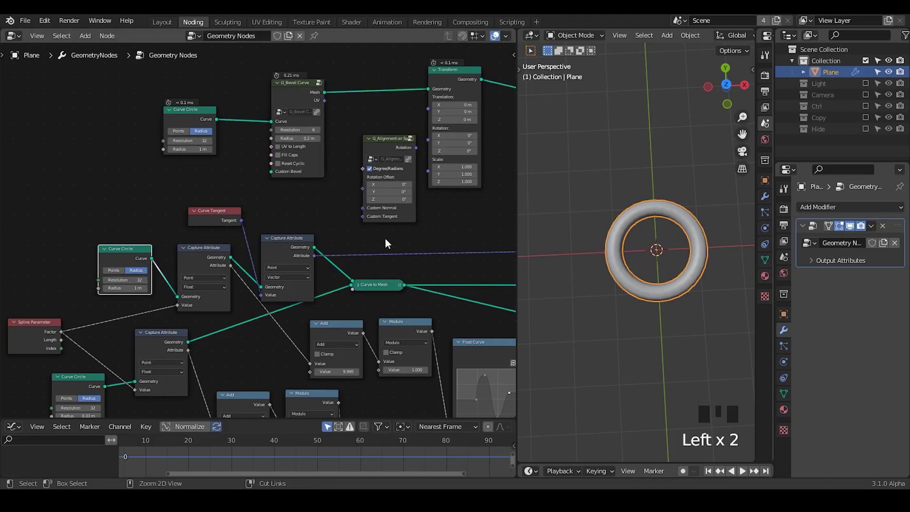
middle_click_drag(386, 243, 338, 222, "ctrl")
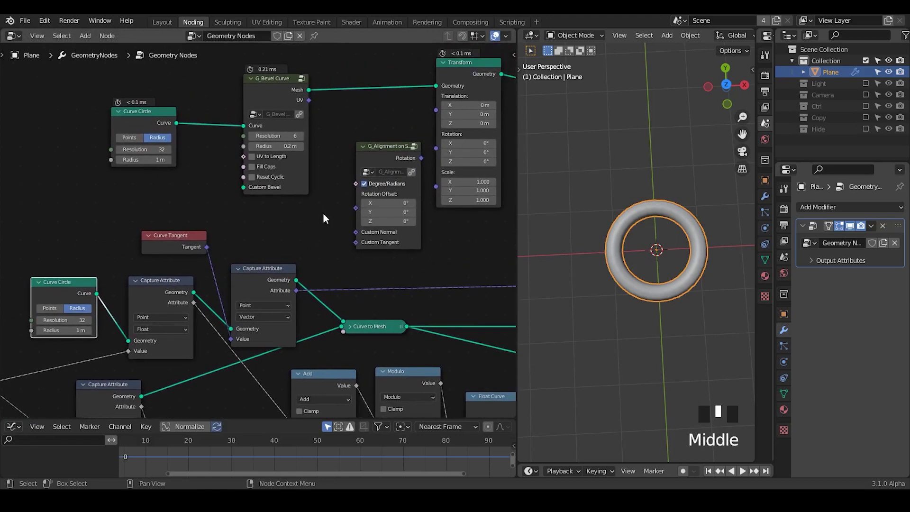
key("ctrl+a")
type("sample")
key("Return")
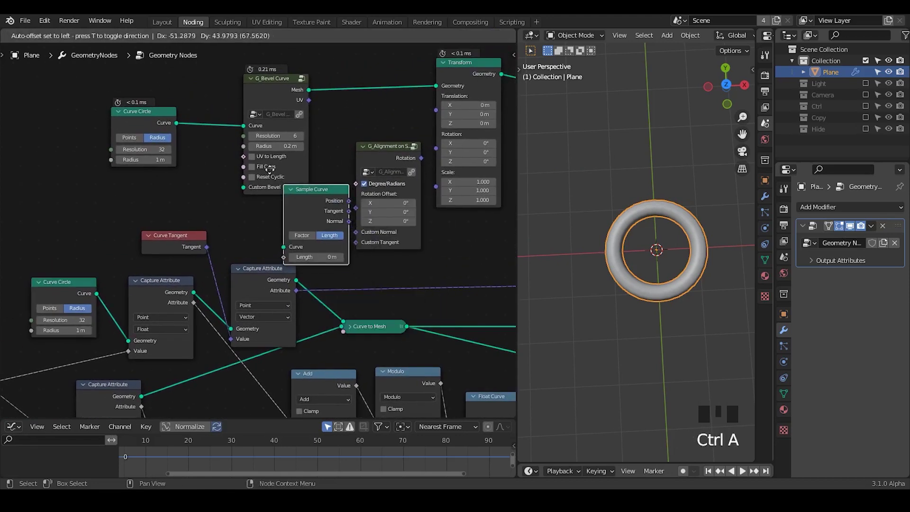
left_click(243, 149)
right_click_drag(42, 295, 274, 221, "alt")
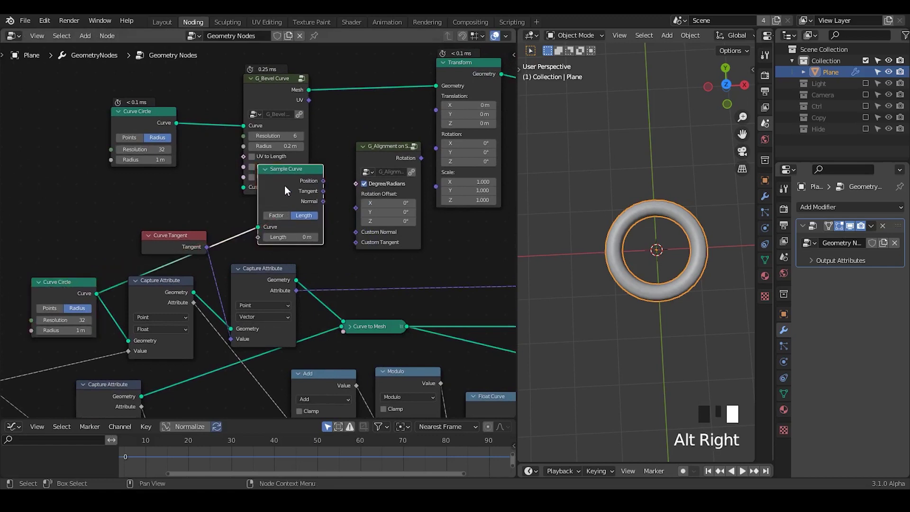
- Connect Sample Curve's Tangent and Normal to the alignment group's Custom Tangent and Custom Normal
left_click(320, 181)
left_click_drag(323, 191, 355, 241)
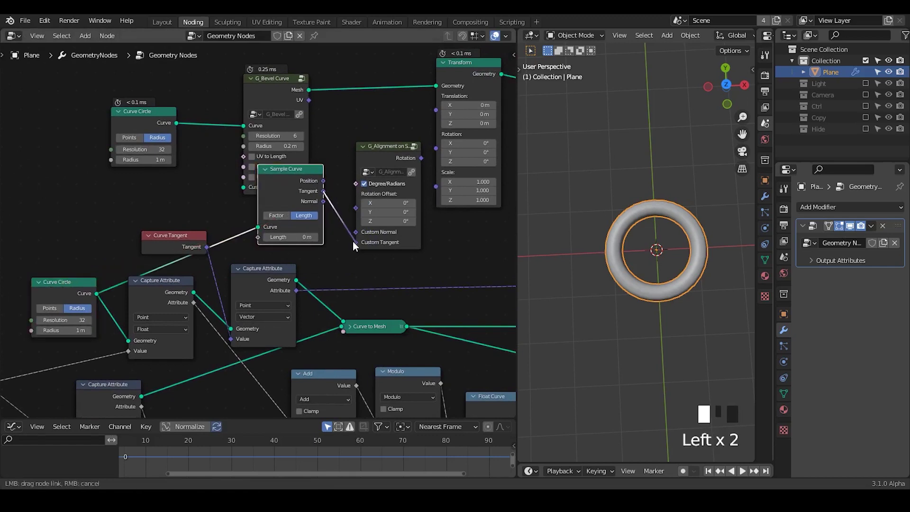
left_click_drag(323, 201, 358, 232)
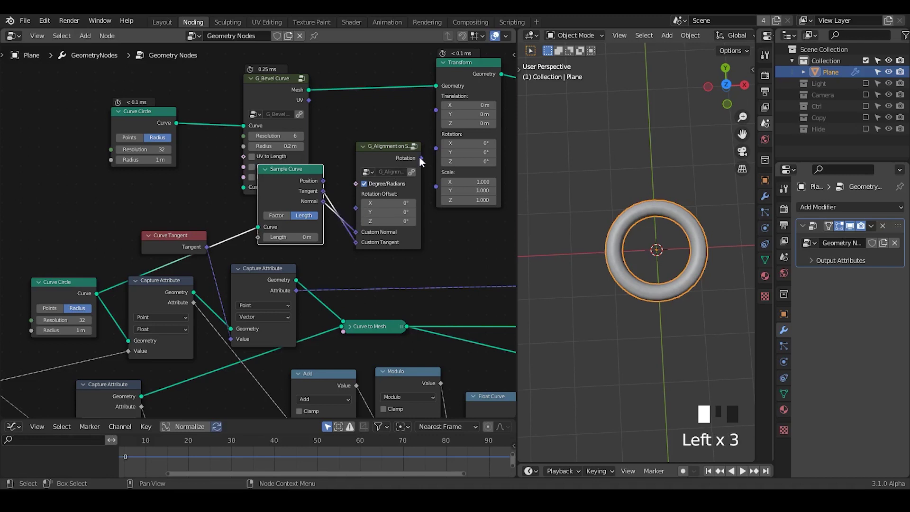
- Connect the alignment group's Rotation and Sample Curve's Position to the Transform node's Rotation and Translation
left_click_drag(421, 158, 382, 149)
left_click_drag(323, 180, 379, 134)
left_click_drag(435, 112, 435, 112)
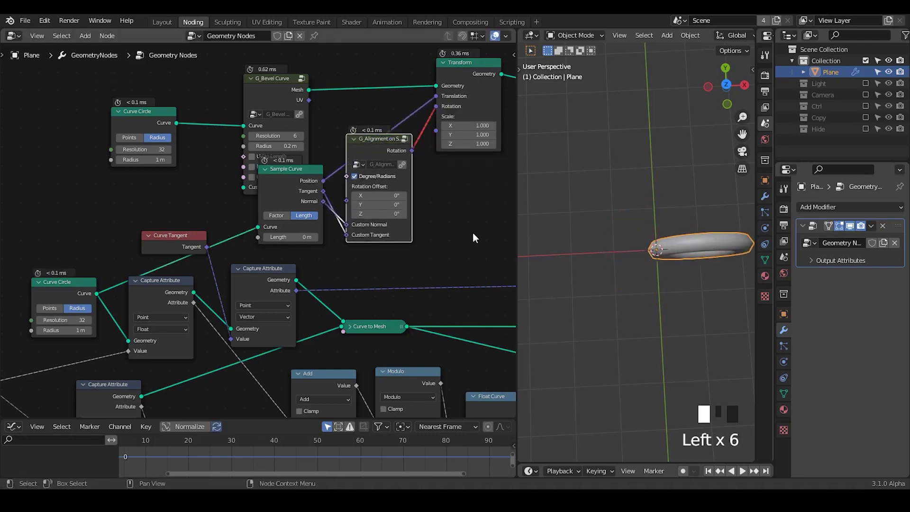
- Mute and unmute the alignment group's rotation link to compare the ring's orientation with and without it
middle_click_drag(665, 303, 640, 284)
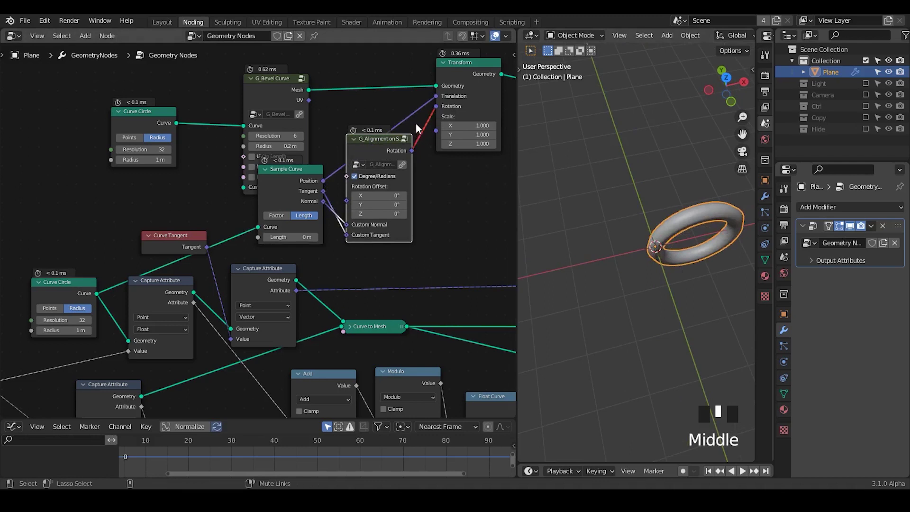
right_click_drag(416, 124, 479, 198, "ctrl+alt")
middle_click_drag(712, 277, 662, 235)
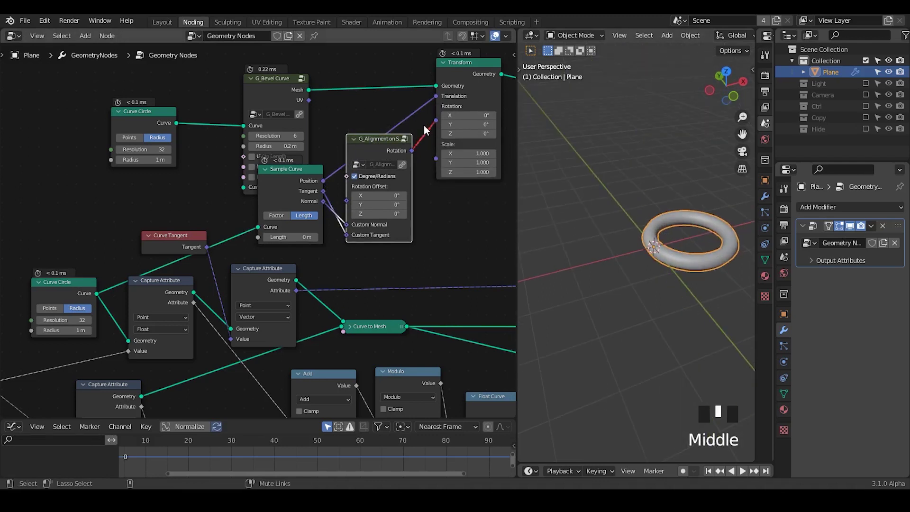
right_click_drag(421, 129, 424, 176, "ctrl+alt")
- Spread out the nodes by moving the upper Curve Circle with G_Bevel Curve, and Sample Curve with the alignment group
middle_click_drag(432, 228, 475, 306)
left_click_drag(348, 105, 214, 181)
key("g")
left_click(184, 108)
left_click_drag(434, 184, 342, 254)
key("g")
left_click(317, 213)
- Insert a reroute in the Curve Circle link to Sample Curve, reposition it, and lower the alignment group
right_click_drag(254, 252, 262, 303, "shift")
key("g")
left_click(159, 280)
middle_click_drag(442, 246, 399, 232)
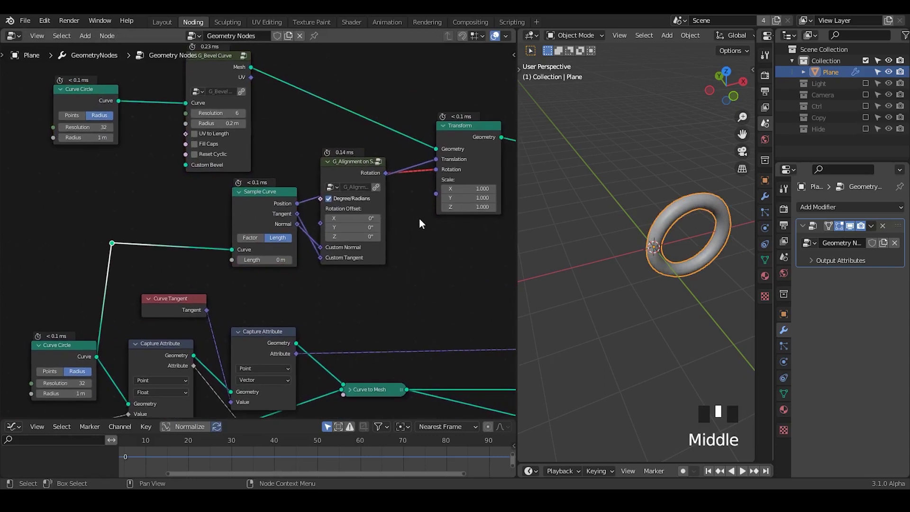
left_click(352, 169)
left_click_drag(353, 169, 359, 191)
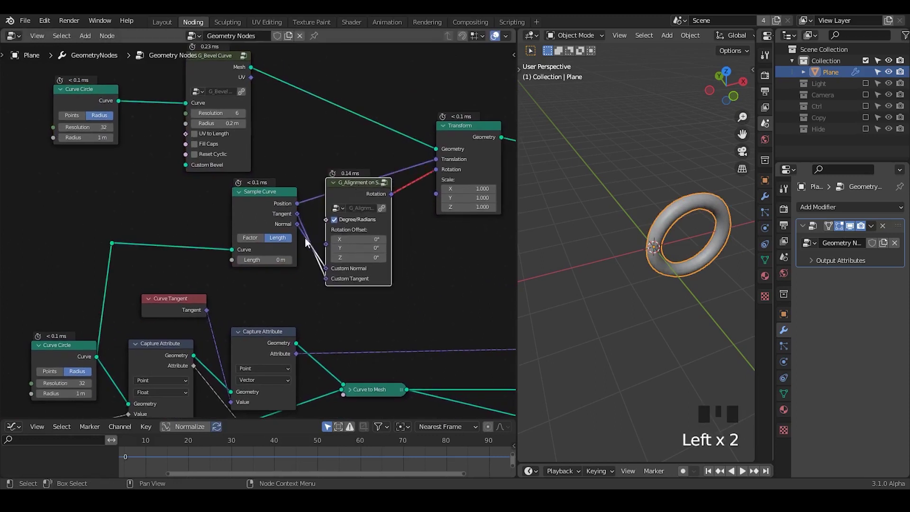
- Switch Sample Curve to Factor mode with a factor of 0.201 and reduce the bevelled circle's radius to 0.48 m
left_click(250, 238)
mouse_move(251, 260)
left_mouse_down("shift")
mouse_move(261, 259)
mouse_move(248, 260)
left_mouse_up("shift")
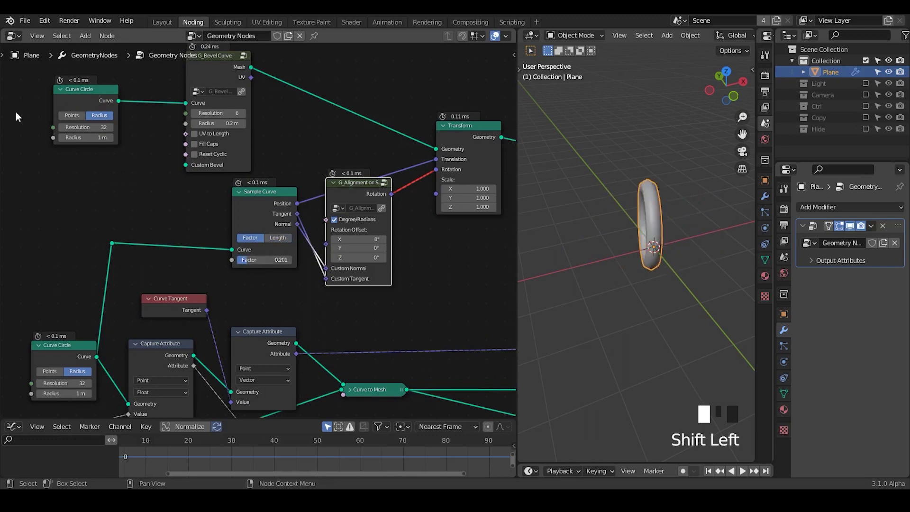
left_click_drag(101, 133, 91, 133, "shift")
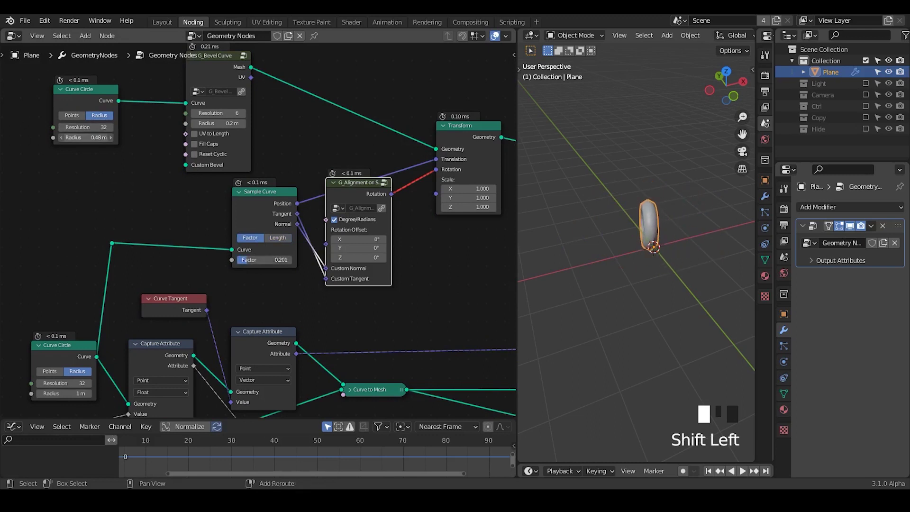
- Connect the transformed ring into the output with the torus and its scattered curves, and slide Sample Curve's factor to 1.000
middle_click_drag(428, 318, 203, 251)
right_click_drag(56, 141, 396, 222, "alt")
middle_click_drag(21, 258, 365, 198)
left_click_drag(362, 166, 405, 166)
- Duplicate the Modulo node, connect the copy to Sample Curve's Factor, and slide its first value to -28.800
middle_click_drag(410, 319, 316, 281)
left_click(435, 327)
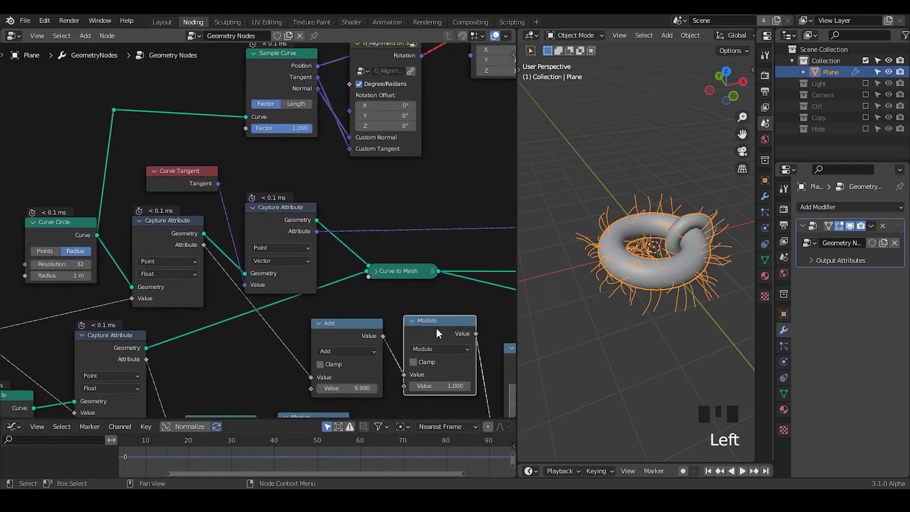
key("shift+d")
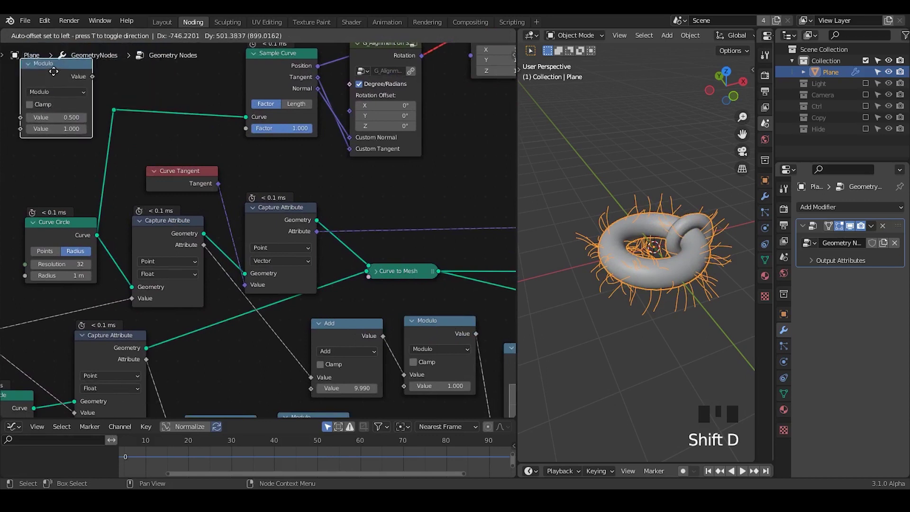
left_click(53, 71)
middle_click_drag(128, 122, 177, 171)
left_click_drag(140, 124, 294, 175)
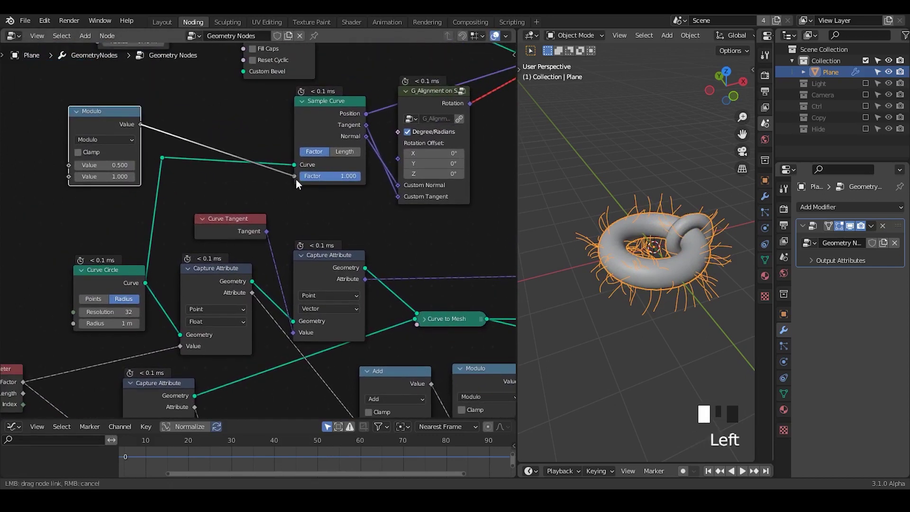
left_click_drag(134, 126, 261, 137)
left_click_drag(239, 176, 214, 176)
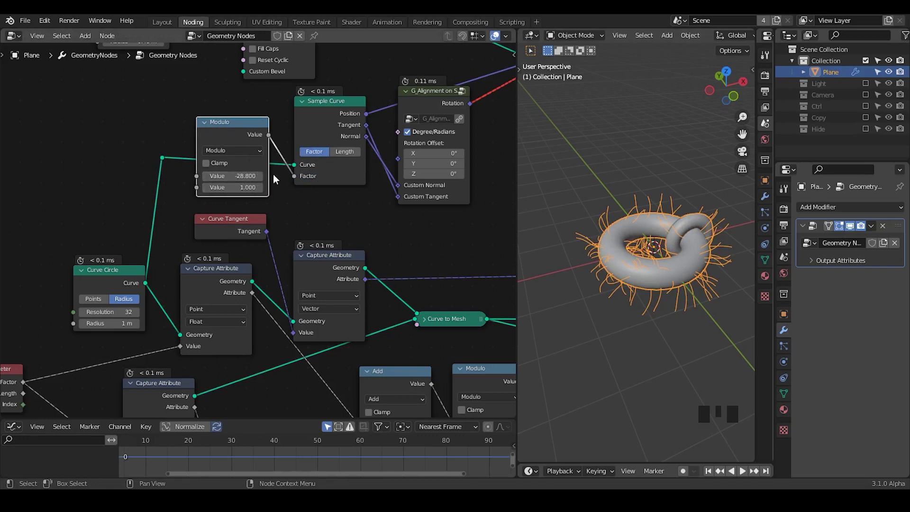
- Change the duplicated Modulo node's operation to Fraction and slide its value to -30.200
left_click(232, 151)
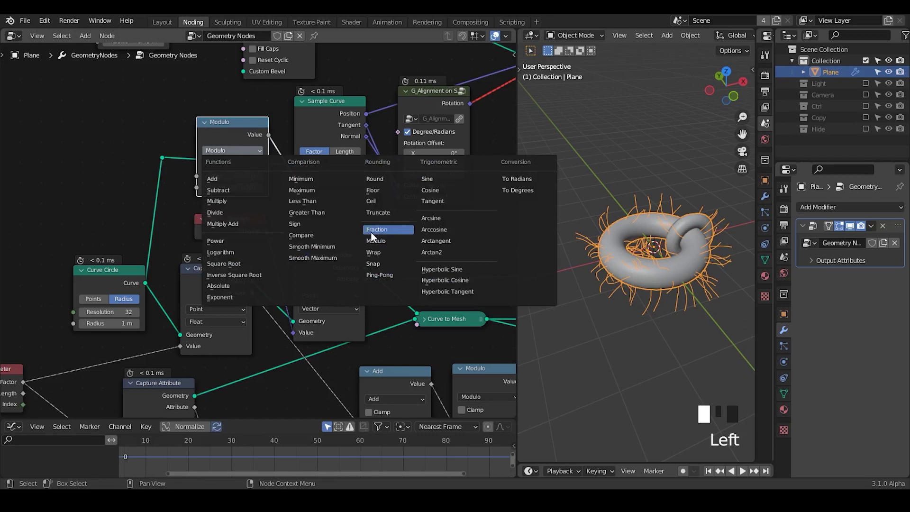
left_click(371, 231)
left_click(238, 137)
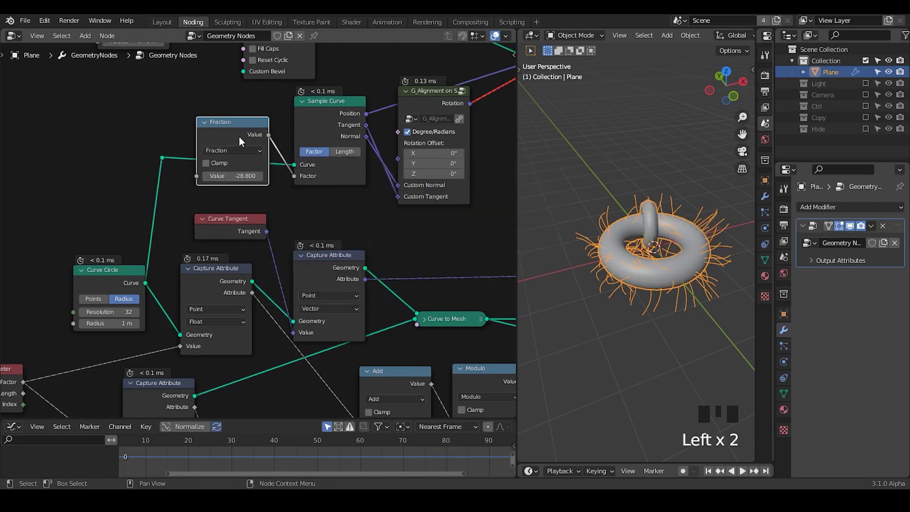
mouse_move(241, 176)
left_mouse_down()
mouse_move(268, 176)
mouse_move(218, 177)
mouse_move(244, 177)
left_mouse_up()
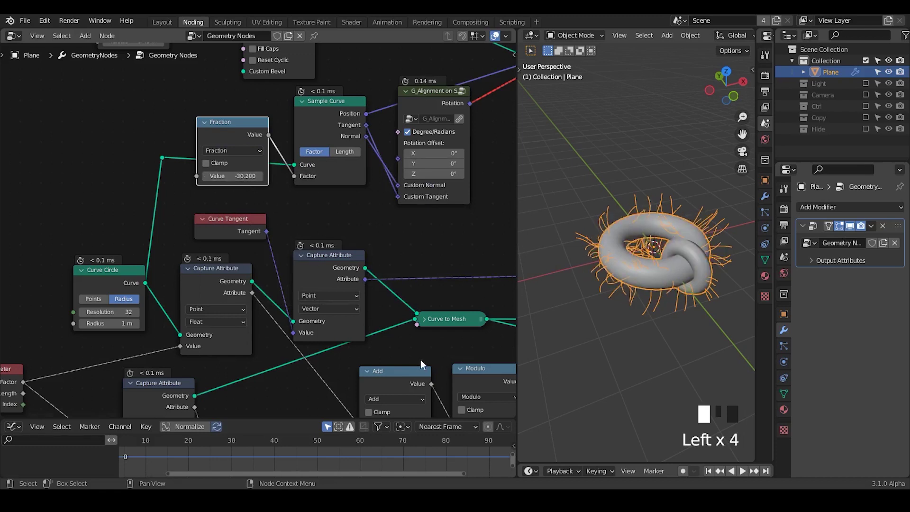
- Change the Modulo node after the 9.990 Add node to Fraction
middle_click_drag(419, 359, 283, 297)
left_click(350, 337)
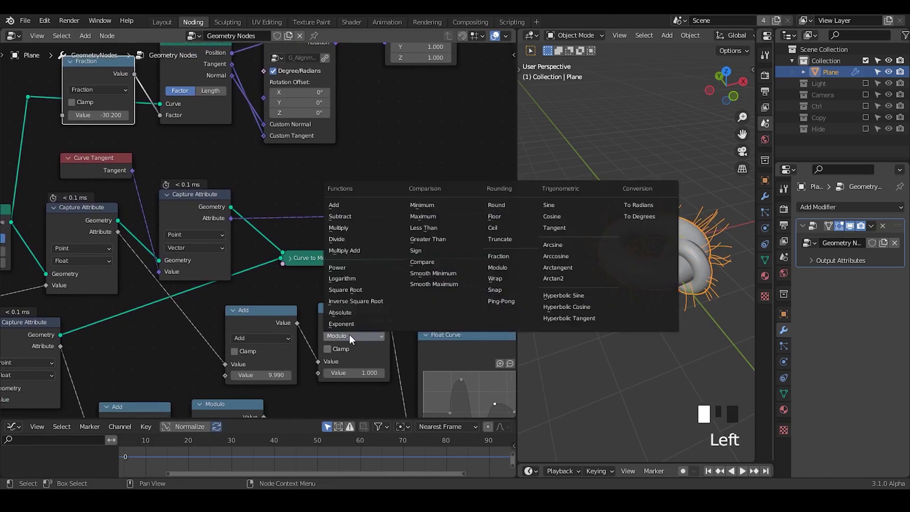
left_click(509, 256)
middle_click_drag(333, 364, 407, 344)
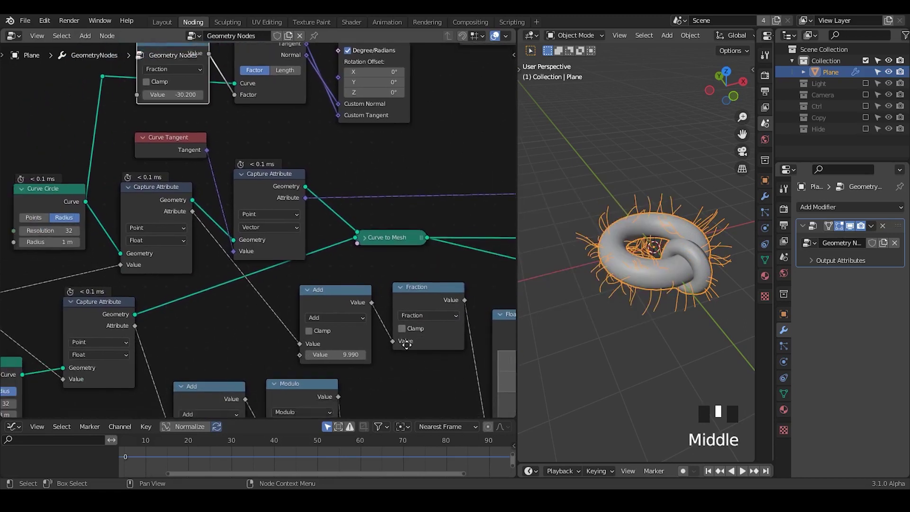
- Add a Group Input whose Value drives both Sample Curve's Fraction node and the 9.990 Add node, and slide the modifier's Value to -29.953
middle_click_drag(275, 214, 378, 305)
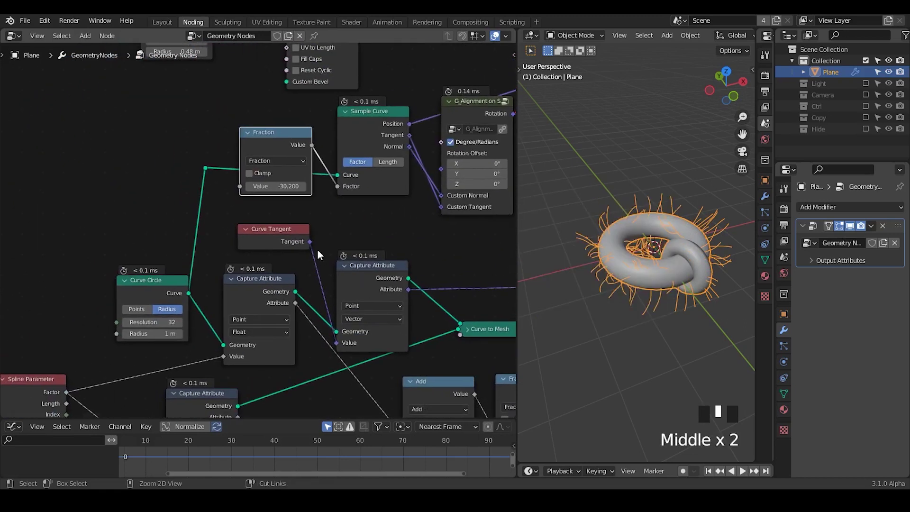
middle_click_drag(318, 255, 250, 203, "ctrl")
left_click_drag(262, 184, 376, 368)
type("group")
key("Return")
left_click(163, 186)
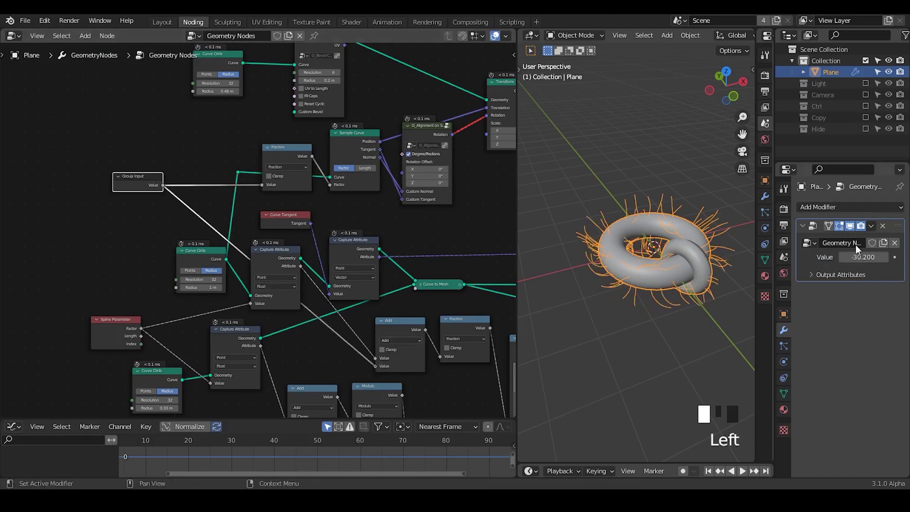
mouse_move(859, 257)
left_mouse_down("shift")
mouse_move(843, 256)
mouse_move(884, 256)
left_mouse_up("shift")
- Draw annotation arrows pointing in opposite directions above the torus in the viewport
key("d")
left_click_drag(568, 184, 640, 168)
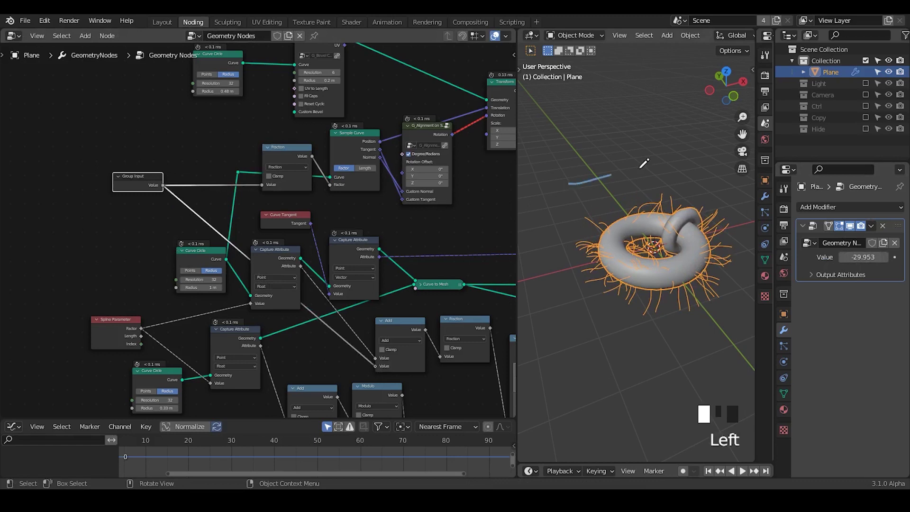
key("d")
left_click_drag(596, 192, 651, 169)
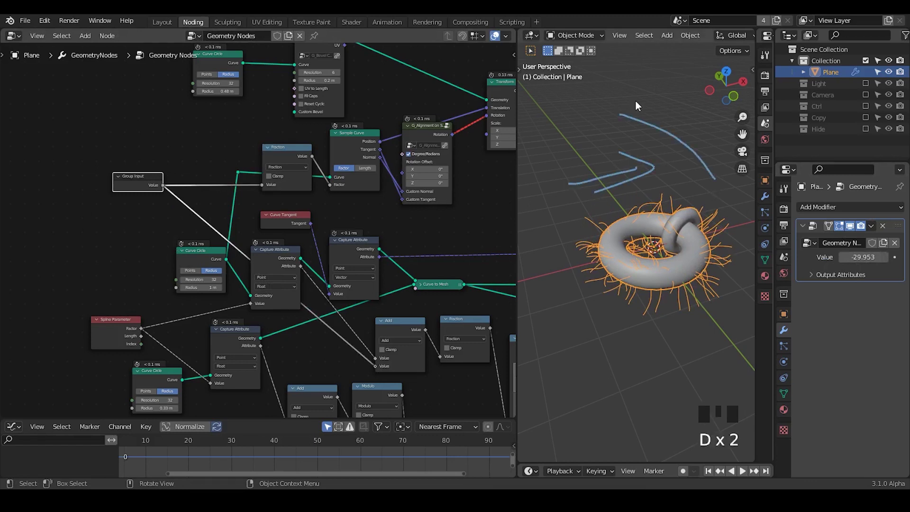
key("d")
- Insert a reroute where the Group Input's two Value links split and move the Group Input farther away
mouse_move(112, 249)
middle_mouse_down()
mouse_move(229, 270)
mouse_move(245, 181)
middle_mouse_up()
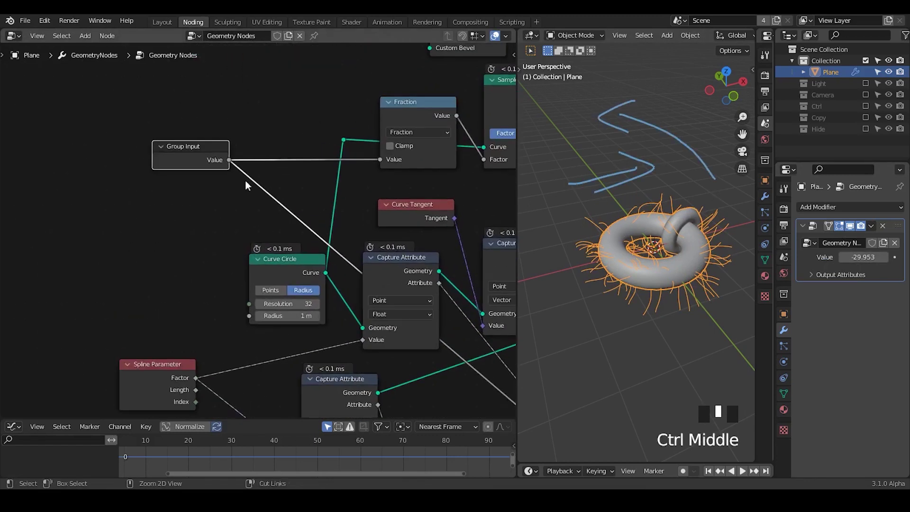
right_click_drag(264, 126, 271, 230, "shift")
key("g")
left_click(281, 209)
left_click_drag(201, 153, 102, 166)
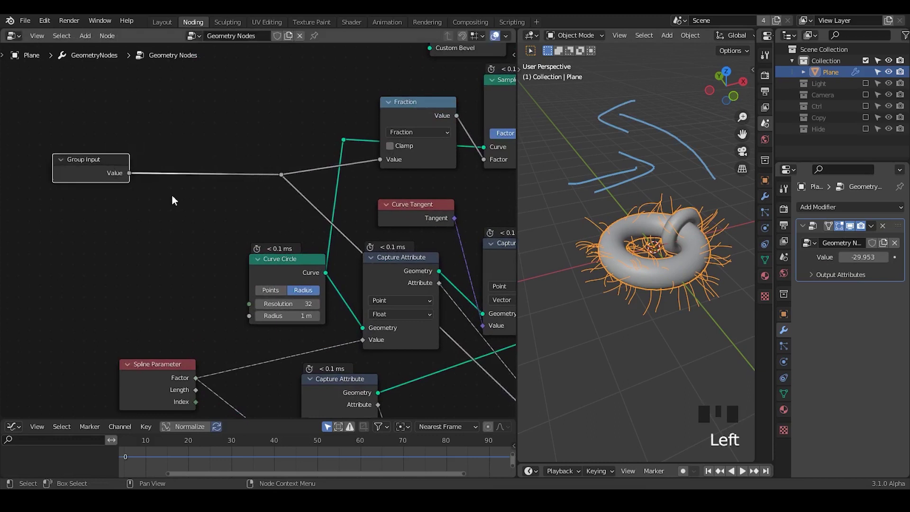
- Add a G_Negati group after the Group Input, routing Negative to the Fraction node and Original to the Add node through separate reroutes
key("ctrl+a")
type("neg")
key("Return")
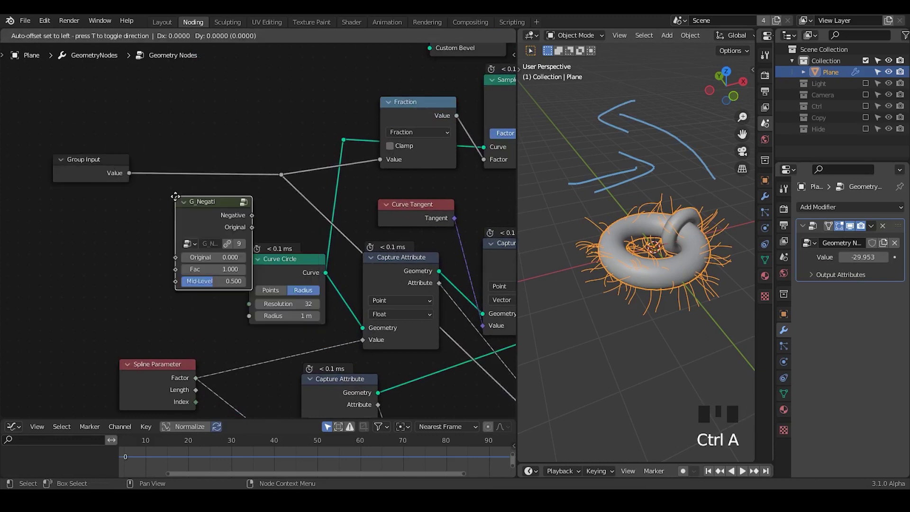
left_click(163, 143)
middle_click_drag(313, 220, 285, 210)
right_click_drag(290, 170, 266, 228, "shift")
left_click_drag(205, 174, 282, 193)
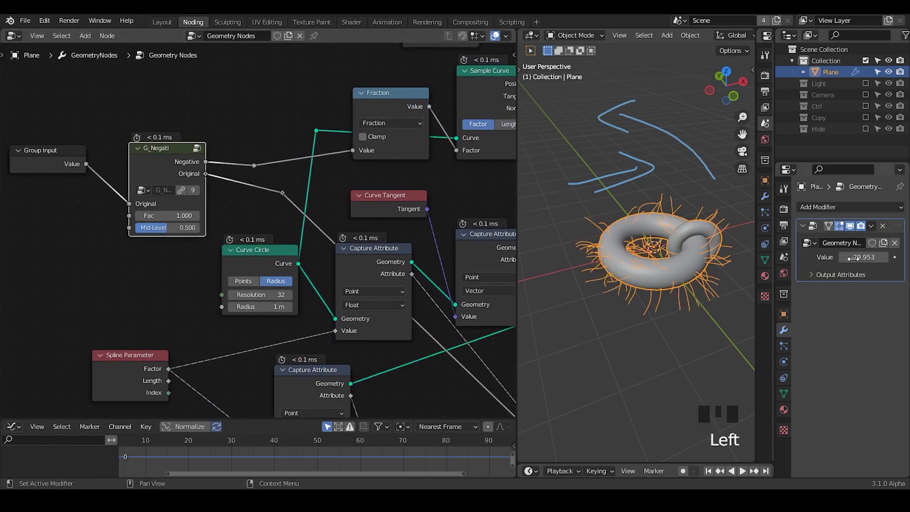
- Slide the modifier's Value to -29.450 and move the Group Input and G_Negati nodes farther from the rest of the tree
left_click_drag(852, 257, 865, 257, "shift")
mouse_move(630, 327)
middle_mouse_down()
mouse_move(612, 322)
mouse_move(591, 290)
middle_mouse_up()
middle_click_drag(76, 163, 209, 166)
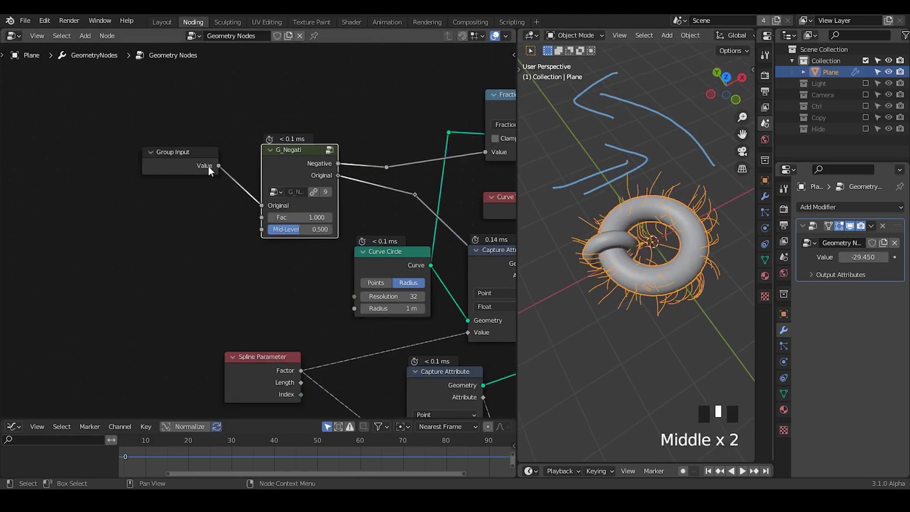
left_click_drag(282, 162, 111, 201)
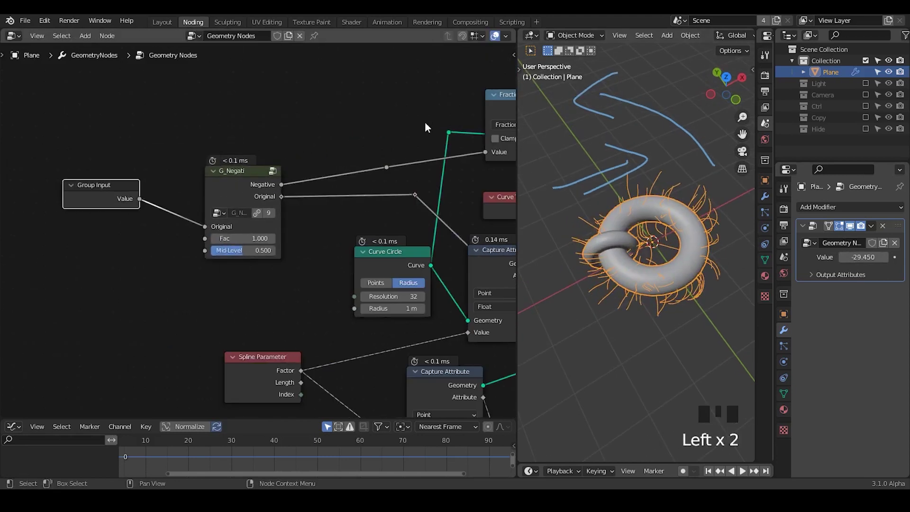
- Duplicate the Fraction node onto G_Negati's Negative link as an Add of 1.360, and slide the modifier's Value to -26.198
middle_click_drag(425, 121, 351, 107)
left_click(429, 93)
key("shift+d")
left_click(204, 117)
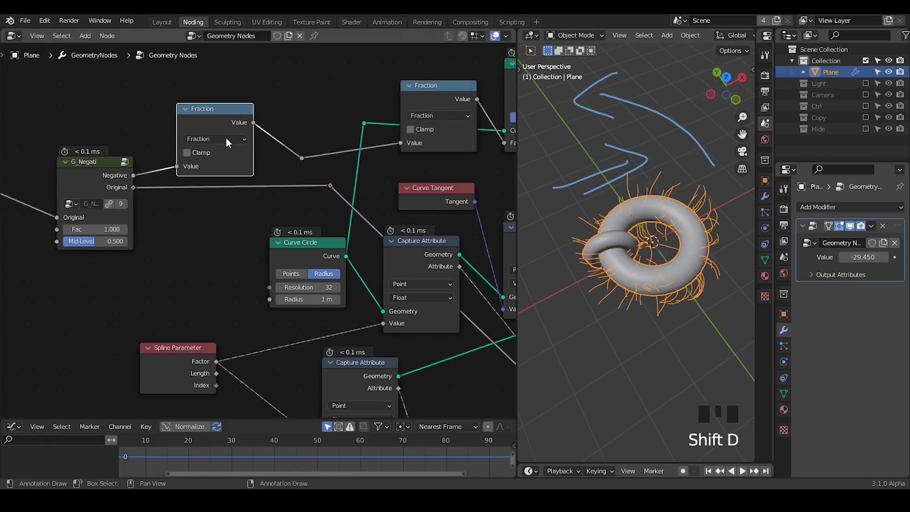
left_click(225, 137)
left_click(222, 157)
left_click_drag(231, 182, 258, 182, "shift")
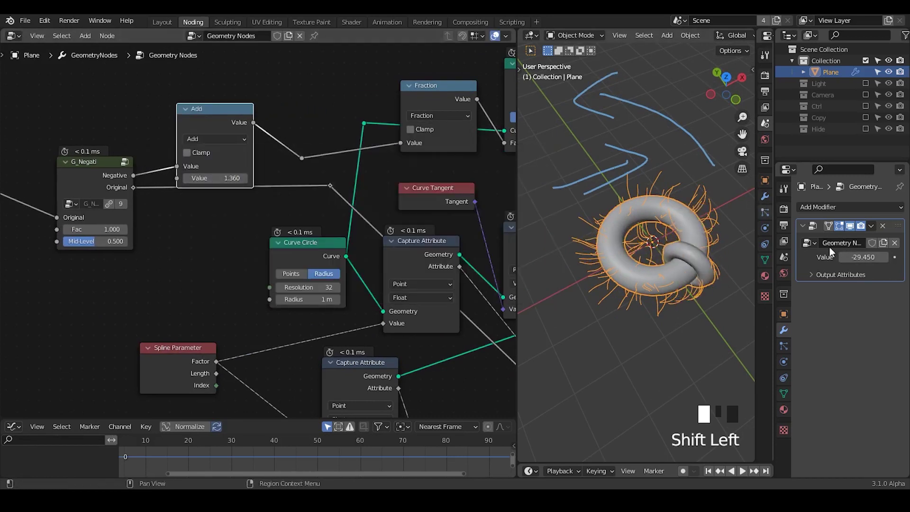
left_click_drag(862, 257, 887, 256, "shift")
left_click_drag(862, 257, 868, 257)
- Add a G_Bevel Curve group between the last Set Position and Join Geometry
middle_click_drag(371, 249, 316, 227)
key("ctrl+a")
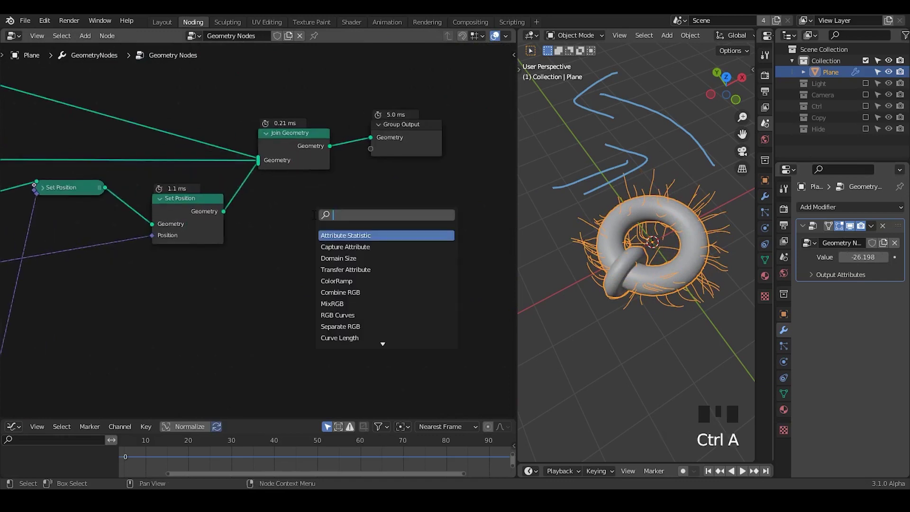
type("bevel")
key("Return")
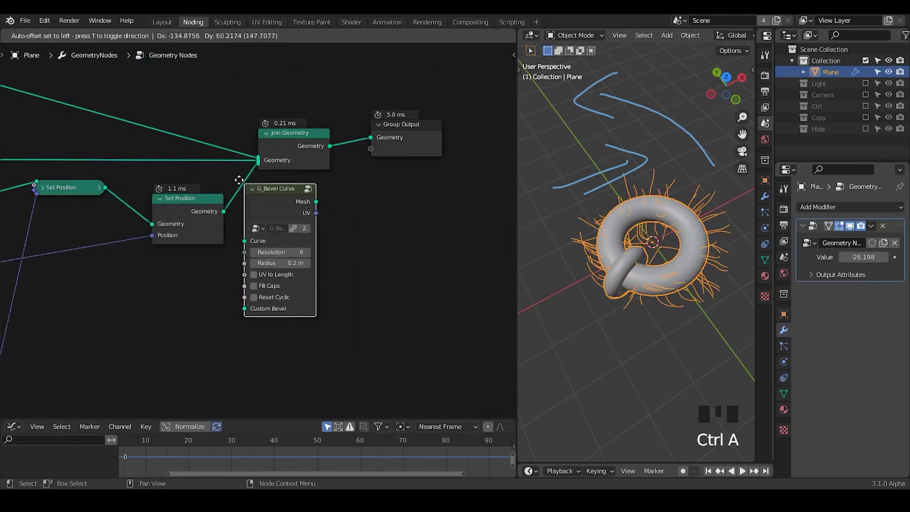
left_click(148, 176)
- Insert a Set Curve Radius node between the last Set Position and G_Bevel Curve
middle_click_drag(57, 255, 274, 198)
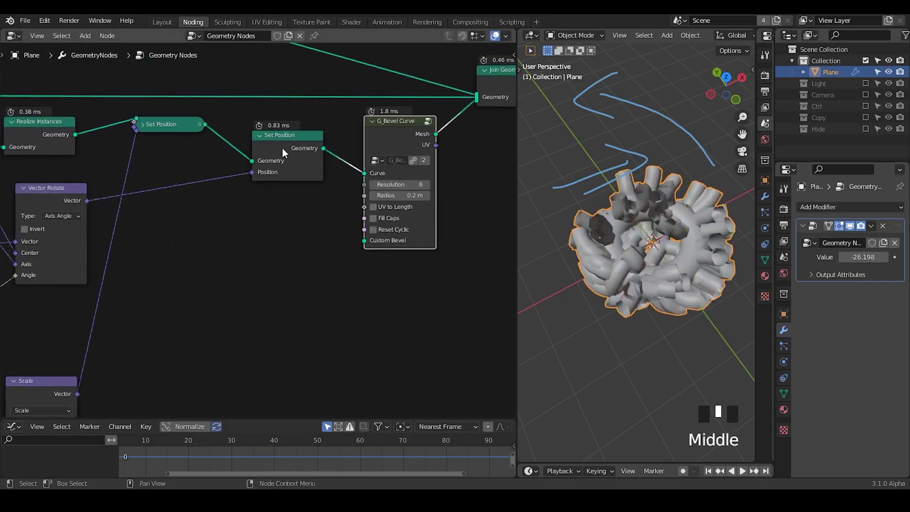
left_click_drag(282, 148, 265, 157)
key("ctrl+a")
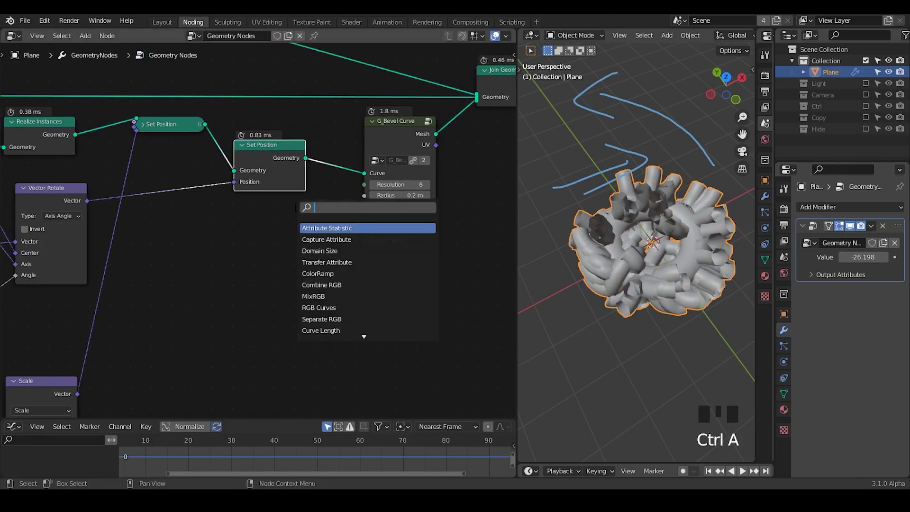
type("set curve ra")
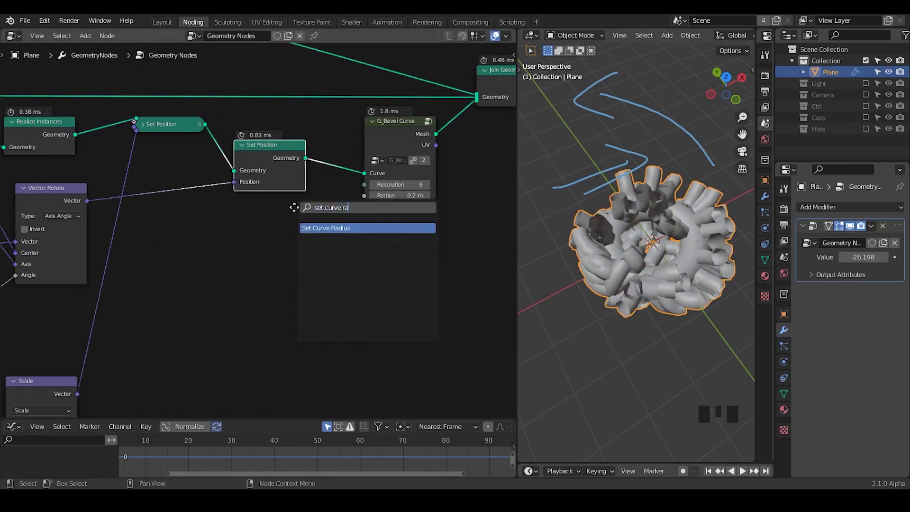
key("Return")
left_click(296, 159)
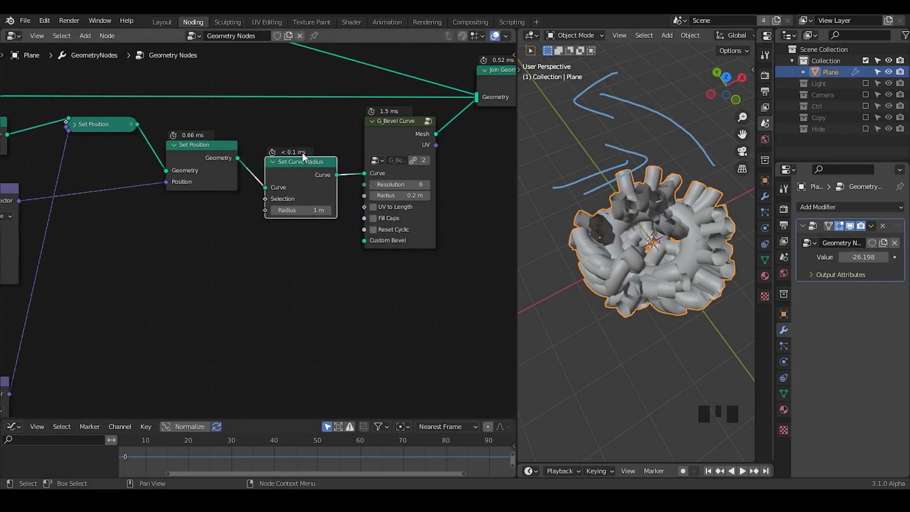
- Add a Spline Parameter node and feed its Factor into Set Curve Radius's Radius
left_click_drag(252, 210, 188, 249)
type("spli")
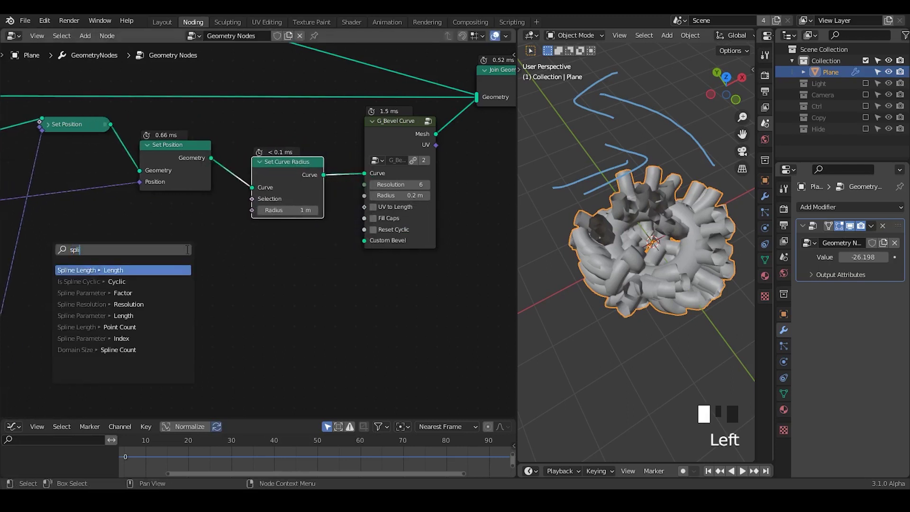
type("ne para")
key("Return")
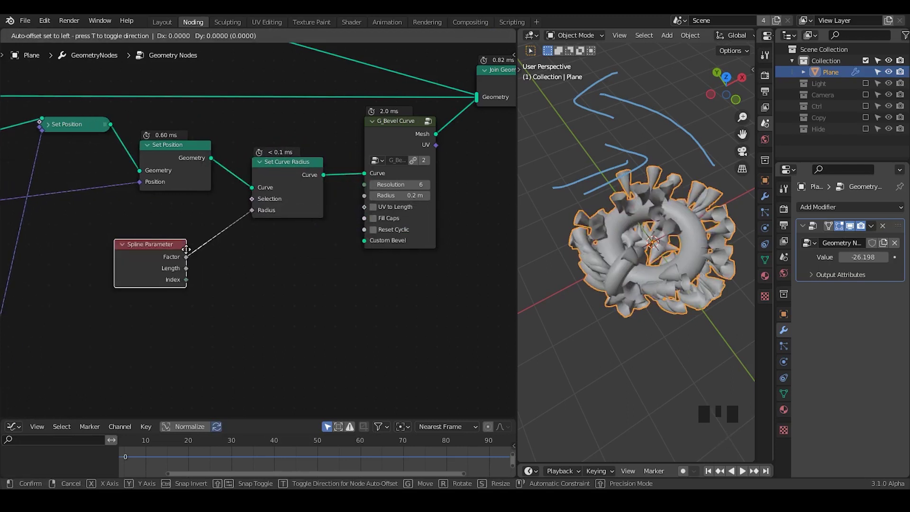
left_click(211, 258)
- Insert a Map Range between Spline Parameter and Set Curve Radius, with To Min 1 and To Max 0
key("ctrl+a")
type("map range")
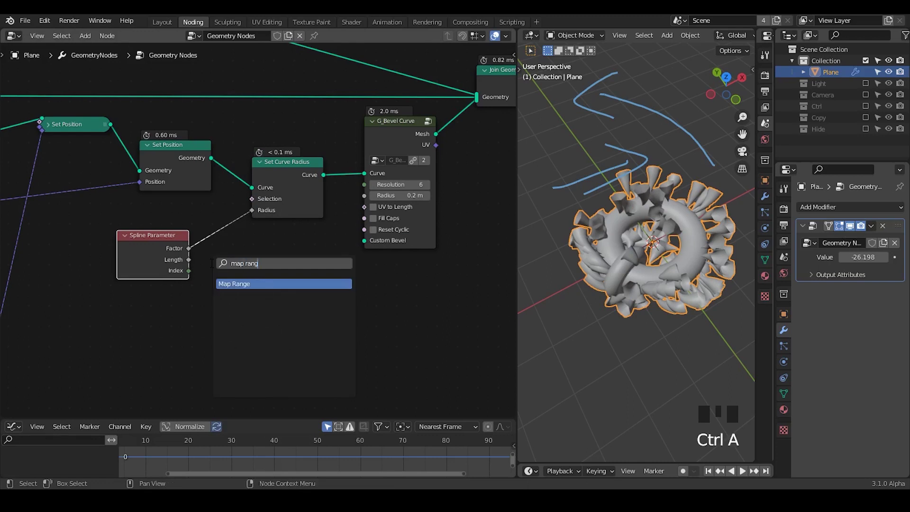
key("Return")
left_click(205, 214)
left_click(184, 320)
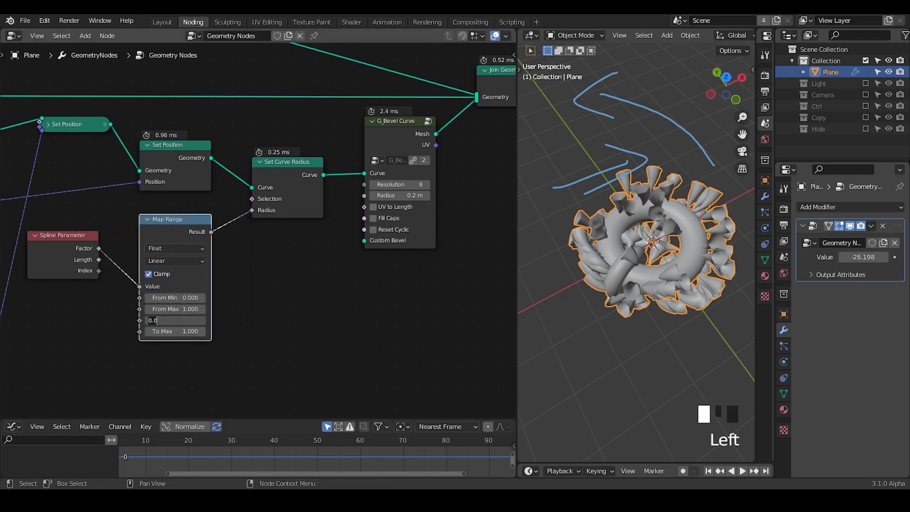
type("1")
key("Return")
left_click(184, 331)
type("0")
key("Return")
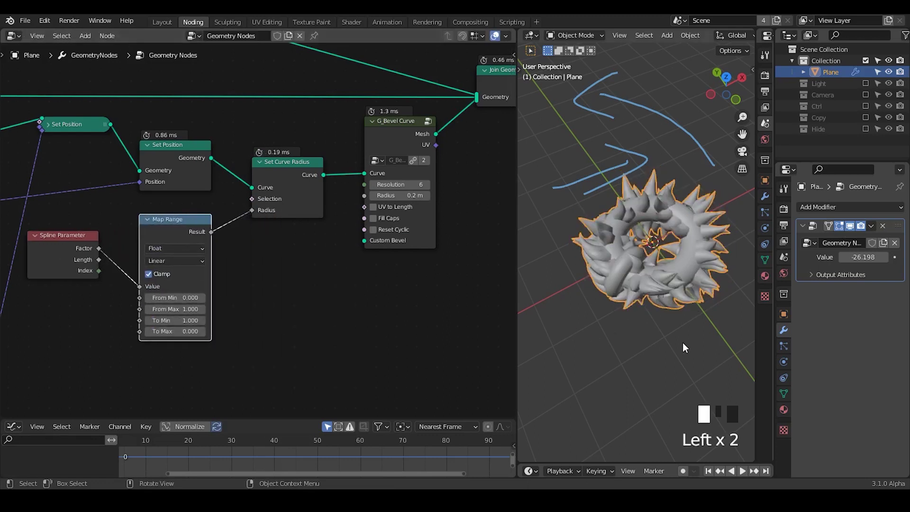
- Set the G_Bevel Curve's Radius to 0.03 m
middle_click_drag(682, 342, 521, 265)
left_click_drag(386, 195, 374, 196, "shift")
- Erase the annotation arrows above the torus and slide the modifier's Value to -25.658
left_click(673, 158)
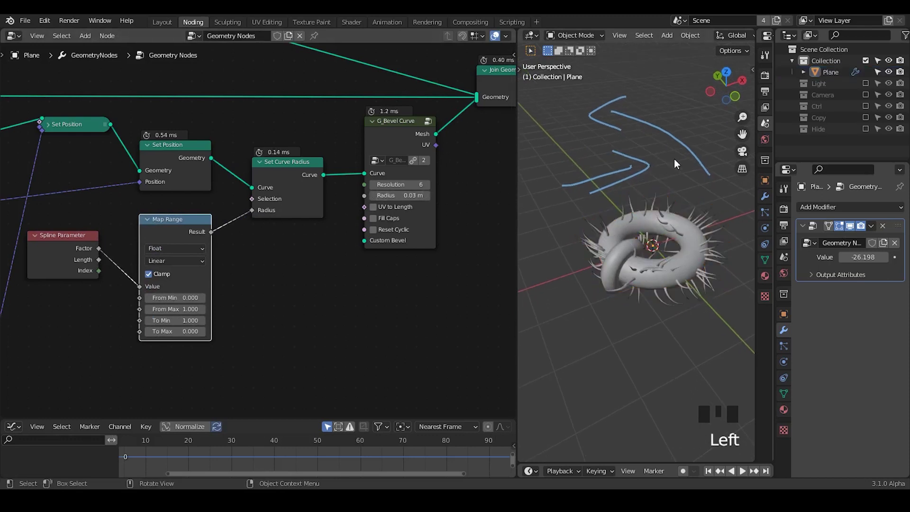
mouse_move(663, 159)
right_mouse_down()
mouse_move(548, 193)
mouse_move(688, 205)
mouse_move(667, 224)
right_mouse_up()
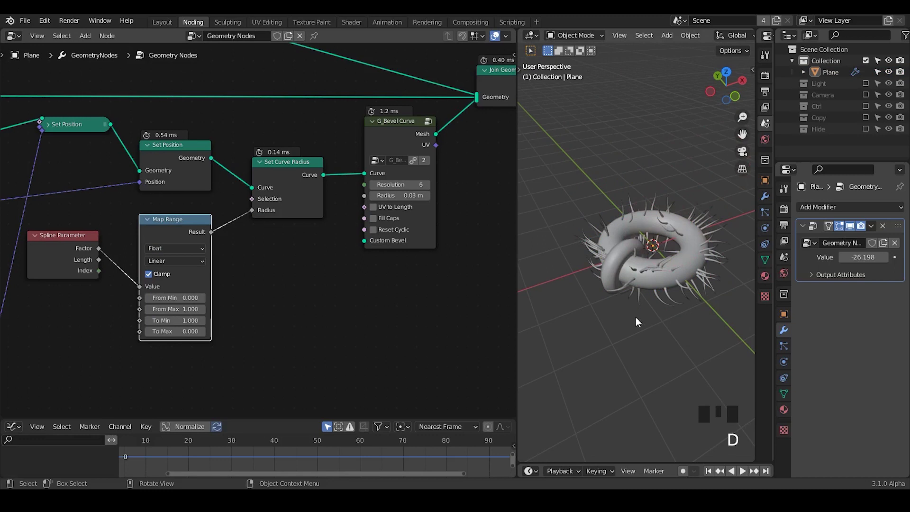
middle_click_drag(655, 275, 659, 301)
left_click_drag(862, 257, 880, 257)
- Collapse the Float Curve node, move the G_Negati group beside its Map Range, and lower the math nodes feeding the ColorRamp
middle_click_drag(306, 177, 363, 217)
left_click(294, 191)
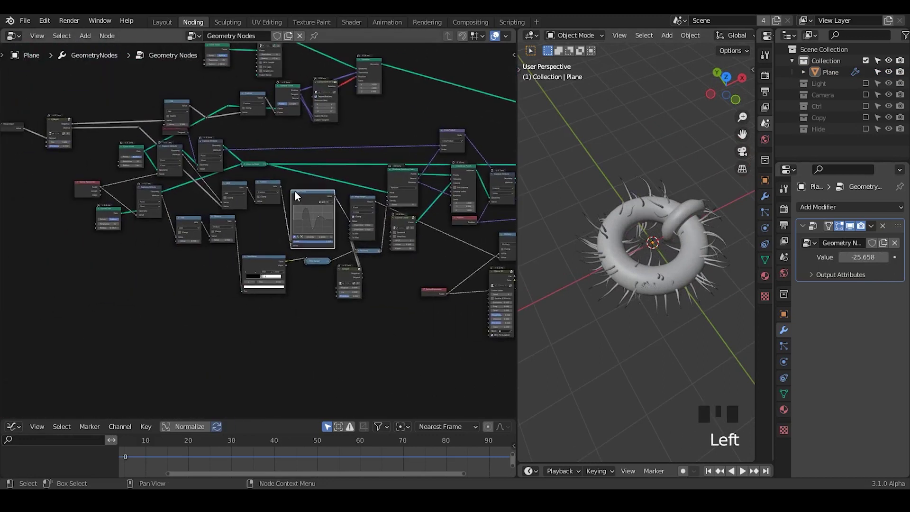
left_click(294, 191)
left_click_drag(372, 181, 109, 348)
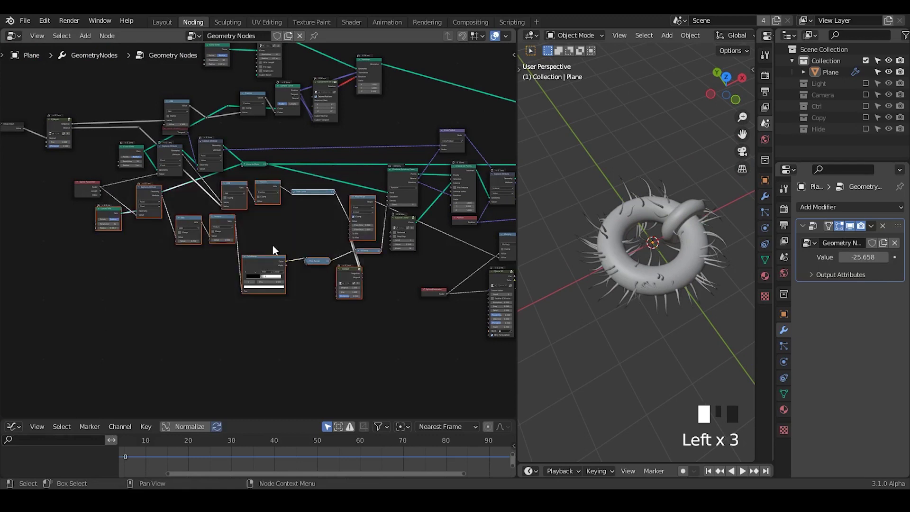
left_click(309, 223)
left_click_drag(349, 272, 314, 214)
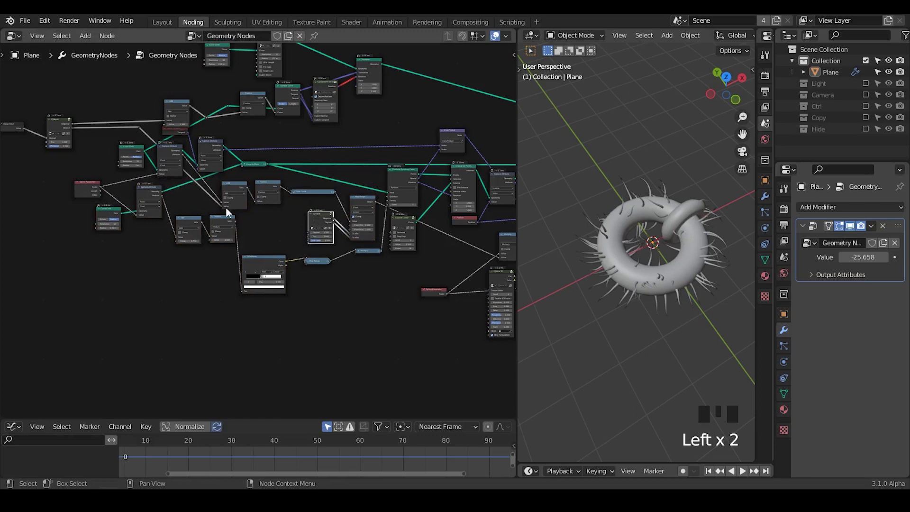
left_click_drag(219, 226, 178, 242)
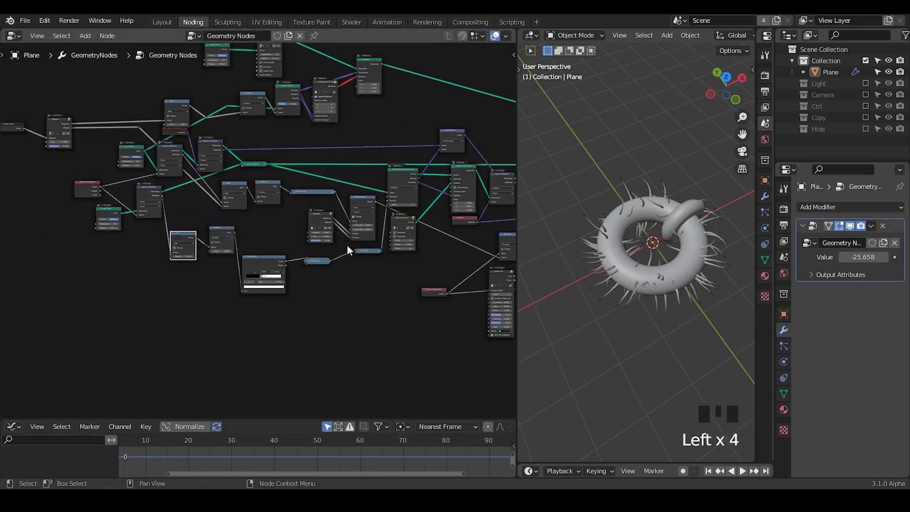
- Hide the unused sockets of the Instance on Points node
middle_click_drag(367, 335, 370, 264, "ctrl")
middle_click_drag(436, 309, 78, 296)
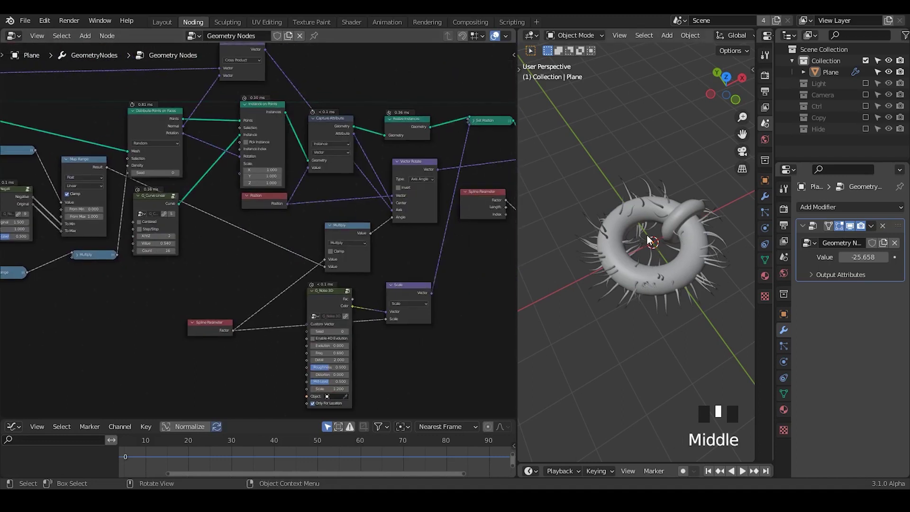
middle_click_drag(644, 227, 635, 168)
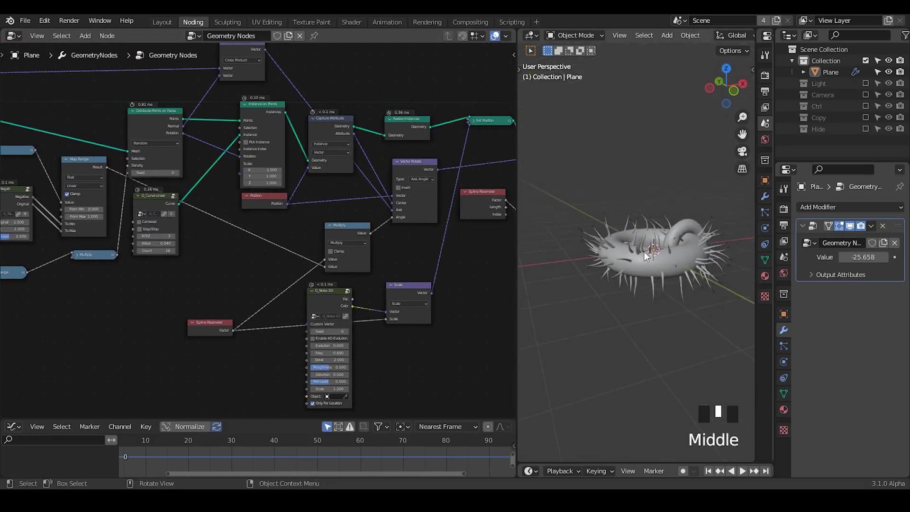
middle_click_drag(378, 236, 434, 216)
left_click(311, 90)
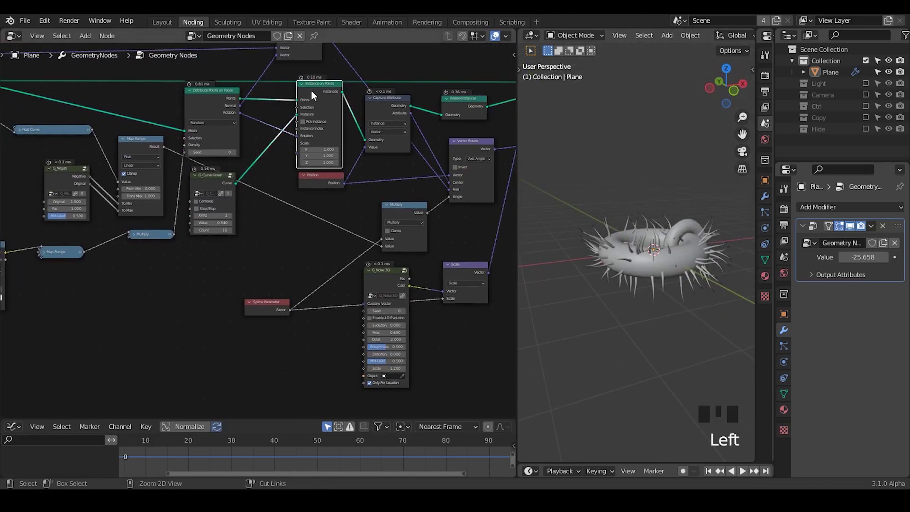
key("ctrl+h")
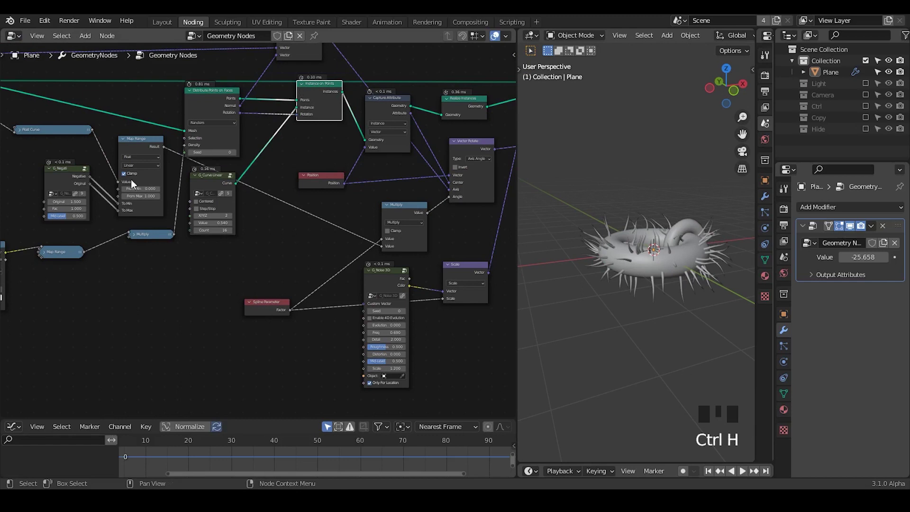
middle_click_drag(131, 179, 320, 235)
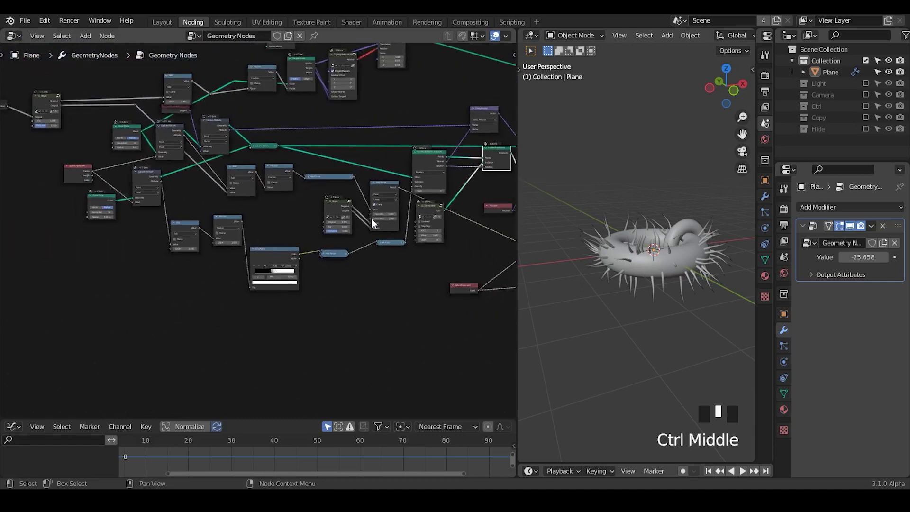
middle_click_drag(367, 219, 142, 258)
middle_click_drag(275, 180, 331, 276, "ctrl")
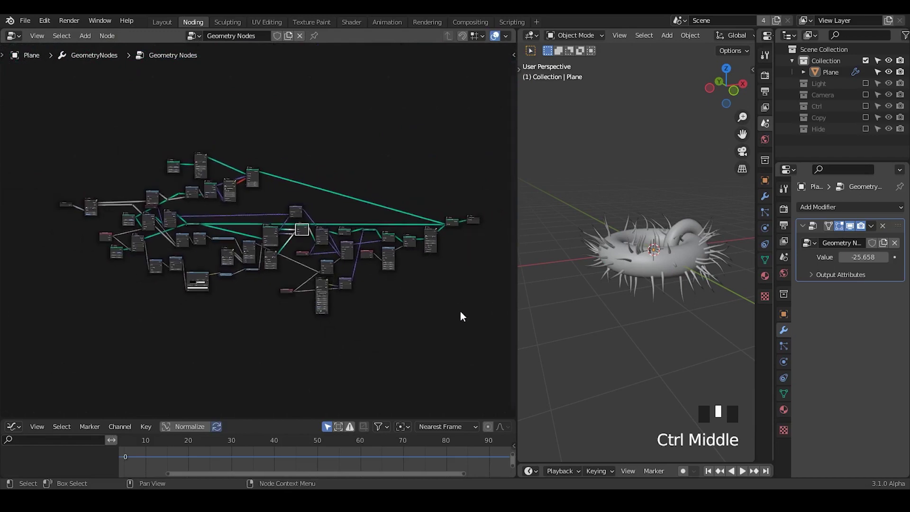